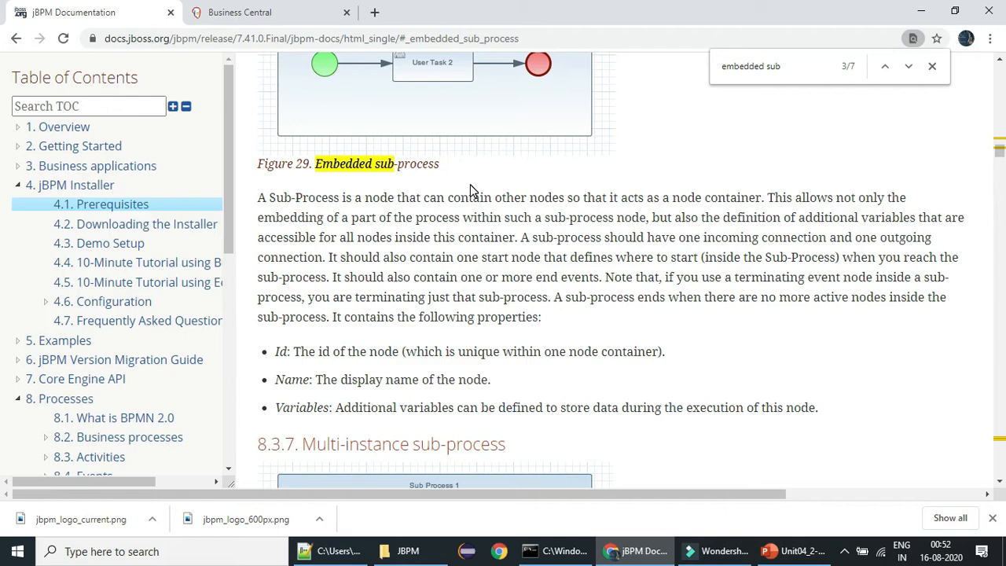
Switch to Business Central and open the project list of kie-space
{"action": "left_click", "coordinate": [281, 13]}
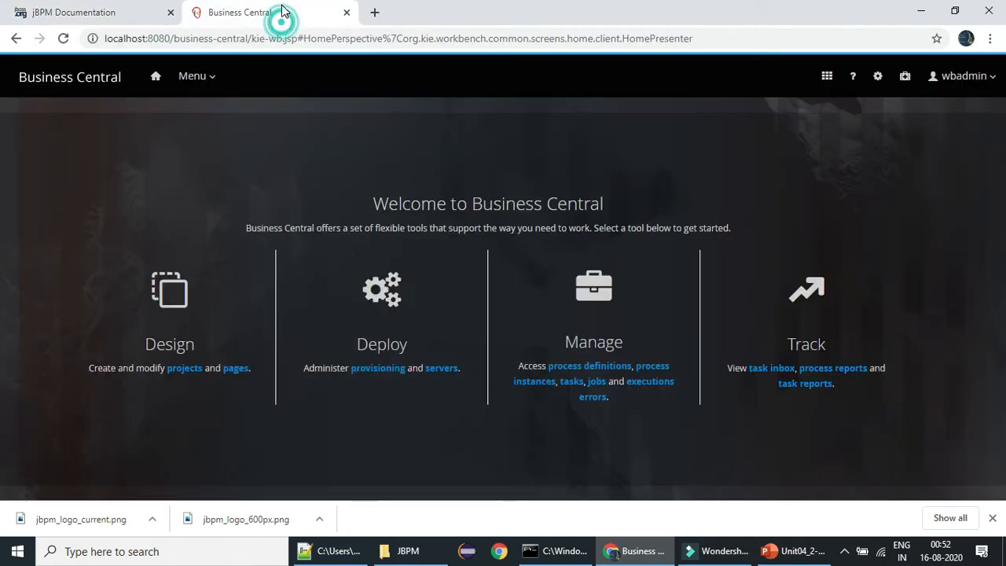
{"action": "left_click", "coordinate": [187, 367]}
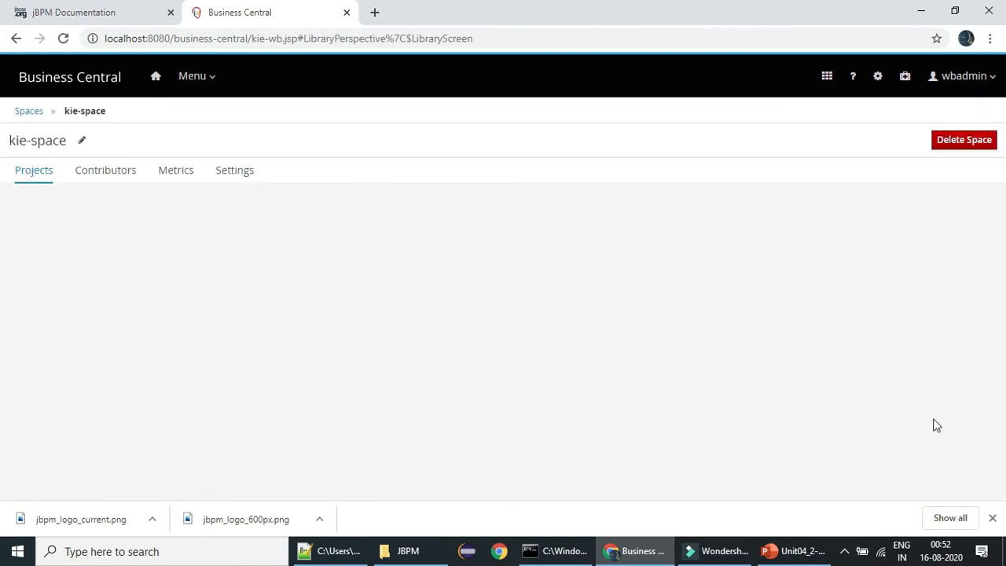
{"action": "left_click", "coordinate": [993, 518]}
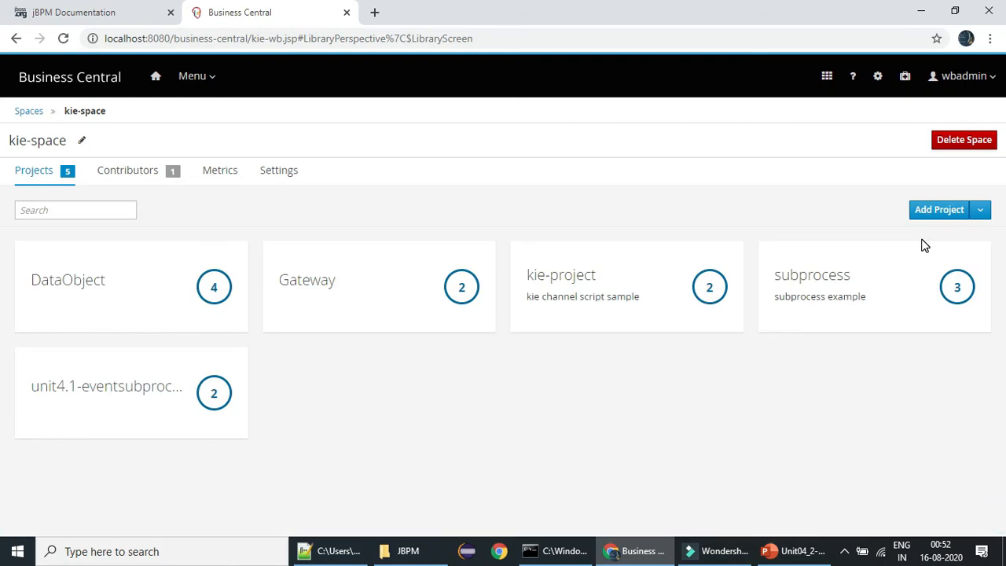
Add a project named "unit4.2-embedded_sub-process" to kie-space
{"action": "left_click", "coordinate": [920, 214]}
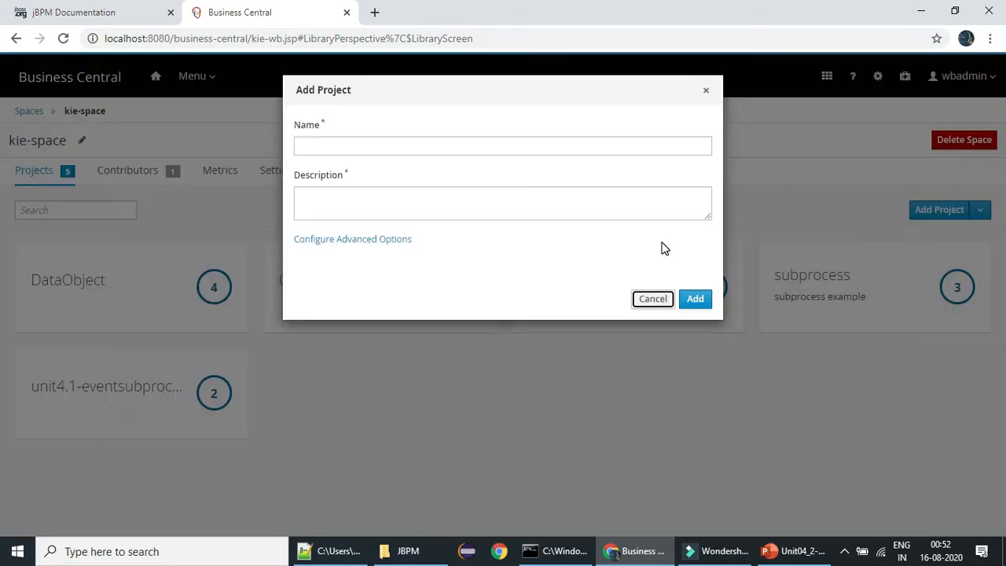
{"action": "left_click", "coordinate": [397, 143]}
{"action": "type", "text": "u"}
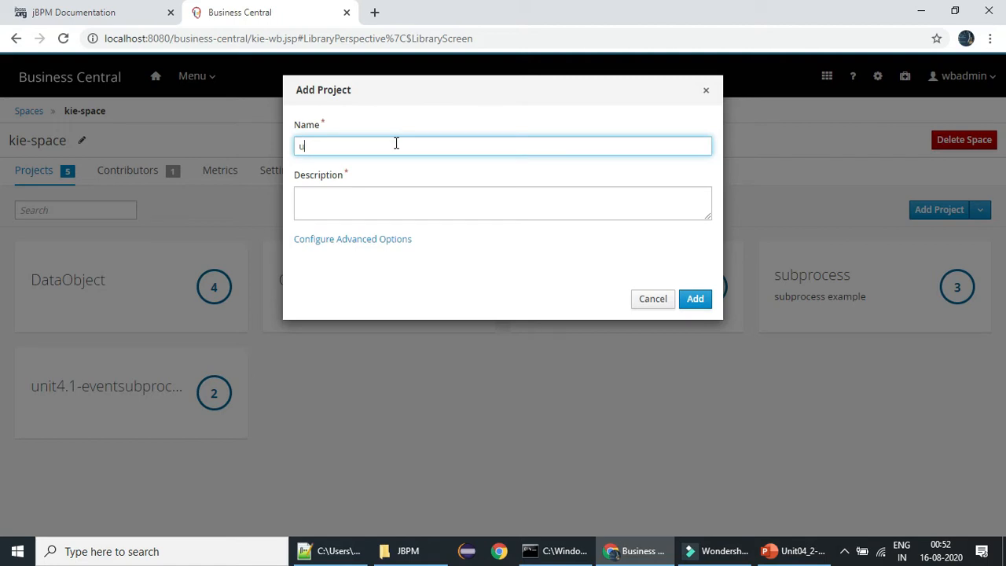
{"action": "type", "text": "nit4.2-embedded_sub-process"}
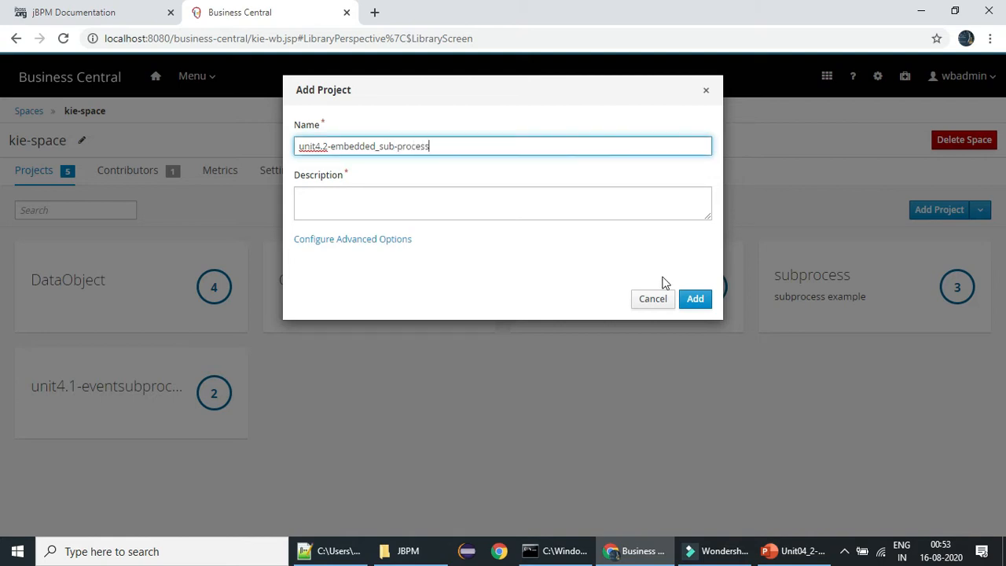
{"action": "left_click", "coordinate": [695, 300]}
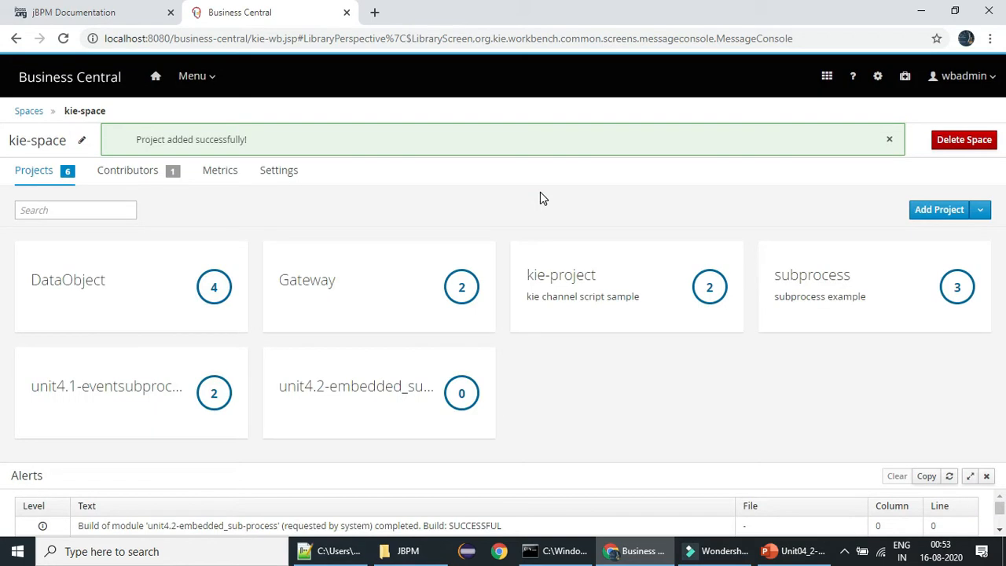
Create a Business Process asset named "unit4.2-embedded_sub-process" in the unit4.2-embedded_sub-process project
{"action": "left_click", "coordinate": [380, 393]}
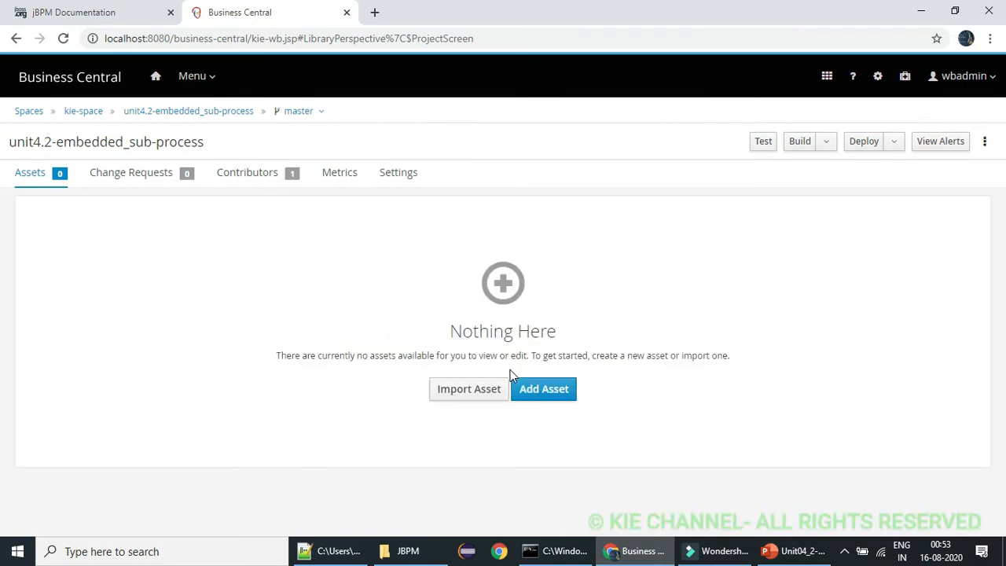
{"action": "left_click", "coordinate": [522, 390]}
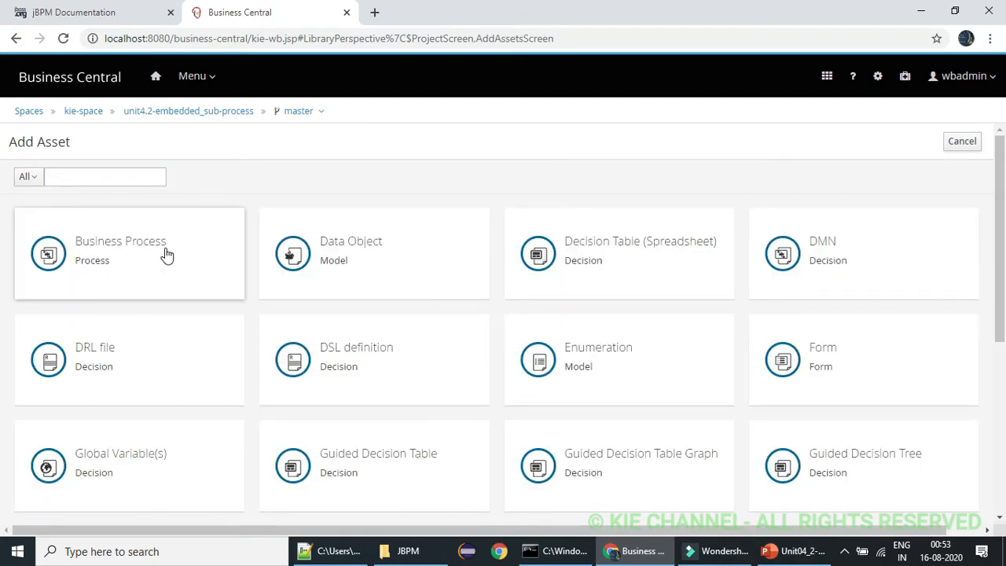
{"action": "left_click", "coordinate": [163, 252]}
{"action": "left_click", "coordinate": [379, 140]}
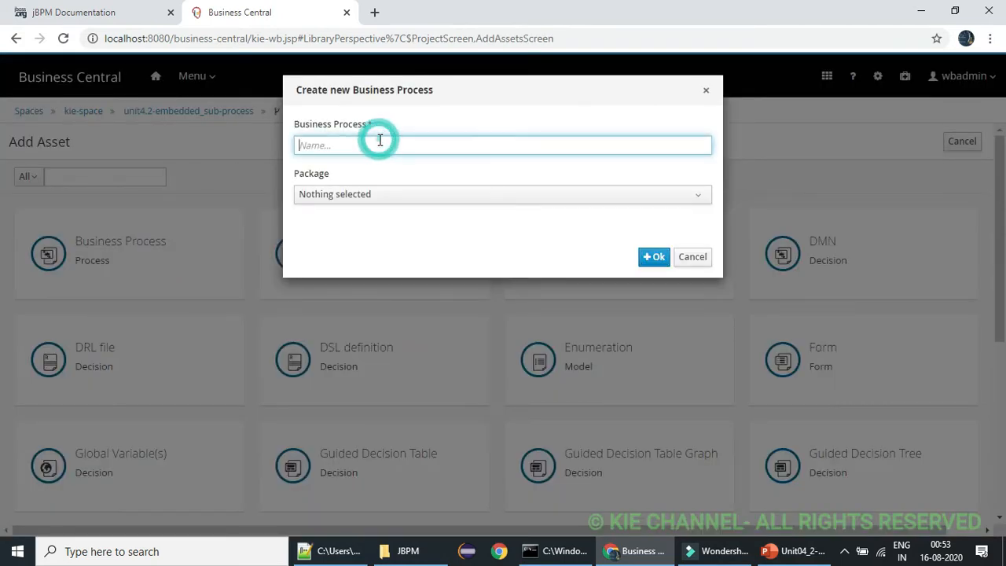
{"action": "type", "text": "unit4.2"}
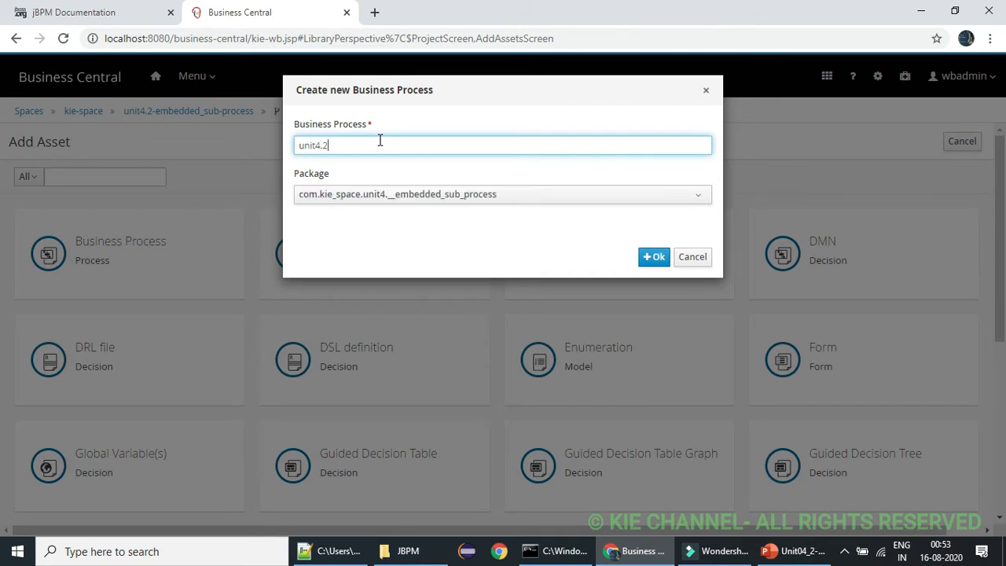
{"action": "type", "text": "-embedded_sub-processs"}
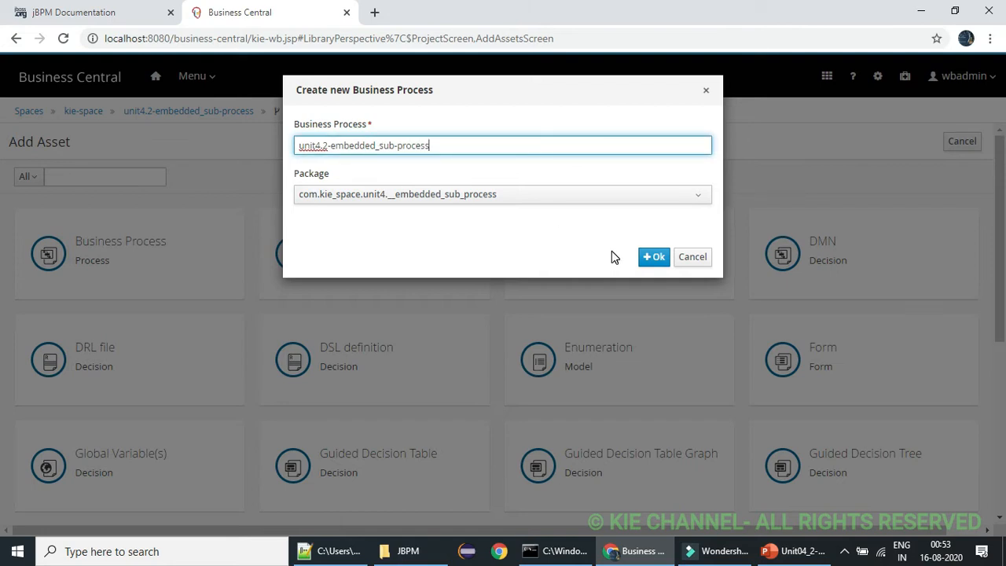
{"action": "left_click", "coordinate": [655, 258]}
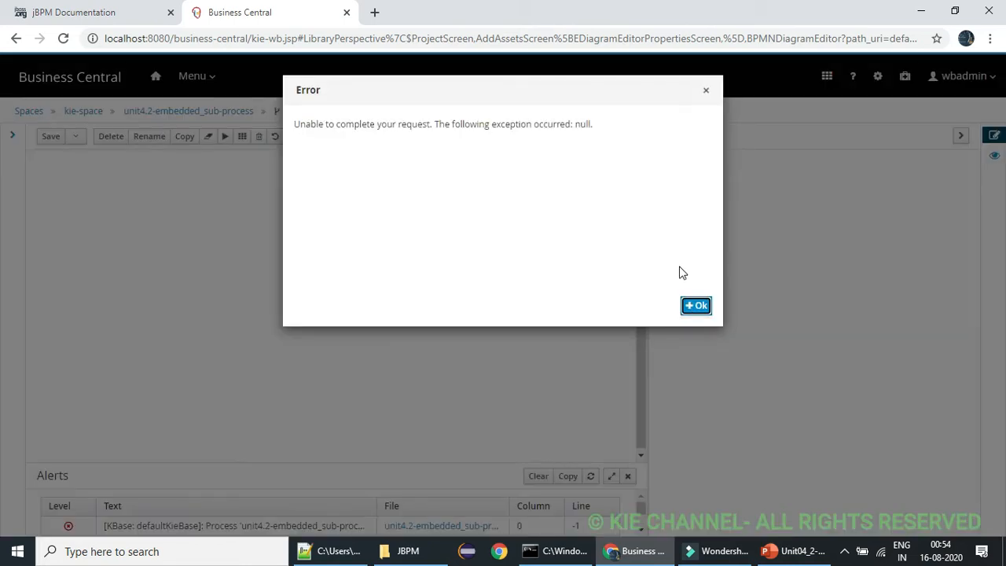
Dismiss the error message and check the server's console log, returning to the process editor
{"action": "left_click", "coordinate": [697, 305]}
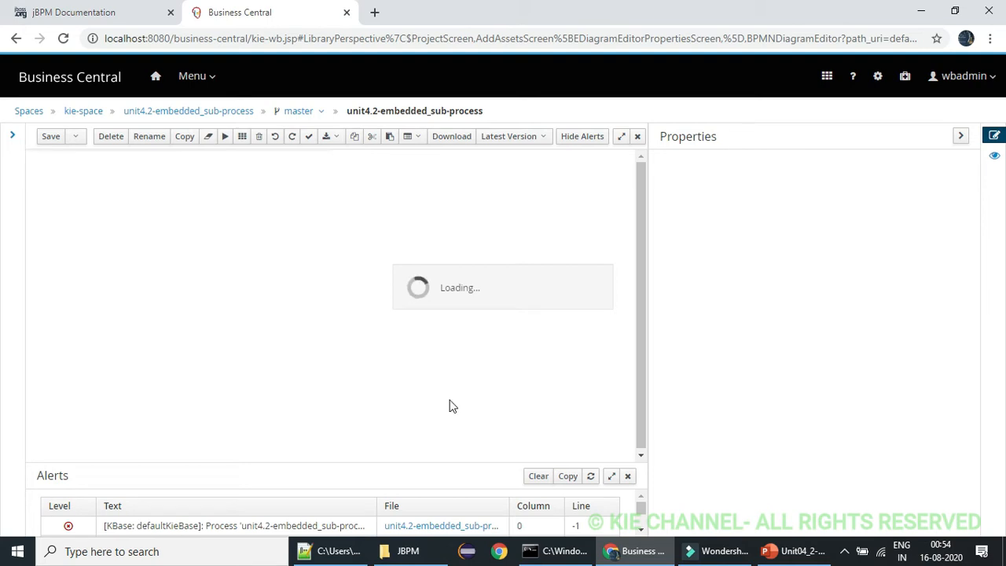
{"action": "left_click", "coordinate": [554, 551]}
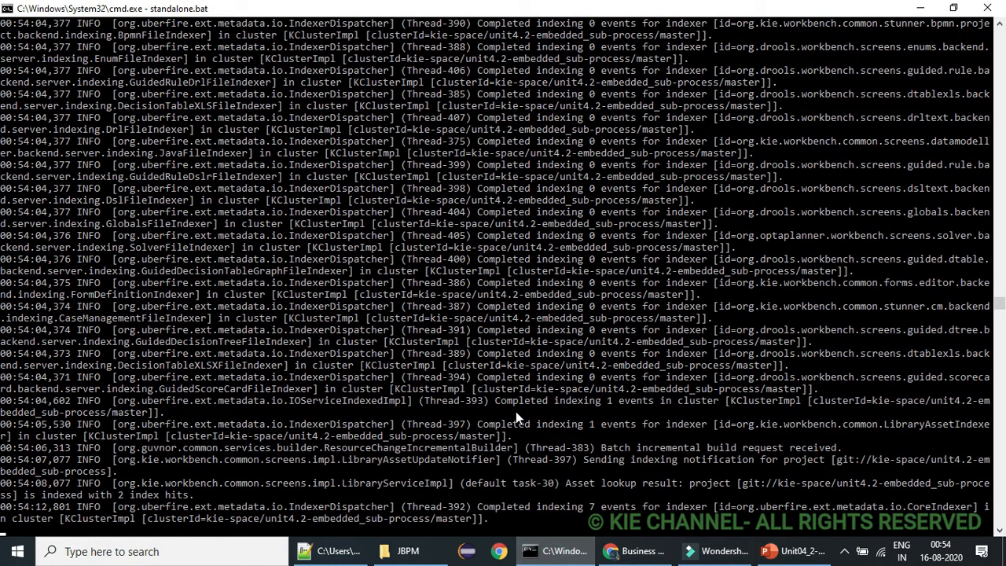
{"action": "left_click", "coordinate": [920, 8]}
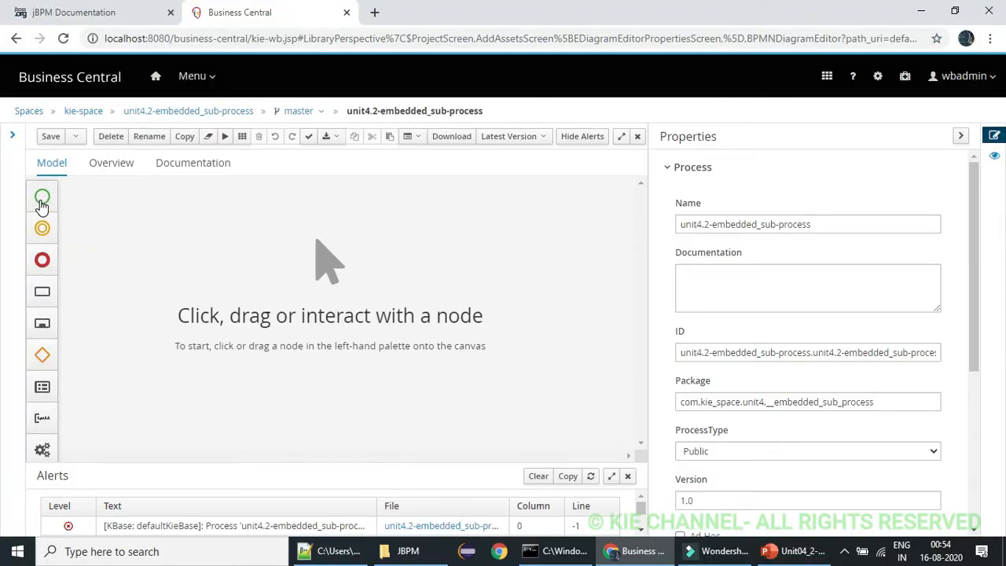
Place a plain Start event on the process canvas with the diagram scaled to 70%
{"action": "left_click", "coordinate": [547, 438]}
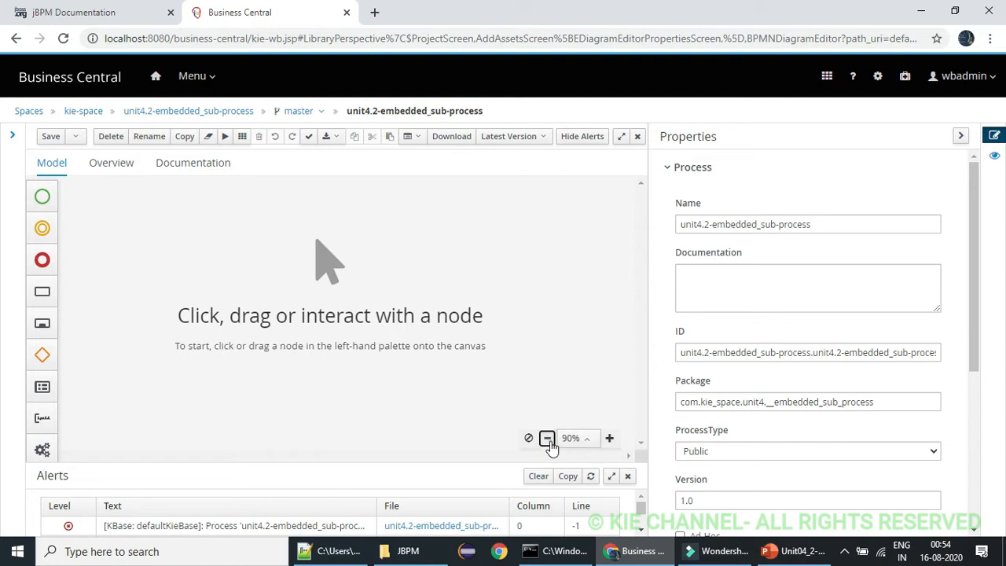
{"action": "left_click", "coordinate": [548, 439]}
{"action": "left_click", "coordinate": [548, 440]}
{"action": "left_click", "coordinate": [42, 197]}
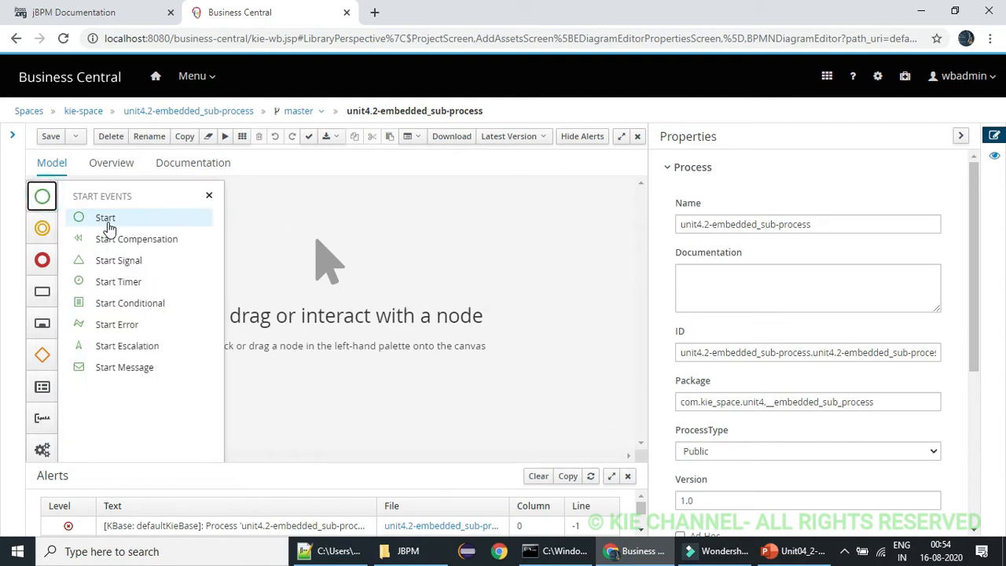
{"action": "left_click_drag", "start_coordinate": [109, 227], "coordinate": [85, 294]}
{"action": "left_click", "coordinate": [210, 197]}
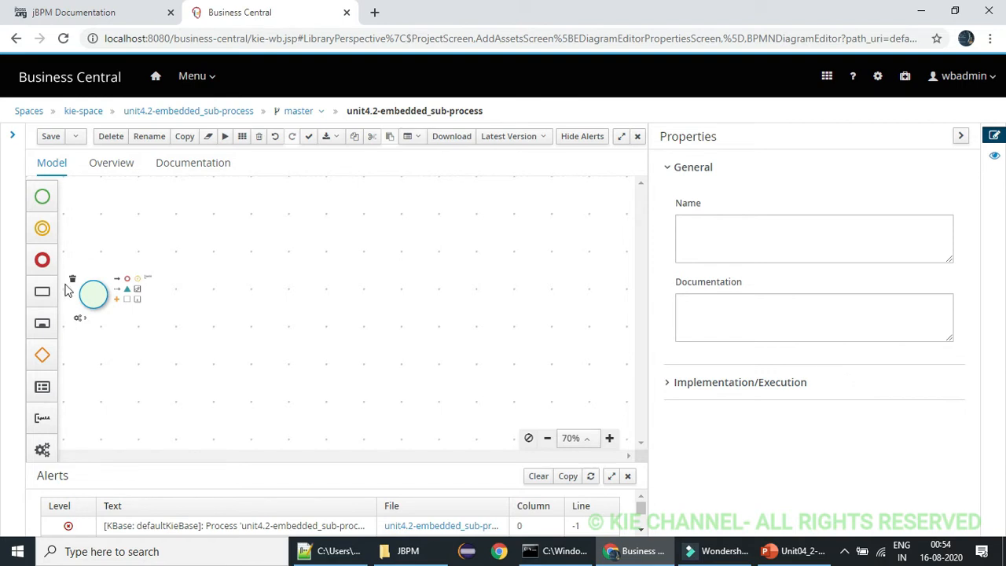
Add an Embedded sub-process just after the start event and connect the two with a sequence flow
{"action": "left_click", "coordinate": [42, 291]}
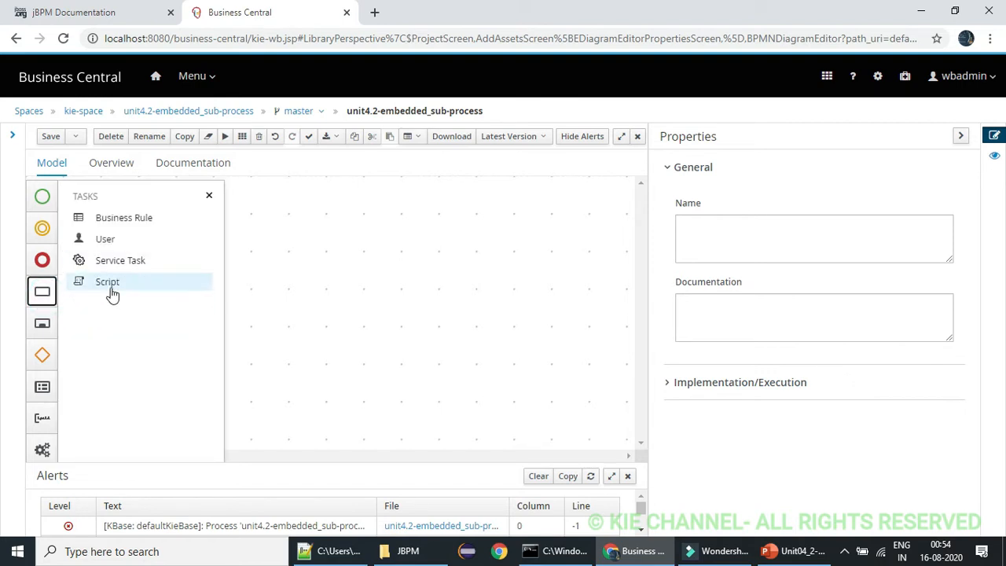
{"action": "left_click", "coordinate": [43, 323]}
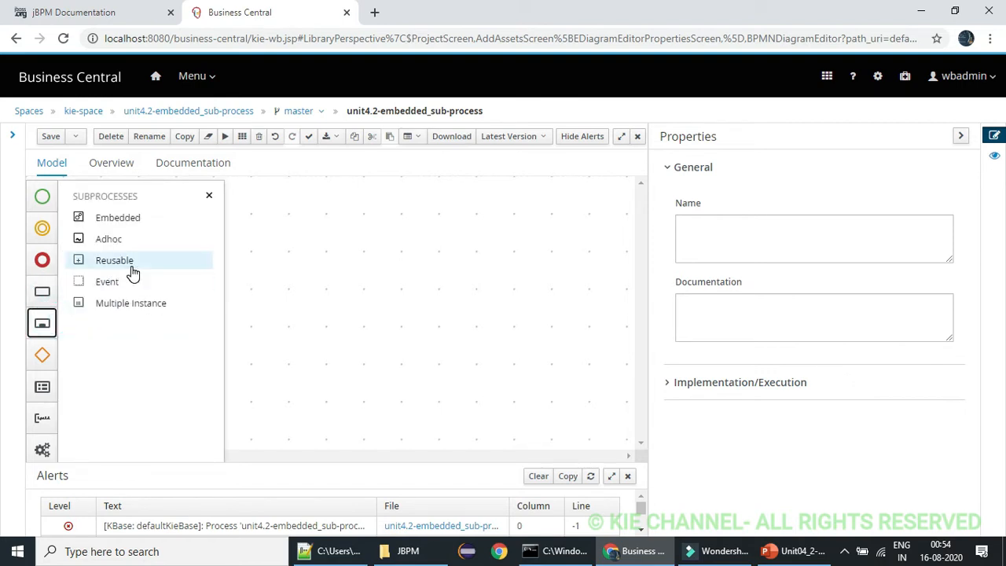
{"action": "left_click_drag", "start_coordinate": [118, 217], "coordinate": [253, 293]}
{"action": "left_click", "coordinate": [209, 195]}
{"action": "left_click_drag", "start_coordinate": [369, 378], "coordinate": [228, 316]}
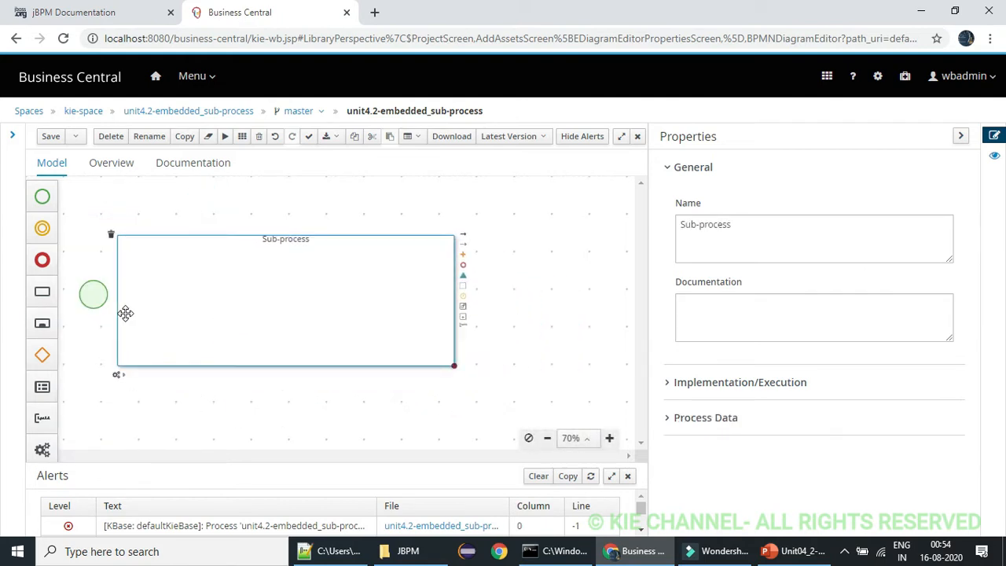
{"action": "left_click_drag", "start_coordinate": [96, 299], "coordinate": [166, 293]}
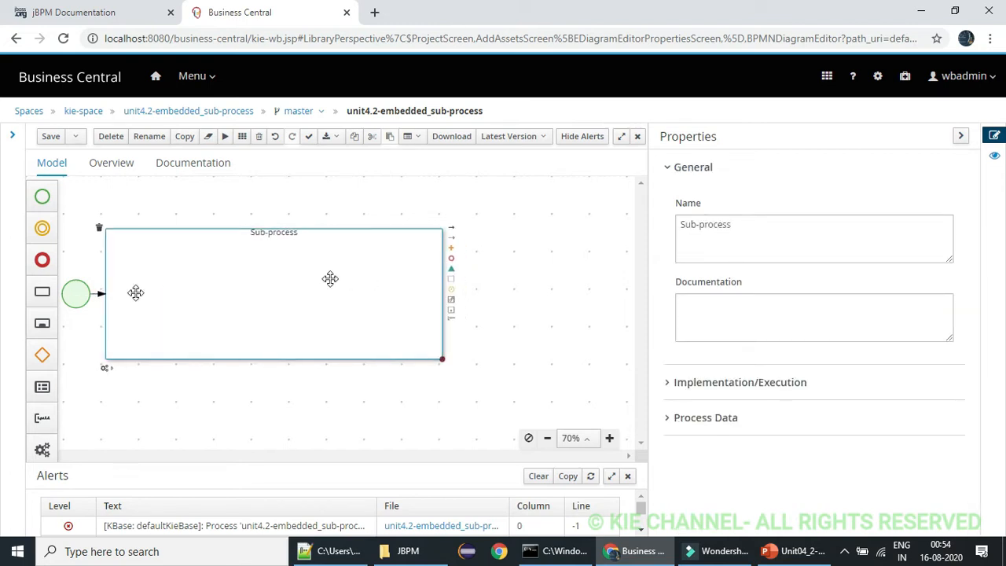
Place a second Embedded sub-process to the right of the first one, aligned with it
{"action": "left_click", "coordinate": [41, 292]}
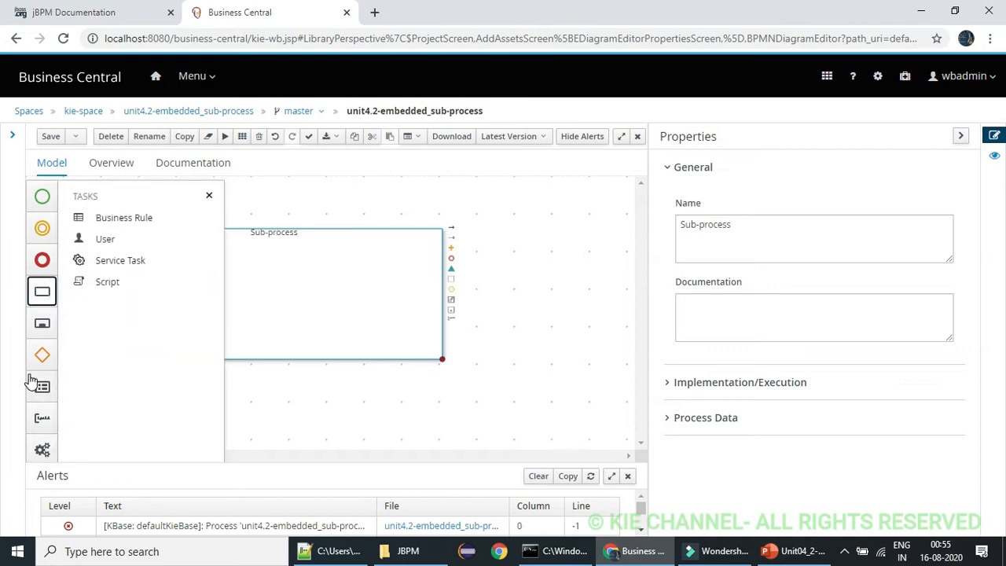
{"action": "left_click", "coordinate": [41, 323]}
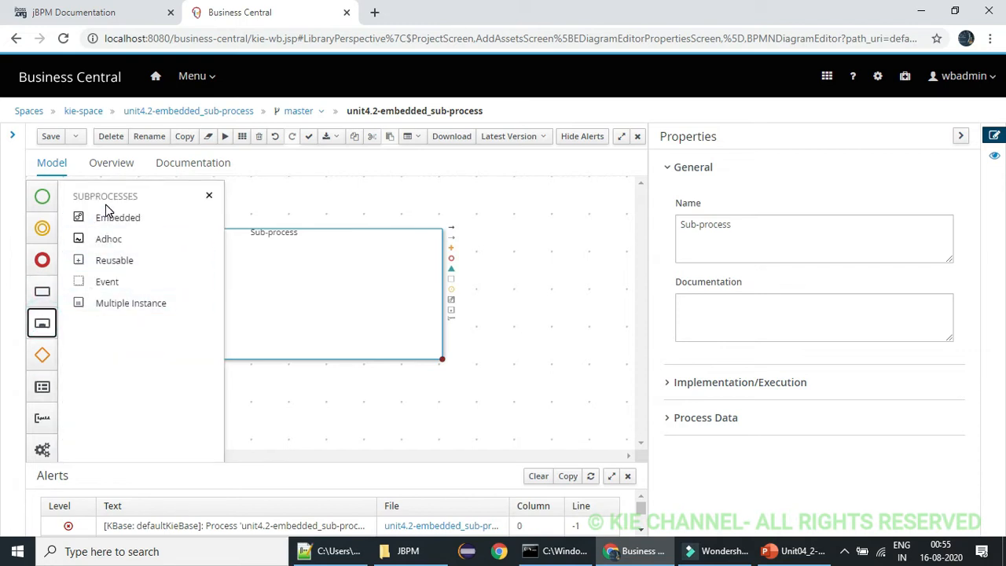
{"action": "left_click_drag", "start_coordinate": [105, 216], "coordinate": [476, 243]}
{"action": "left_click", "coordinate": [210, 196]}
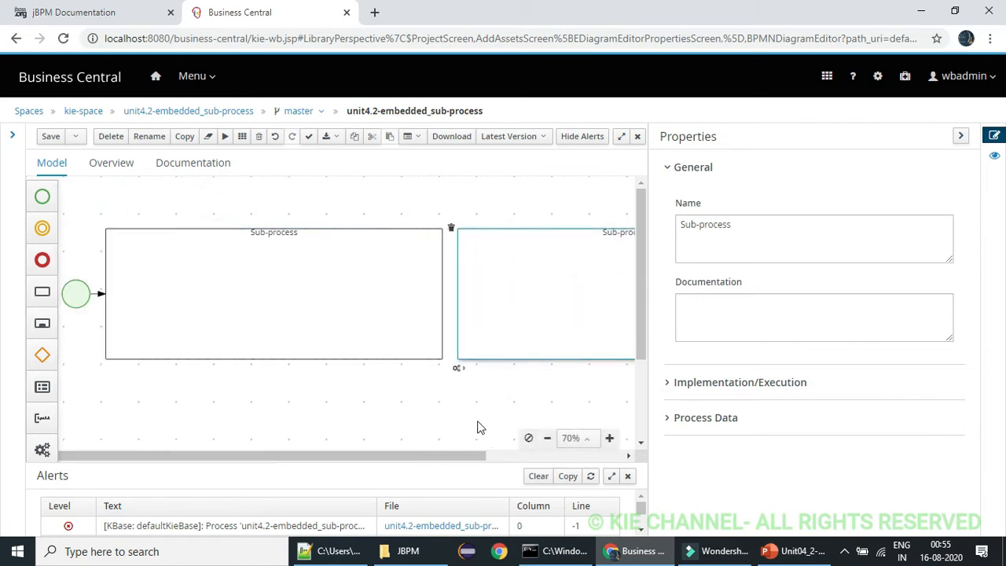
Connect the first sub-process to the second with a sequence flow and append an End event after the second
{"action": "left_click", "coordinate": [960, 136]}
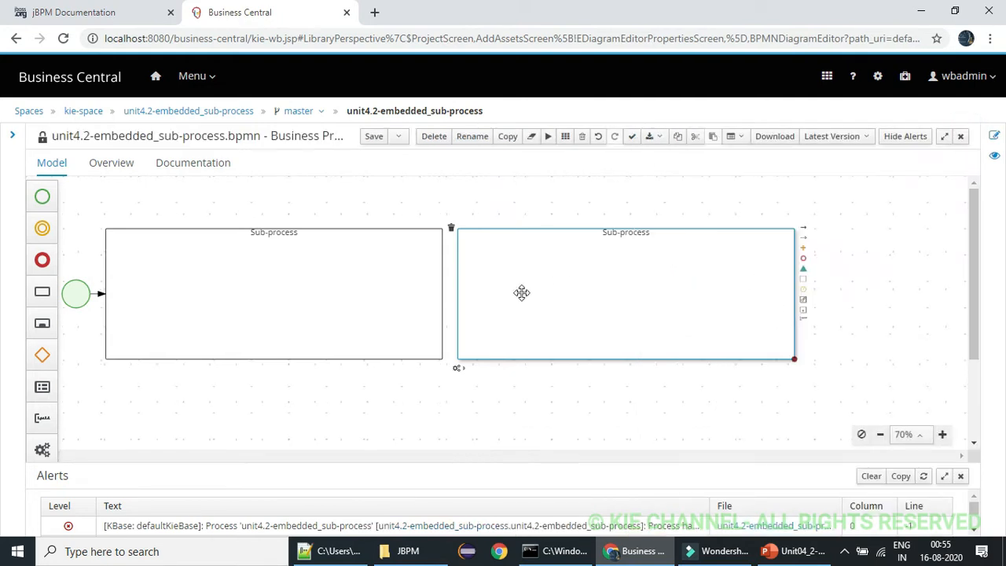
{"action": "left_click", "coordinate": [351, 299]}
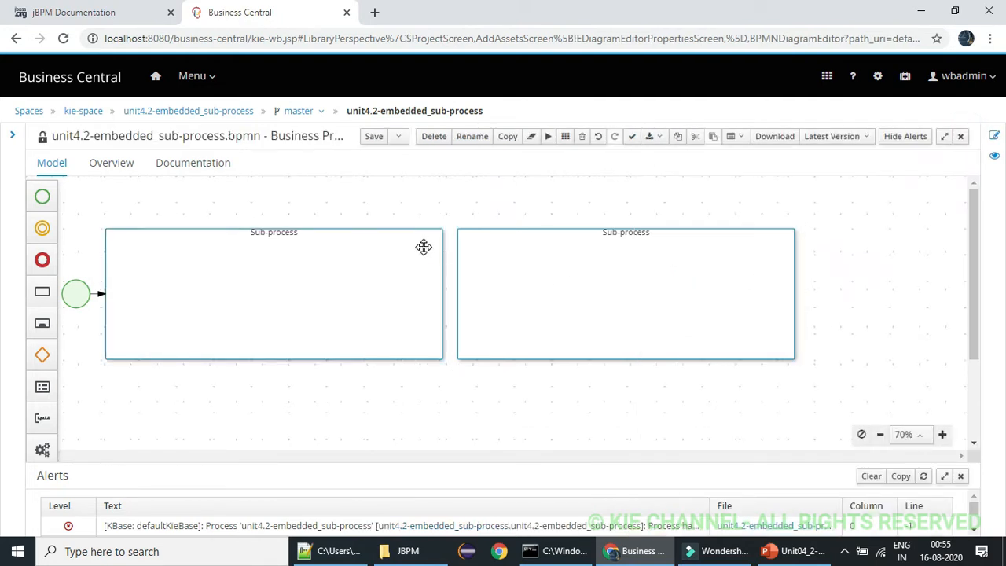
{"action": "left_click", "coordinate": [422, 247]}
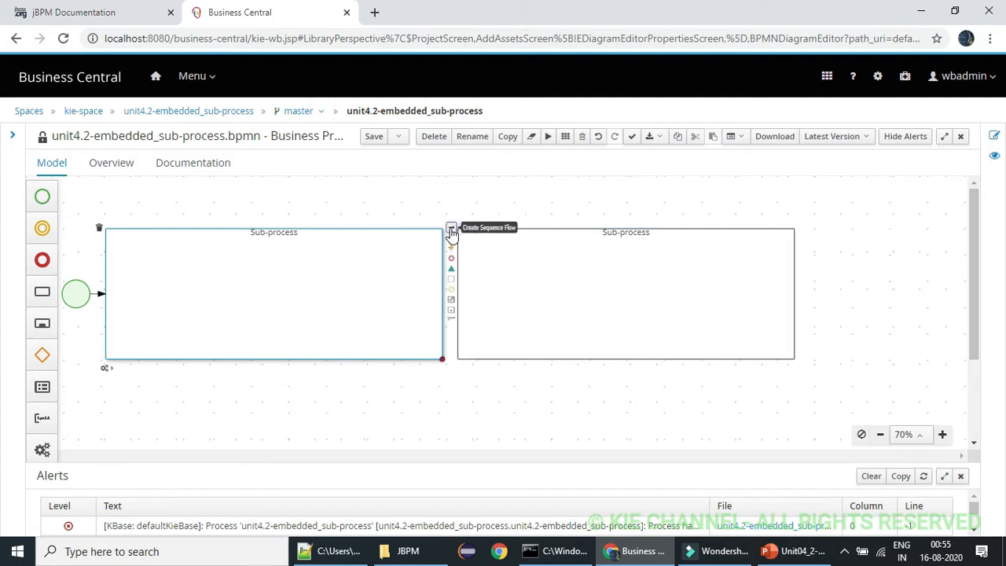
{"action": "left_click_drag", "start_coordinate": [452, 242], "coordinate": [481, 271]}
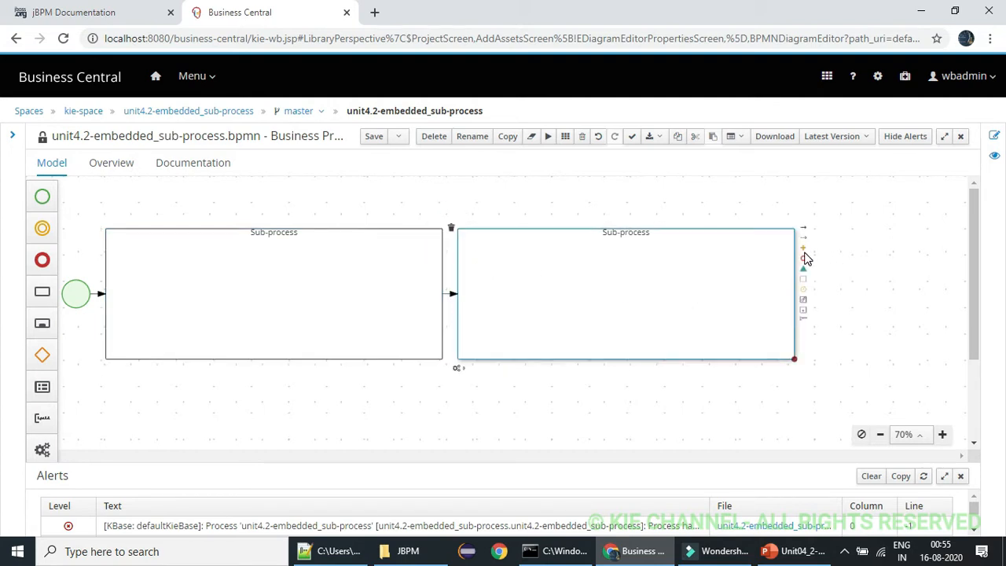
{"action": "left_click", "coordinate": [802, 256]}
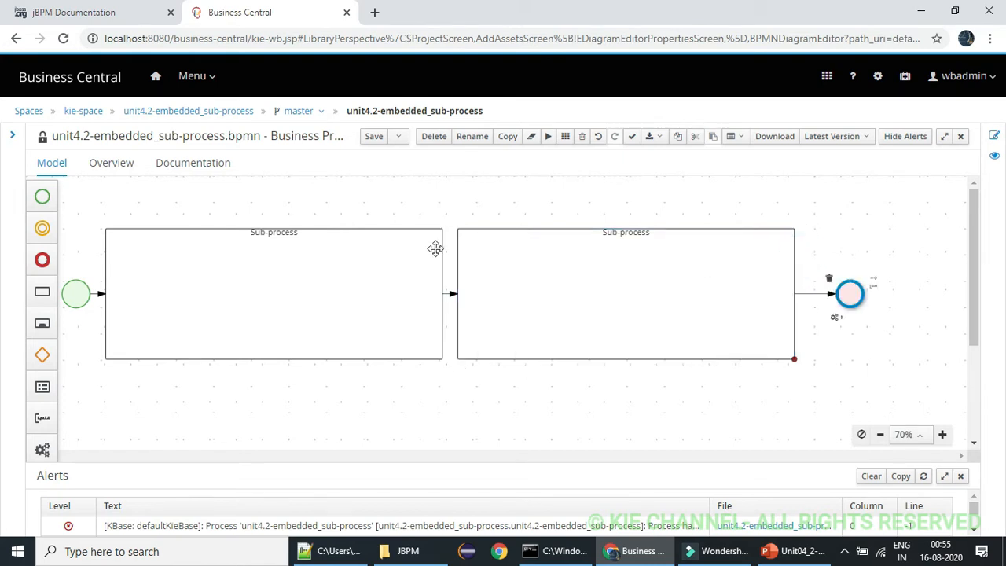
Rename the first sub-process to "Order Placement"
{"action": "left_click", "coordinate": [358, 244]}
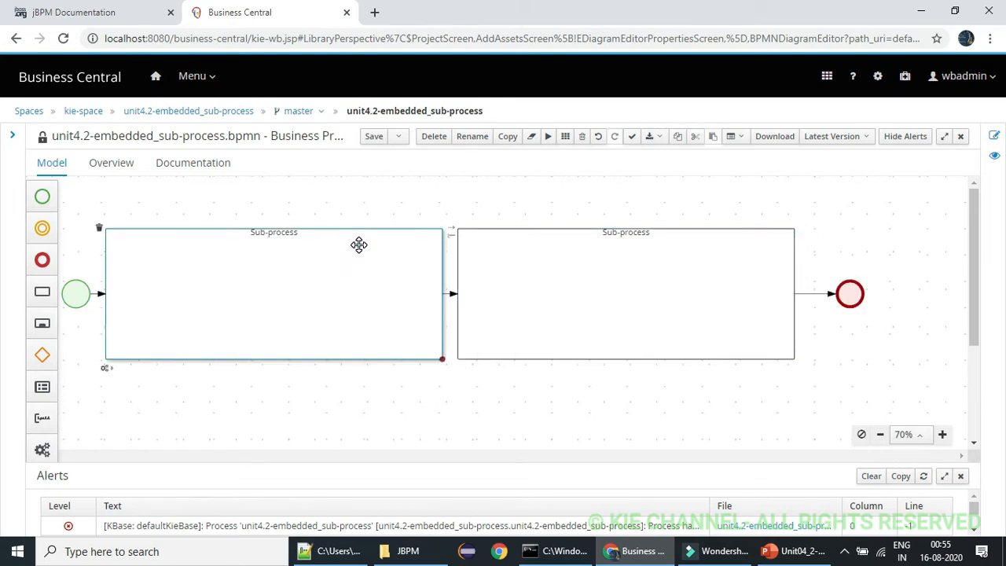
{"action": "double_click", "coordinate": [359, 244]}
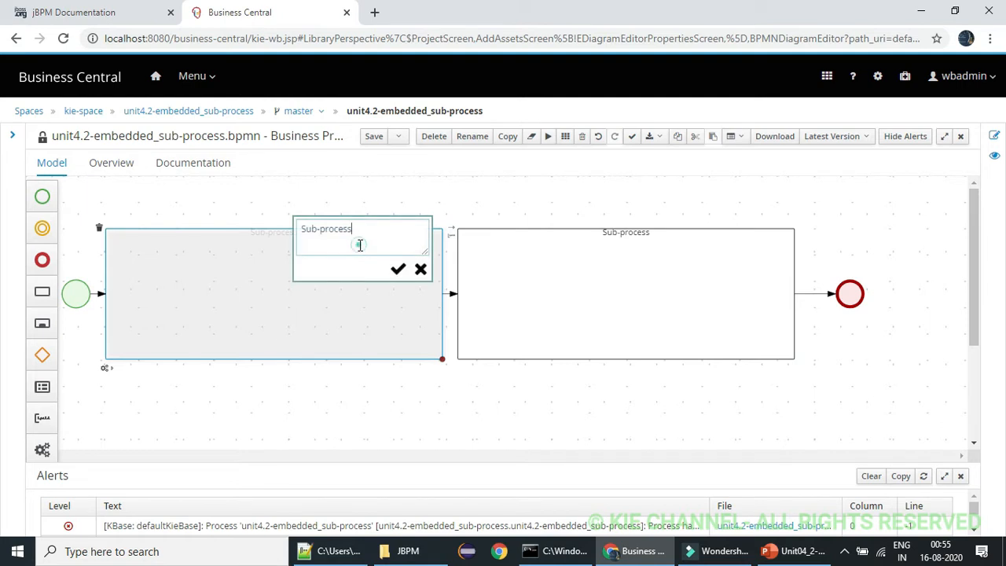
{"action": "double_click", "coordinate": [359, 244]}
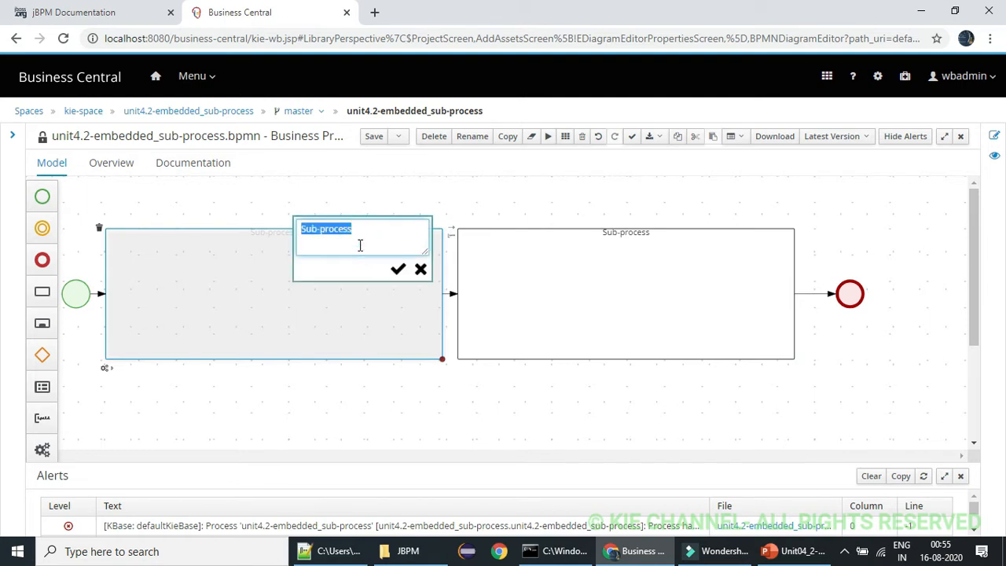
{"action": "type", "text": "Order Placement"}
{"action": "left_click", "coordinate": [398, 269]}
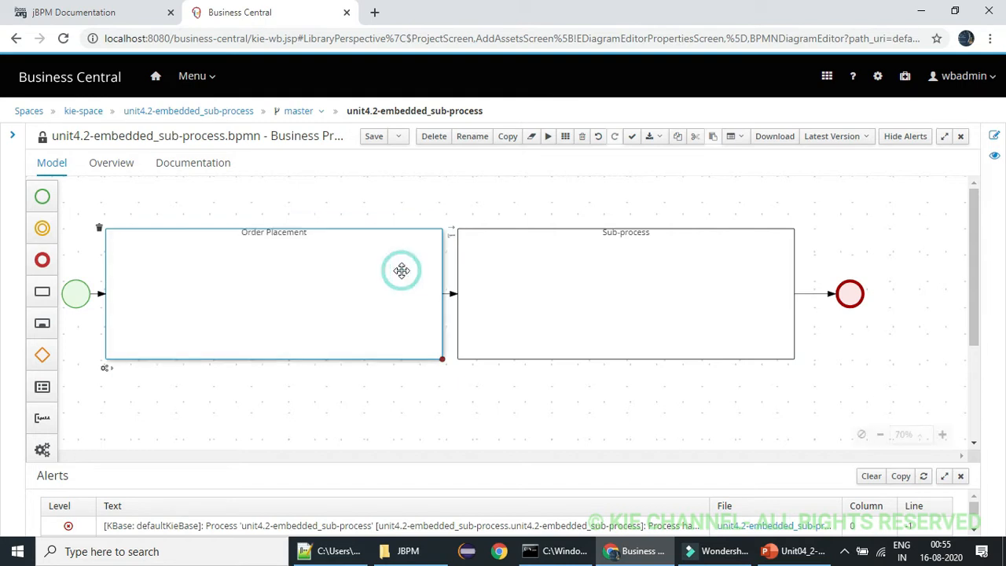
Rename the second sub-process to "Order Processing" and move the final End event slightly closer to it
{"action": "double_click", "coordinate": [585, 289]}
{"action": "triple_click", "coordinate": [586, 290]}
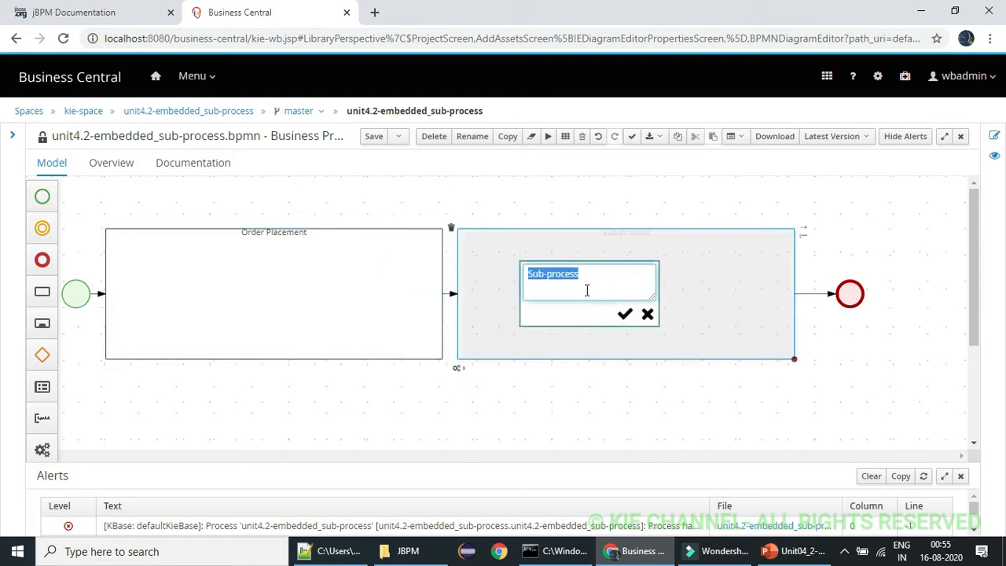
{"action": "type", "text": "Order P"}
{"action": "left_click", "coordinate": [626, 315]}
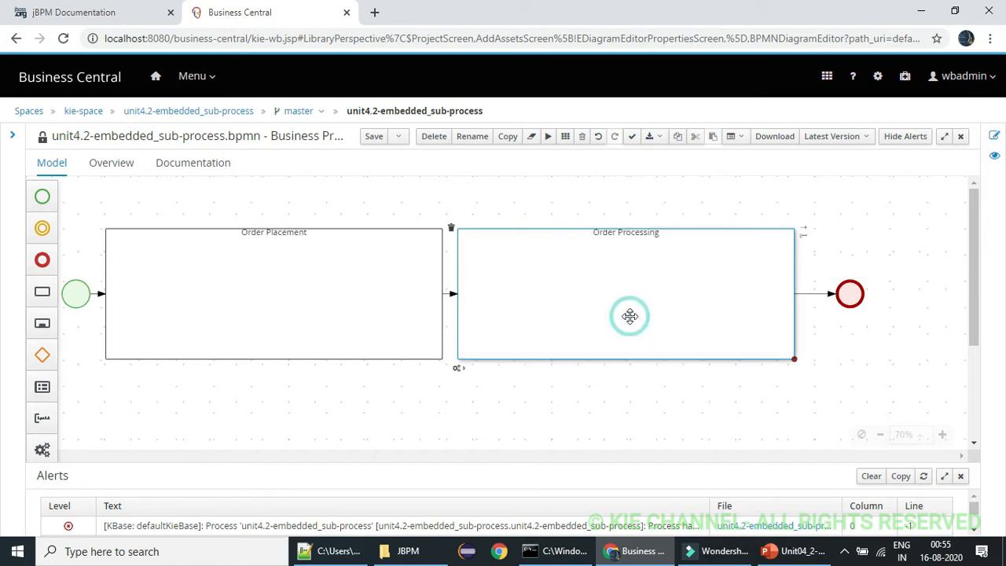
{"action": "left_click", "coordinate": [576, 228]}
{"action": "left_click", "coordinate": [568, 214]}
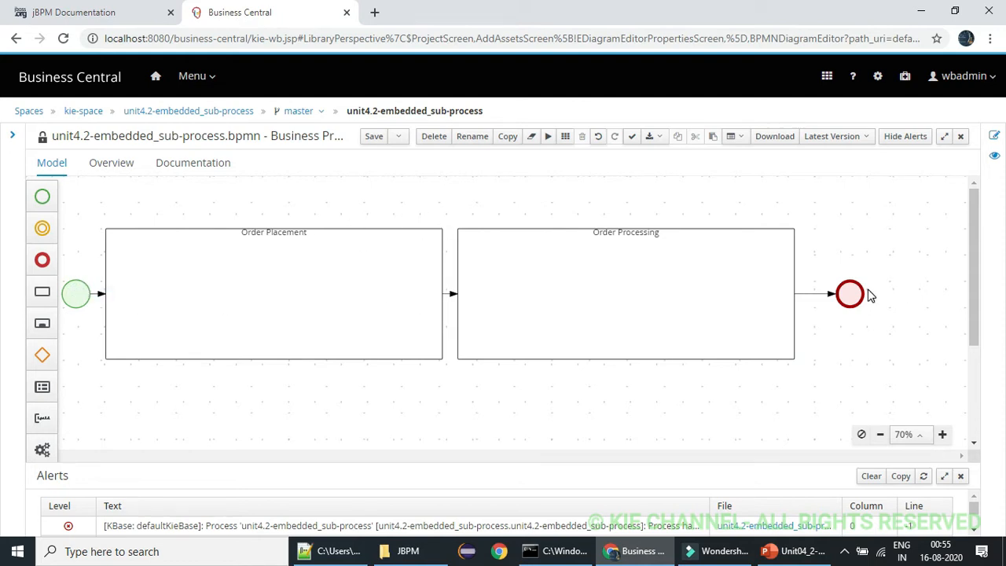
{"action": "left_click_drag", "start_coordinate": [851, 293], "coordinate": [839, 291]}
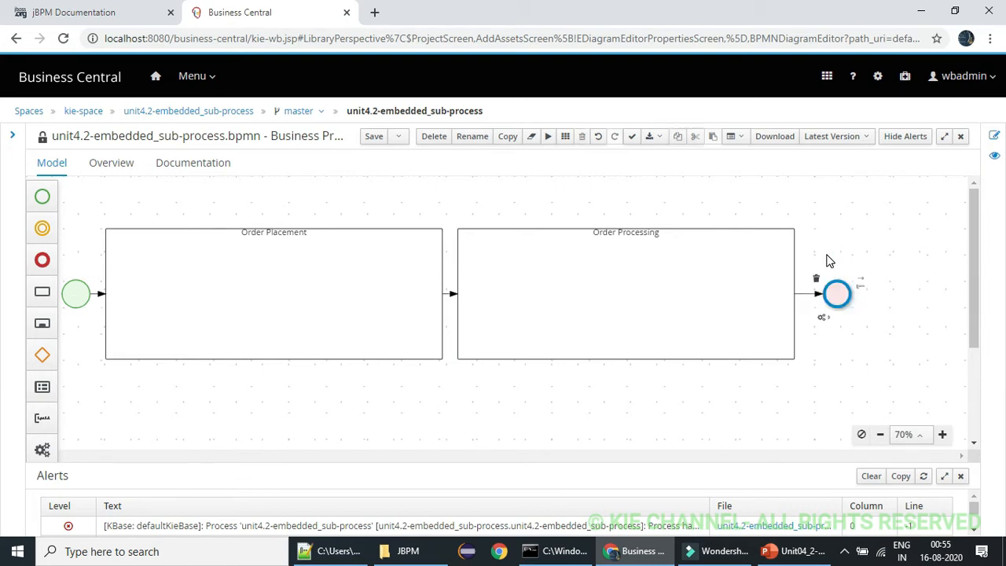
{"action": "left_click", "coordinate": [826, 255]}
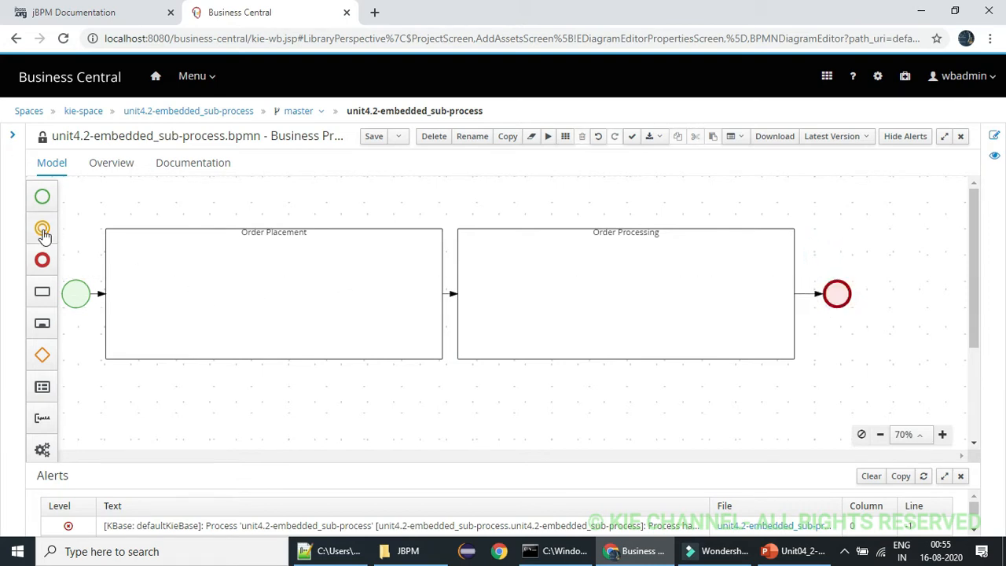
Place a Start event inside the Order Placement sub-process, near its left edge at mid-height
{"action": "left_click", "coordinate": [41, 197]}
{"action": "left_click_drag", "start_coordinate": [85, 214], "coordinate": [142, 287]}
{"action": "left_click", "coordinate": [209, 197]}
{"action": "left_click", "coordinate": [135, 219]}
{"action": "left_click_drag", "start_coordinate": [149, 283], "coordinate": [147, 290]}
{"action": "left_click", "coordinate": [400, 206]}
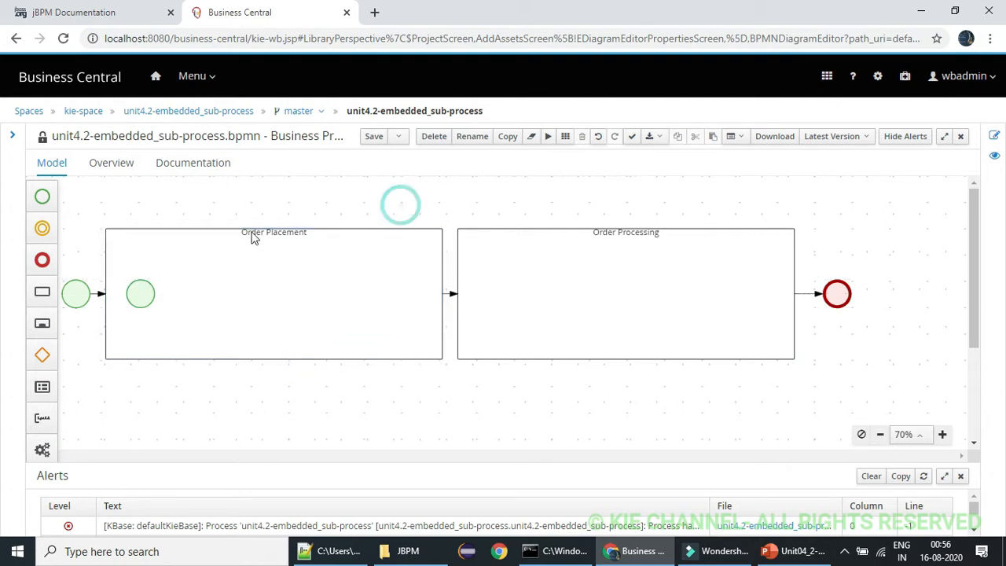
Add a Script task inside Order Placement and connect the inner start event to it with a sequence flow
{"action": "left_click", "coordinate": [42, 291]}
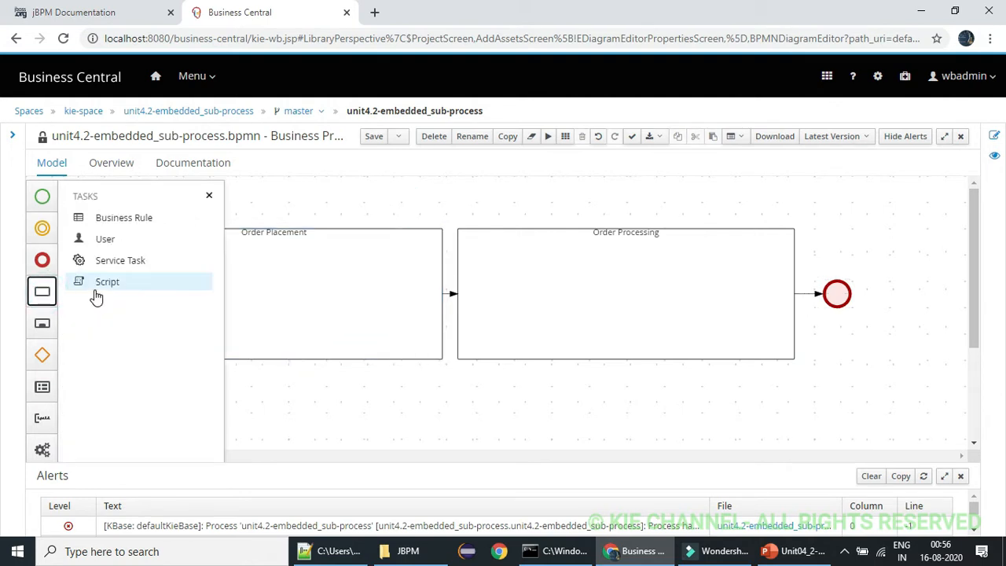
{"action": "left_click_drag", "start_coordinate": [99, 281], "coordinate": [236, 281]}
{"action": "left_click", "coordinate": [209, 196]}
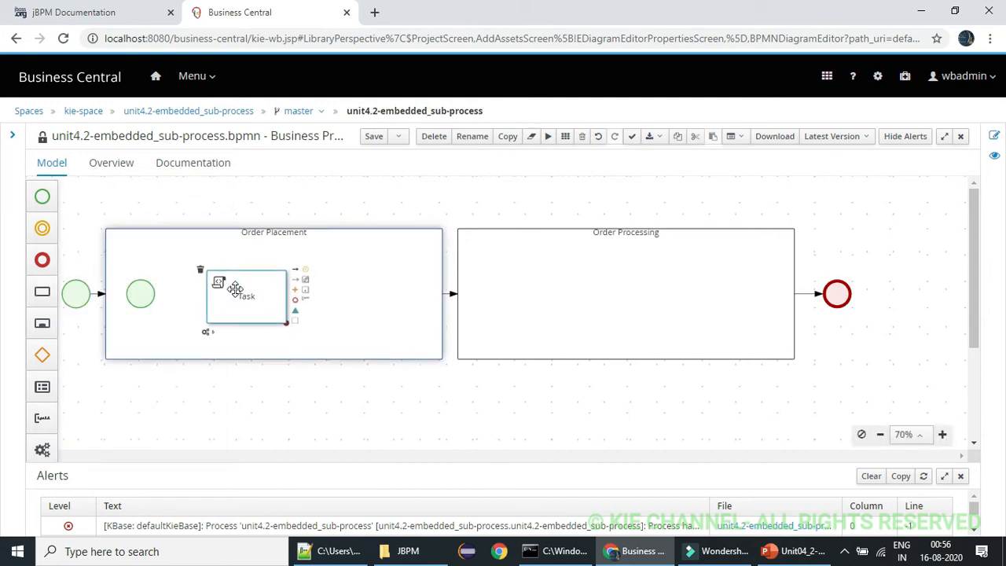
{"action": "left_click_drag", "start_coordinate": [143, 292], "coordinate": [265, 288]}
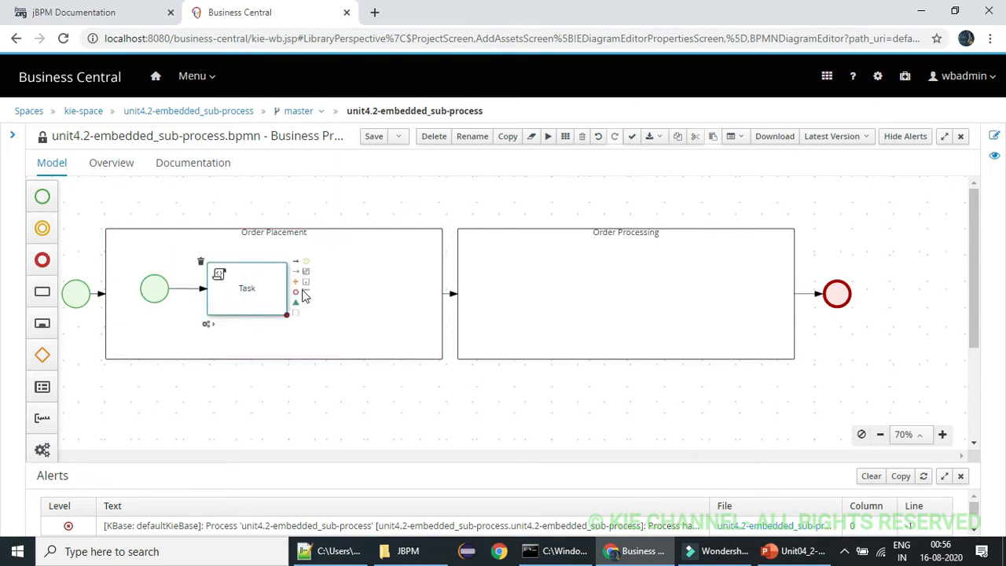
Append an End event after the Script task in Order Placement and rename the task to "Order Placed"
{"action": "left_click", "coordinate": [296, 292]}
{"action": "left_click", "coordinate": [260, 288]}
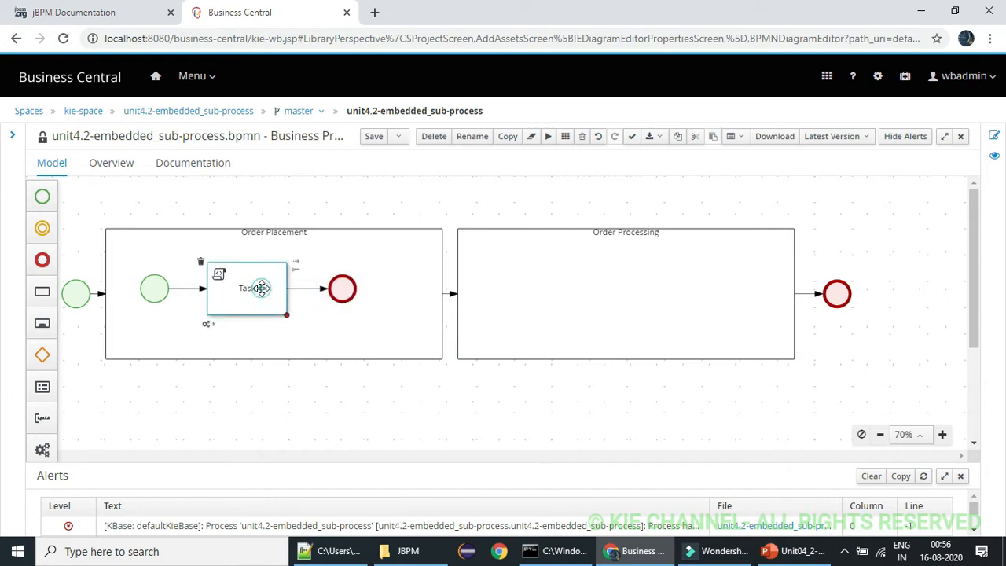
{"action": "double_click", "coordinate": [263, 288]}
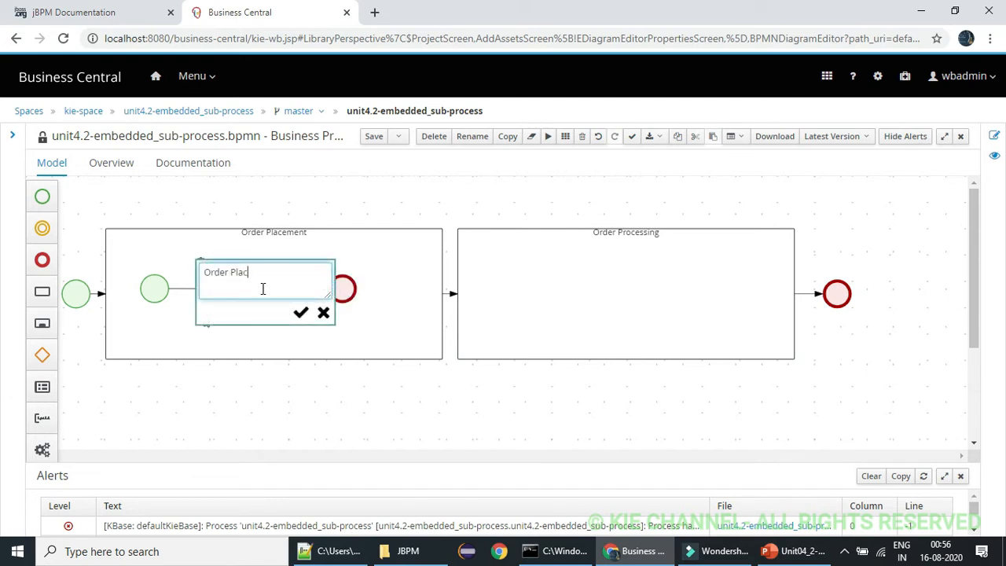
{"action": "left_click", "coordinate": [301, 312]}
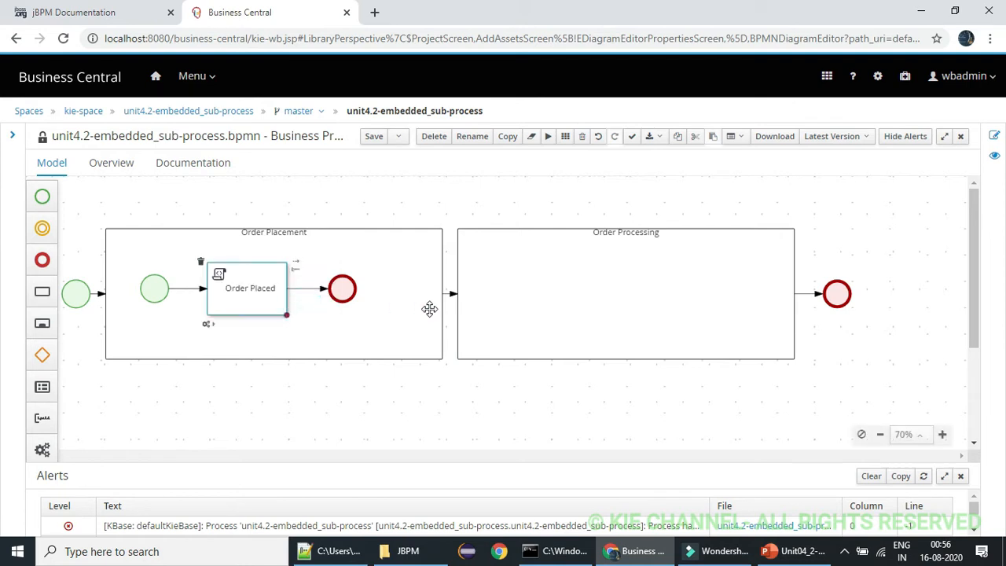
{"action": "left_click", "coordinate": [134, 259]}
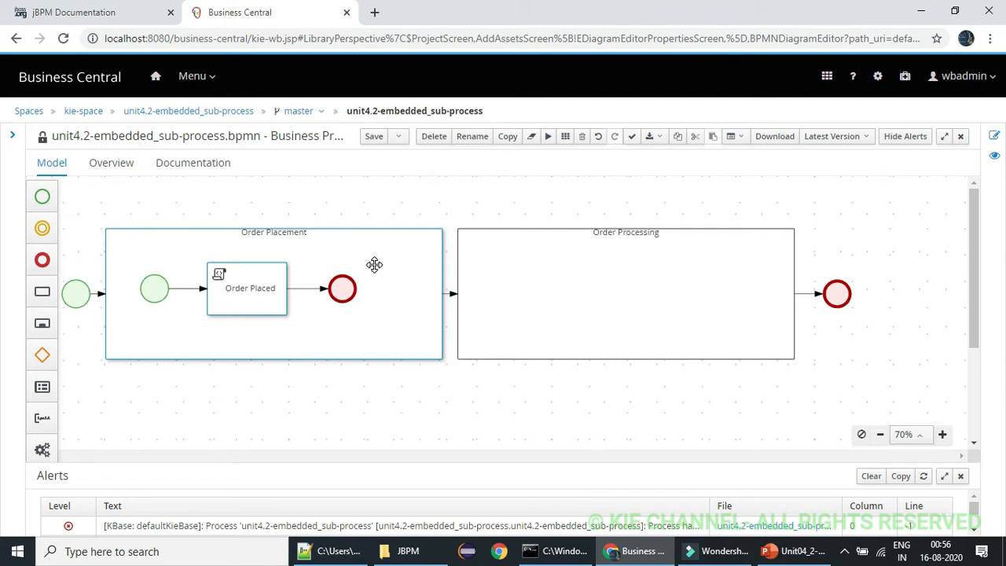
Place a Start event inside the Order Processing sub-process, near its left edge
{"action": "left_click", "coordinate": [42, 196]}
{"action": "left_click_drag", "start_coordinate": [102, 218], "coordinate": [487, 288]}
{"action": "left_click", "coordinate": [209, 195]}
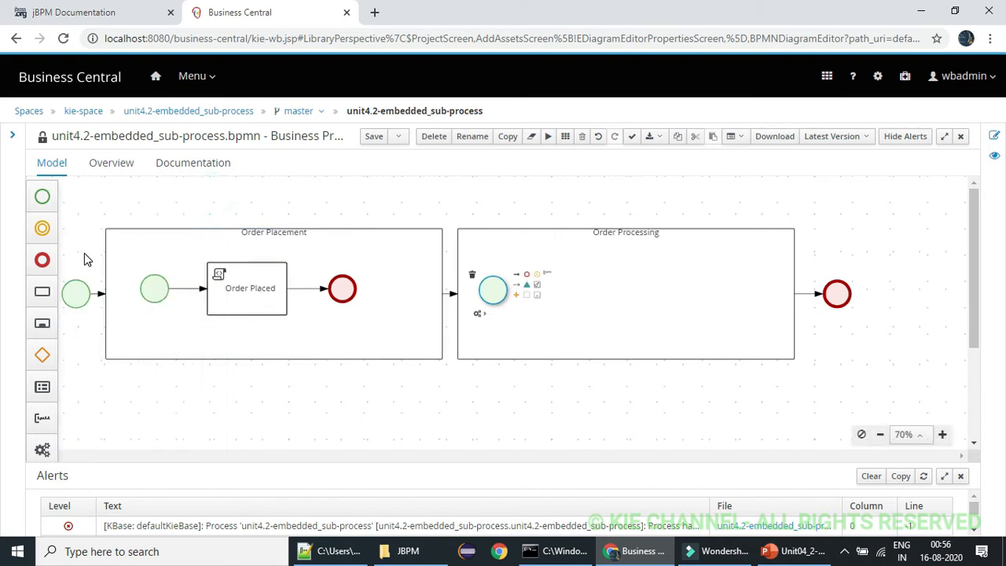
Add a User task to Order Processing, just to the right of its start event and aligned with it
{"action": "left_click", "coordinate": [42, 290]}
{"action": "left_click_drag", "start_coordinate": [102, 243], "coordinate": [561, 286]}
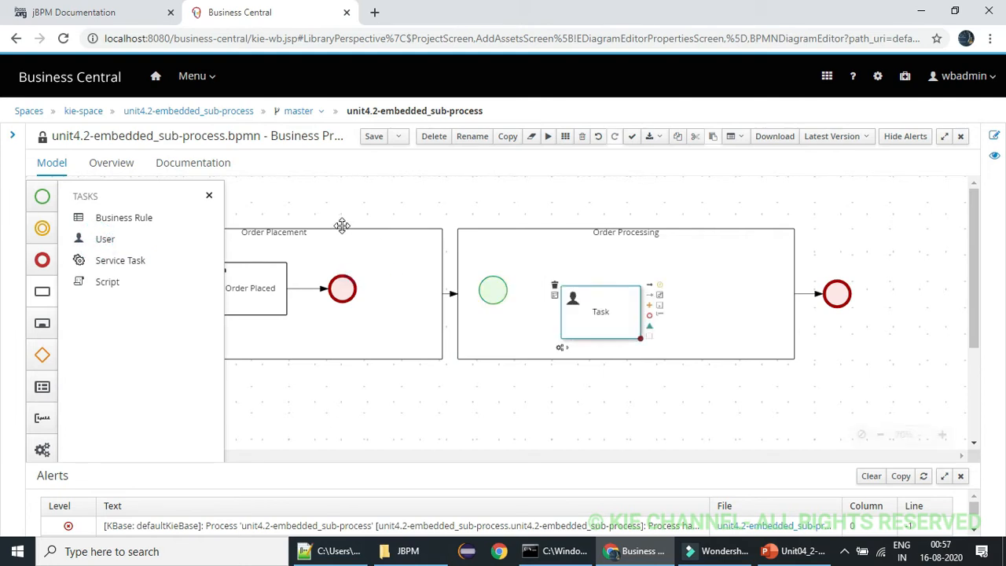
{"action": "left_click", "coordinate": [209, 195]}
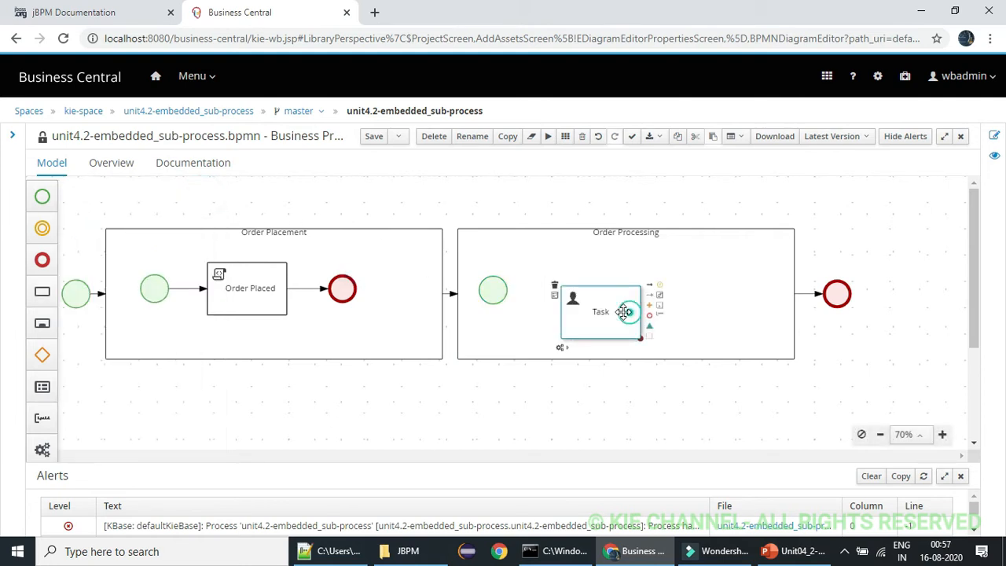
{"action": "left_click_drag", "start_coordinate": [629, 311], "coordinate": [595, 290]}
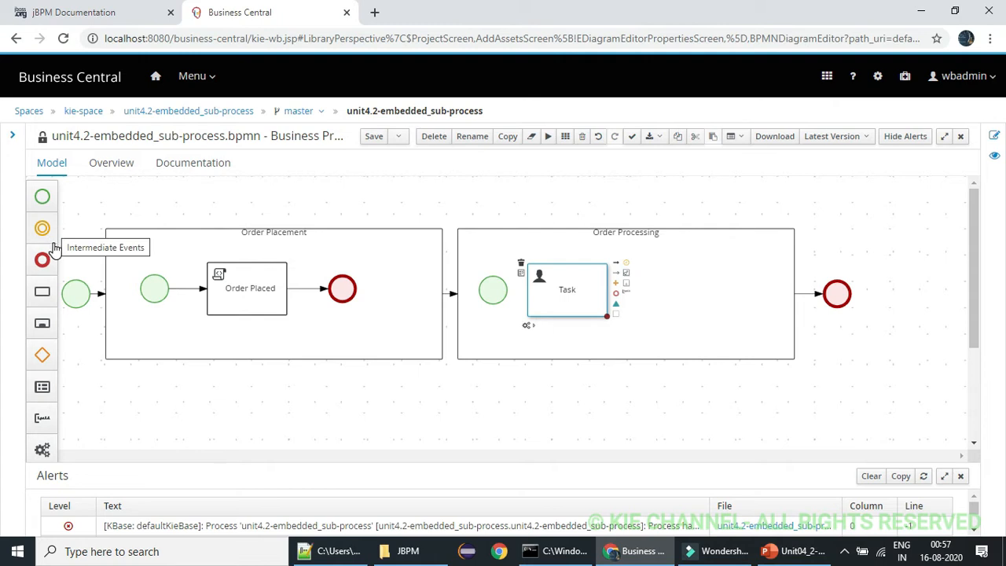
Add a Script task in the upper right of Order Processing and an Exclusive gateway between it and the User task
{"action": "left_click", "coordinate": [45, 295]}
{"action": "left_click_drag", "start_coordinate": [68, 280], "coordinate": [655, 246]}
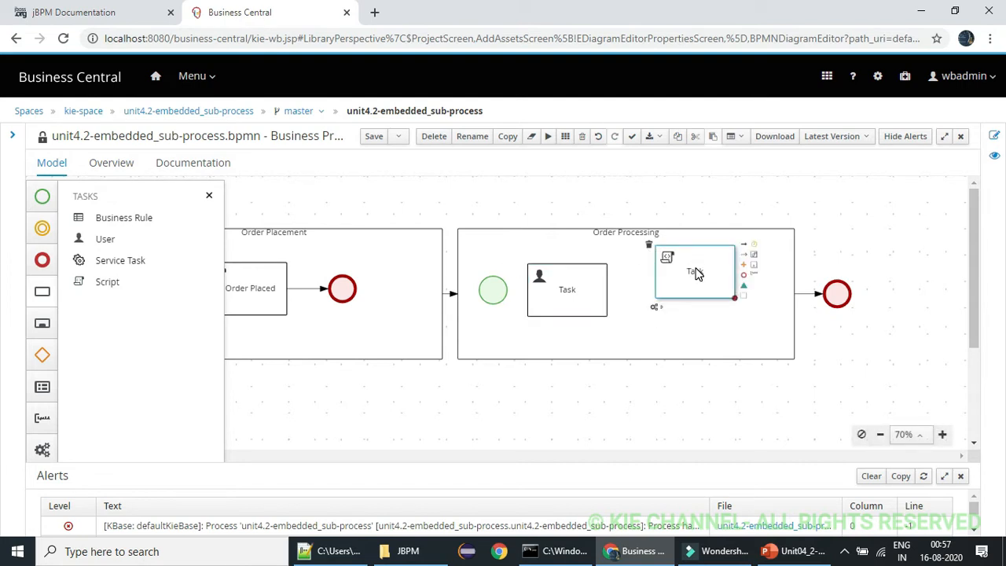
{"action": "left_click", "coordinate": [41, 355]}
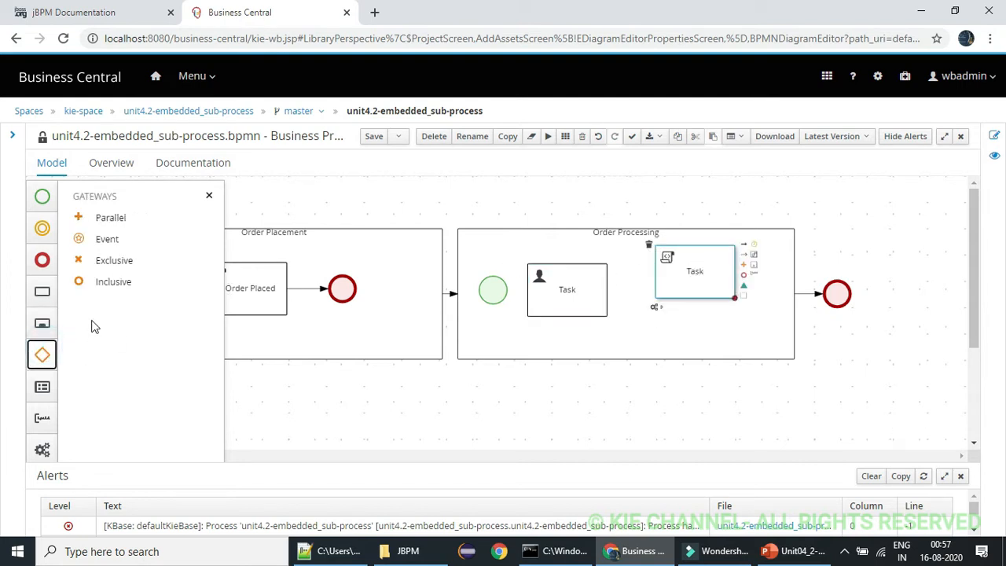
{"action": "left_click_drag", "start_coordinate": [110, 267], "coordinate": [635, 296]}
{"action": "mouse_move", "coordinate": [691, 274]}
{"action": "left_mouse_down"}
{"action": "mouse_move", "coordinate": [717, 262]}
{"action": "mouse_move", "coordinate": [695, 261]}
{"action": "left_mouse_up"}
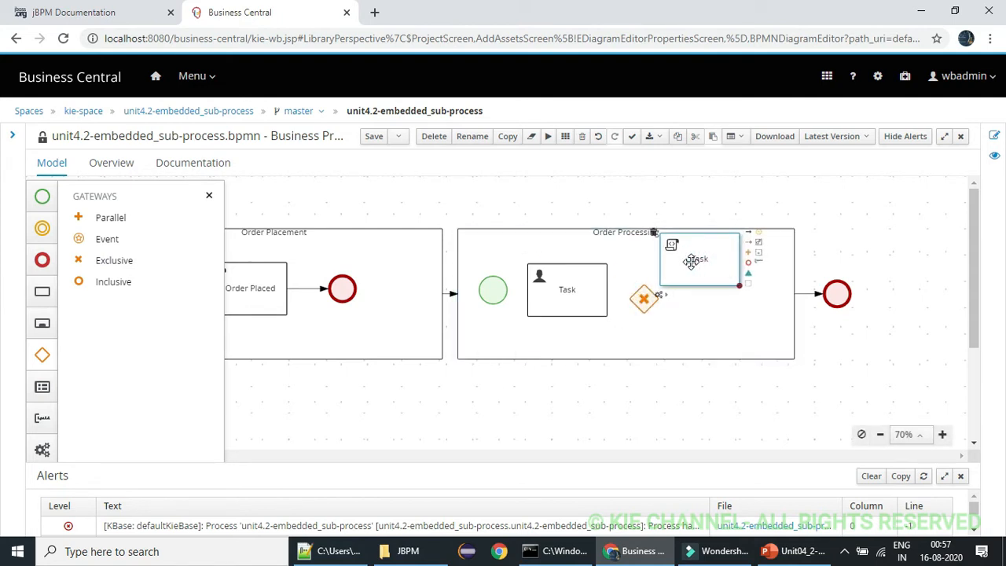
Connect the start event in Order Processing to the User task with a sequence flow
{"action": "left_click", "coordinate": [506, 293]}
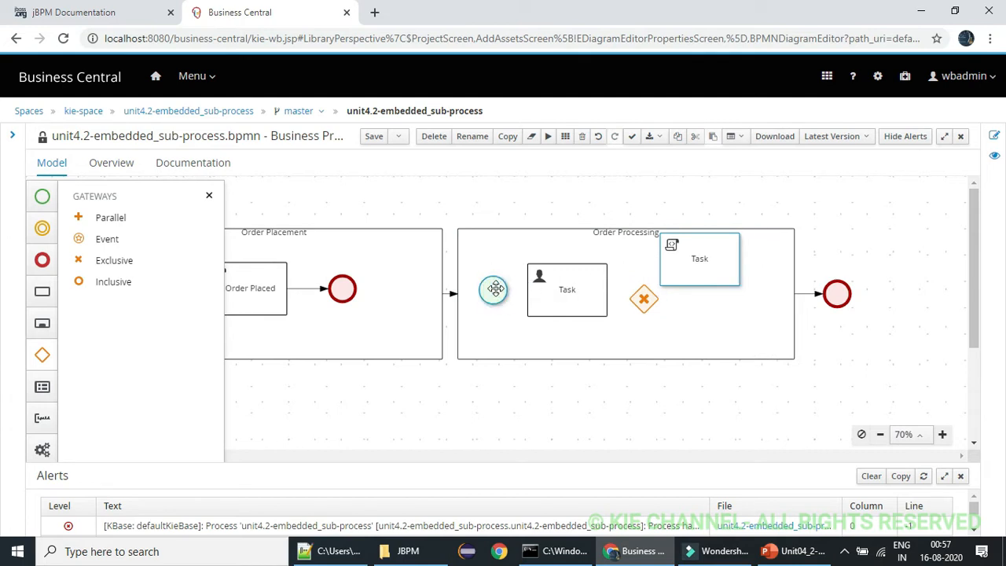
{"action": "left_click", "coordinate": [511, 286]}
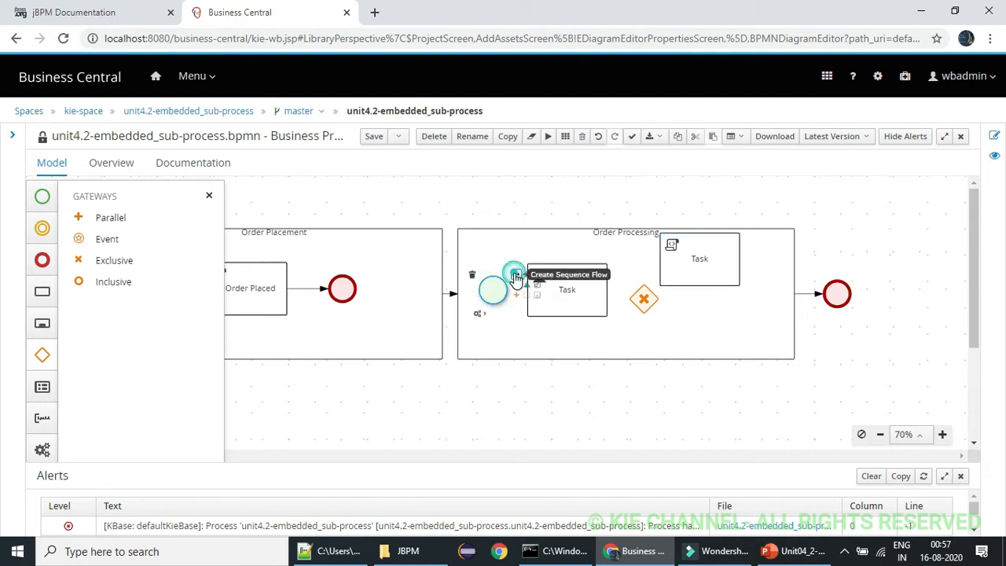
{"action": "left_click_drag", "start_coordinate": [514, 279], "coordinate": [580, 282]}
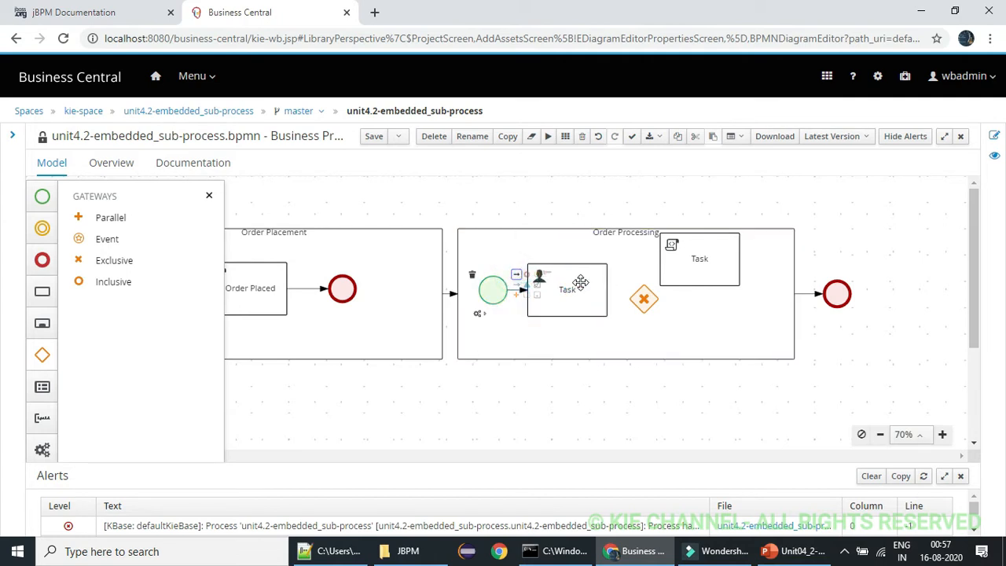
Connect the User task to the Exclusive gateway with a sequence flow and align the gateway with the task
{"action": "left_click", "coordinate": [580, 282]}
{"action": "left_click", "coordinate": [611, 282]}
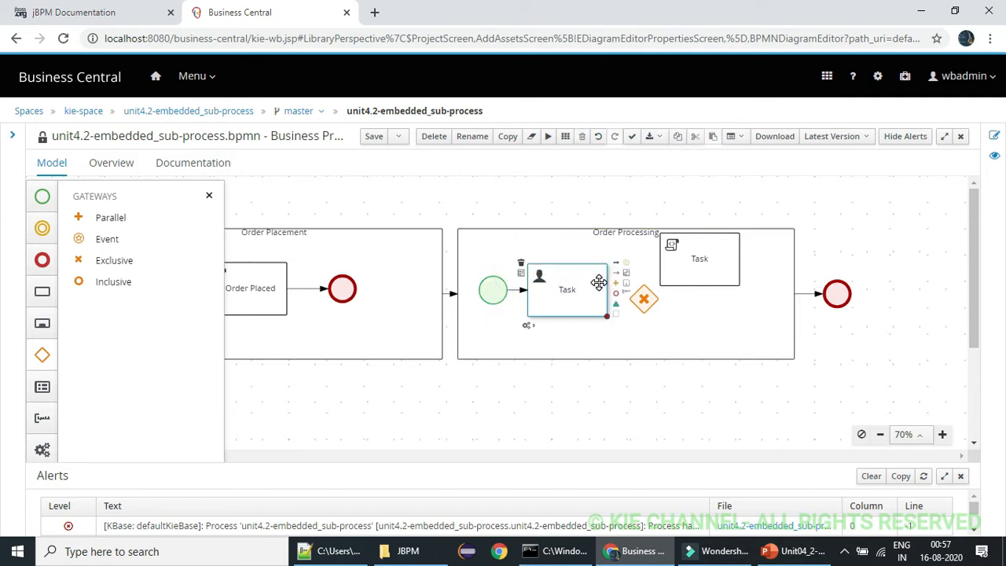
{"action": "mouse_move", "coordinate": [617, 267]}
{"action": "left_mouse_down"}
{"action": "mouse_move", "coordinate": [640, 291]}
{"action": "mouse_move", "coordinate": [629, 273]}
{"action": "left_mouse_up"}
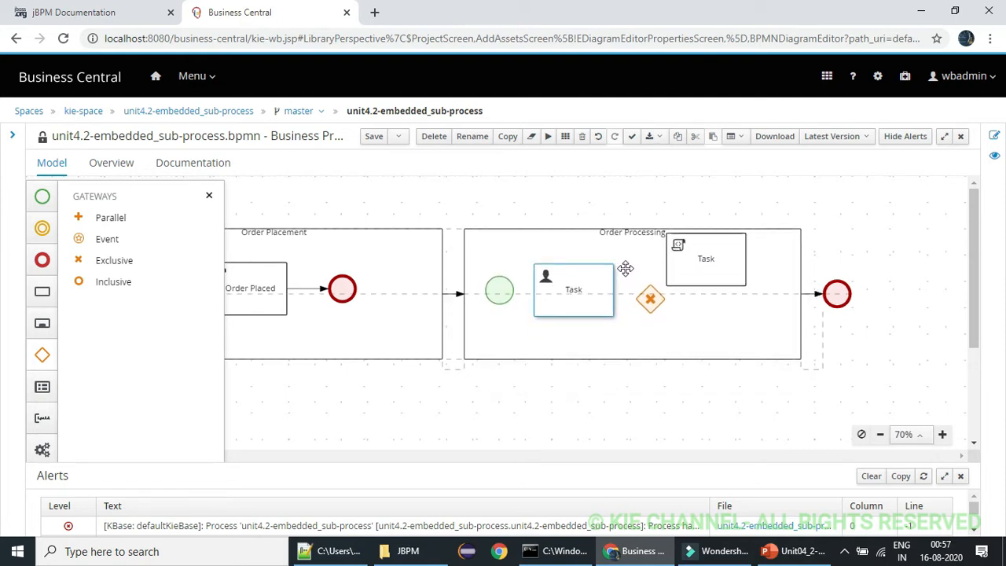
{"action": "left_click", "coordinate": [209, 196]}
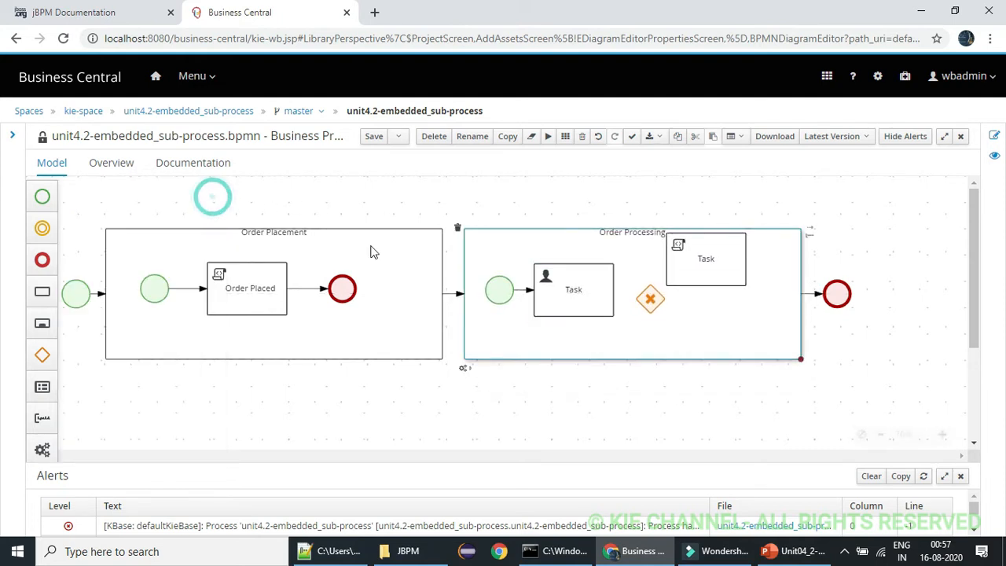
{"action": "left_click", "coordinate": [579, 275]}
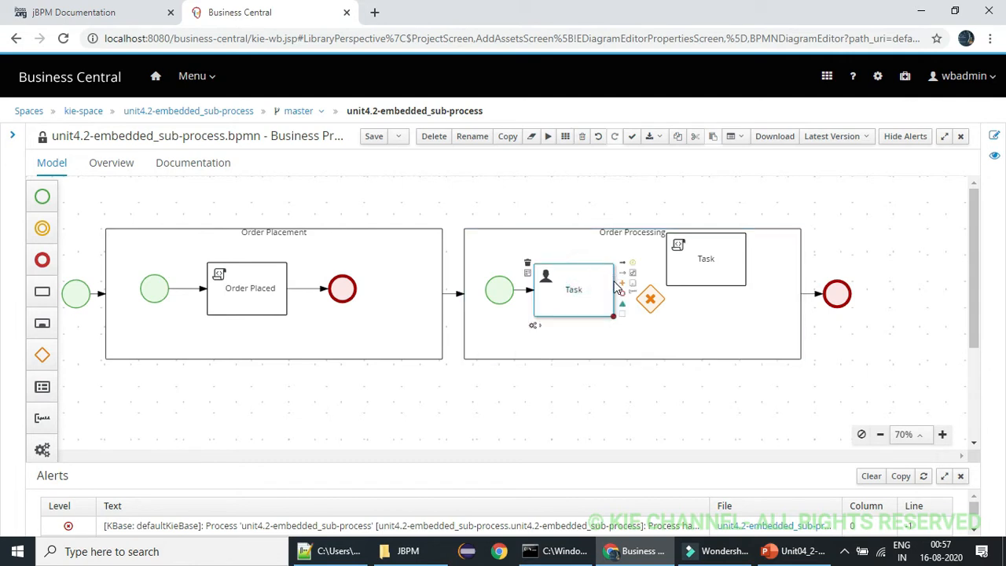
{"action": "left_click_drag", "start_coordinate": [622, 267], "coordinate": [649, 297]}
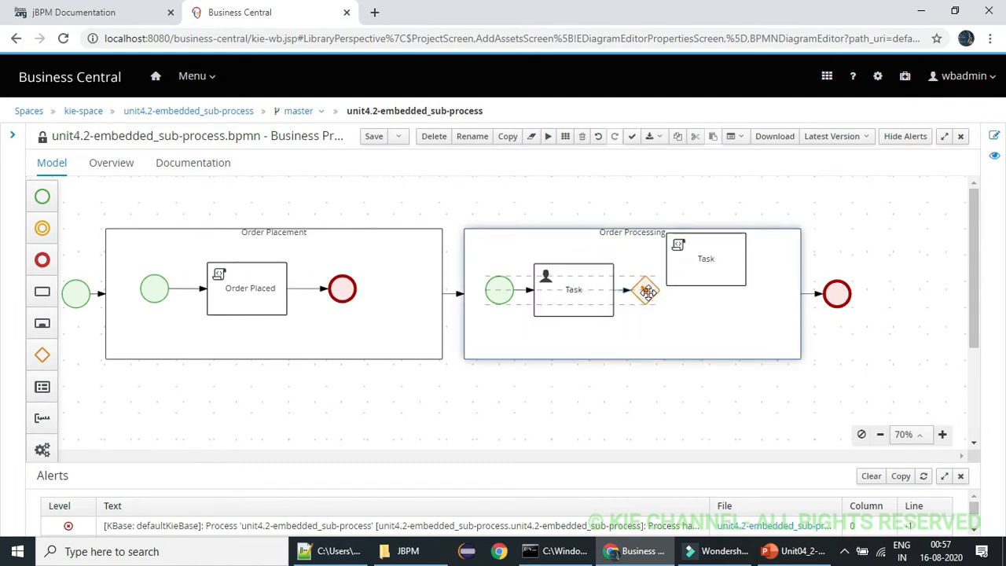
{"action": "left_click", "coordinate": [689, 273]}
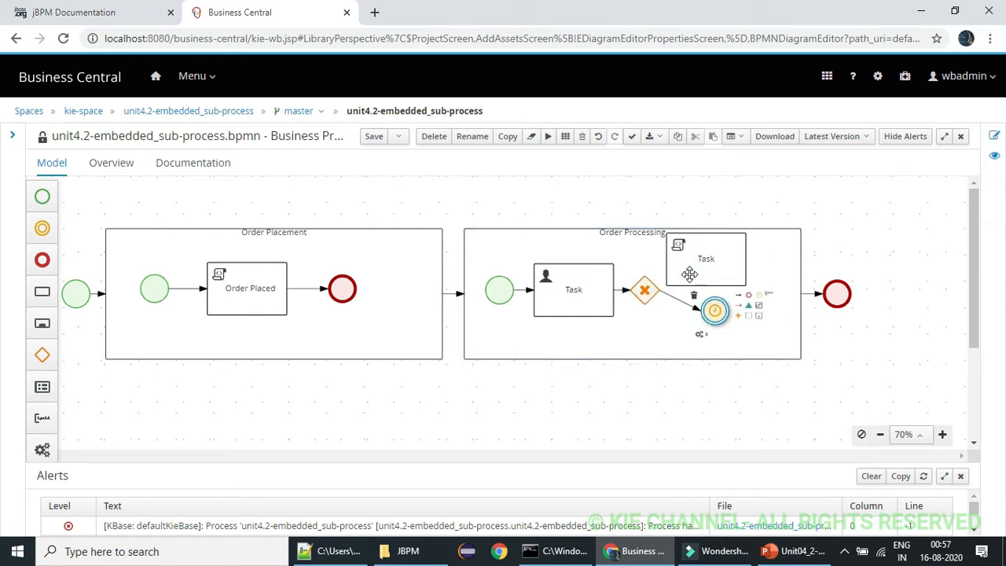
{"action": "key", "text": "Delete"}
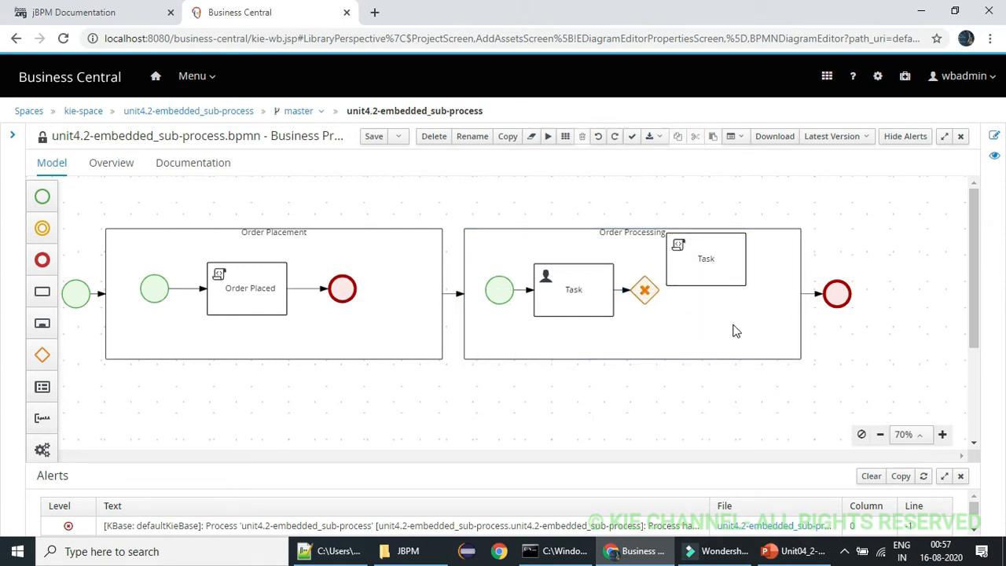
Replace the Script task in Order Processing with two pasted copies stacked to the right of the gateway, and save the diagram
{"action": "left_click", "coordinate": [728, 274]}
{"action": "key", "text": "Delete"}
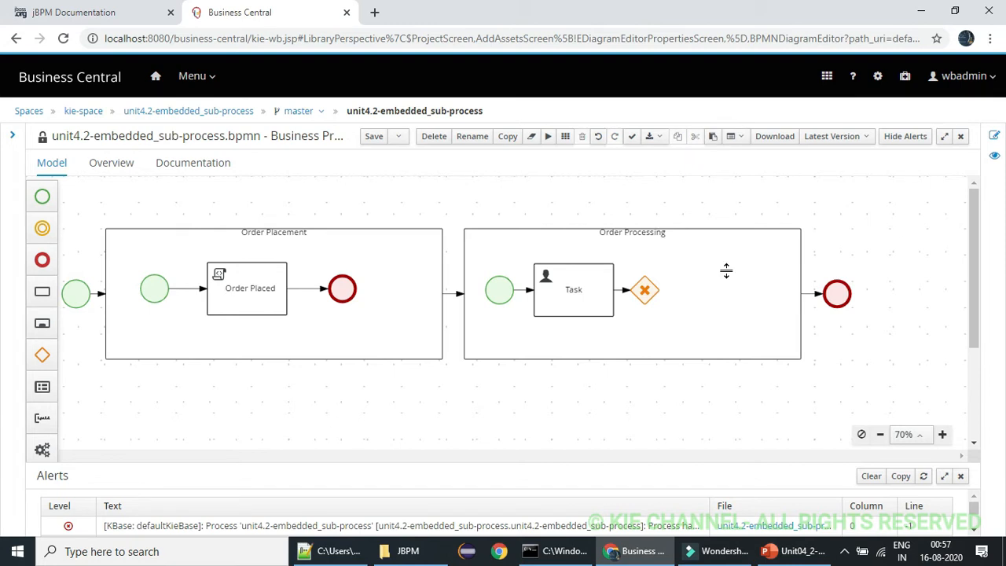
{"action": "key", "text": "ctrl+v"}
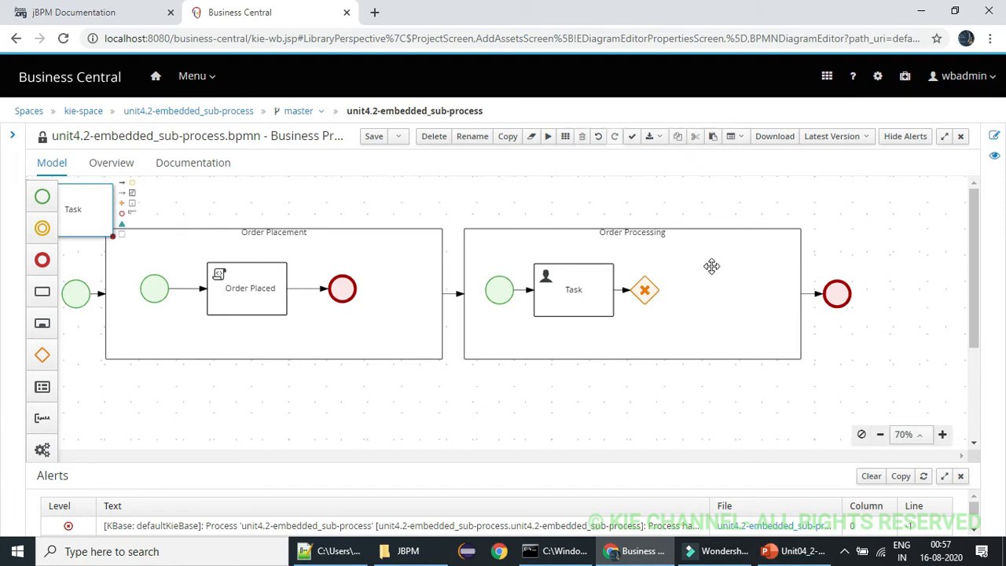
{"action": "left_click_drag", "start_coordinate": [91, 210], "coordinate": [746, 258]}
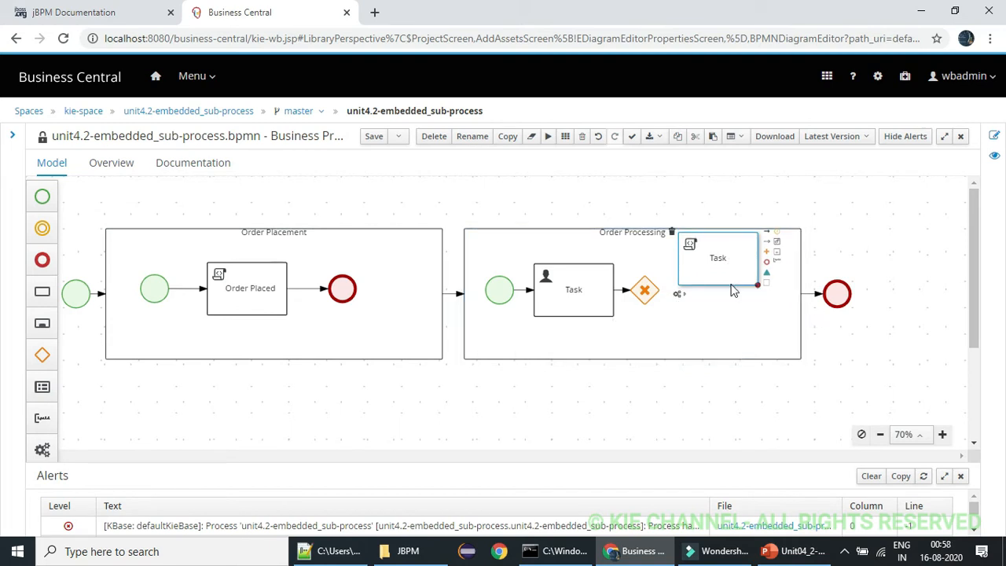
{"action": "key", "text": "ctrl+v"}
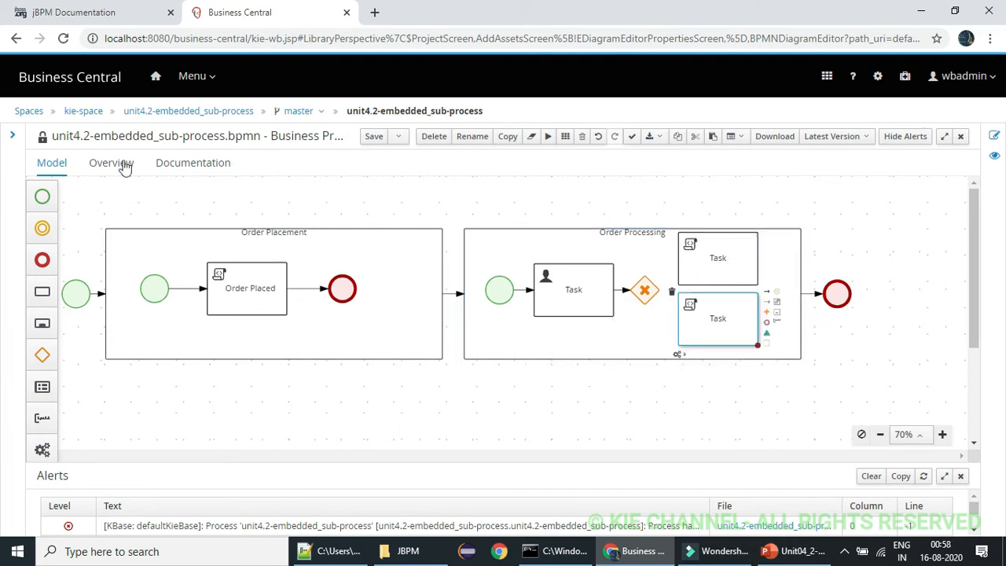
{"action": "left_click", "coordinate": [373, 137]}
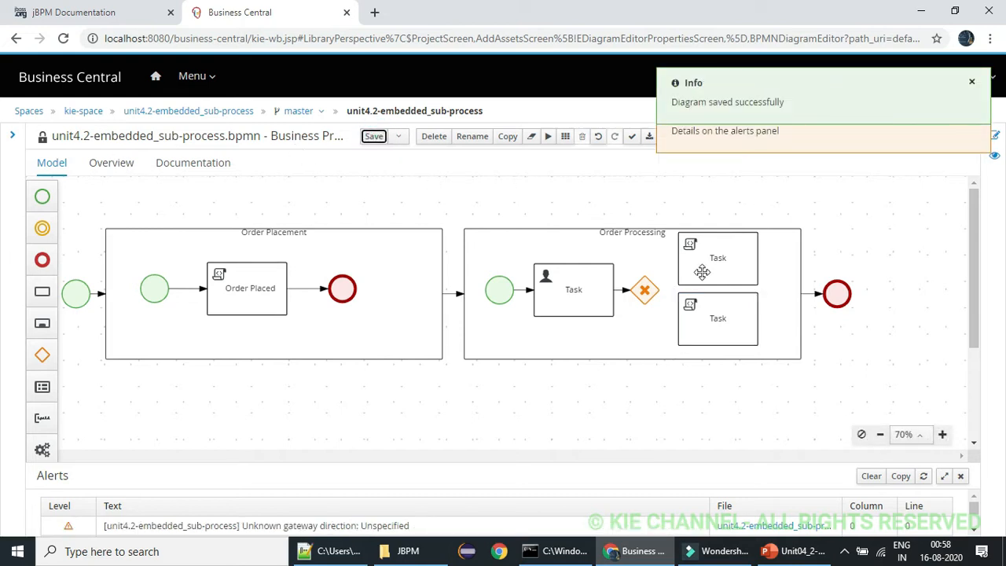
Connect the Exclusive gateway to both Script tasks in Order Processing with sequence flows
{"action": "left_click", "coordinate": [642, 289]}
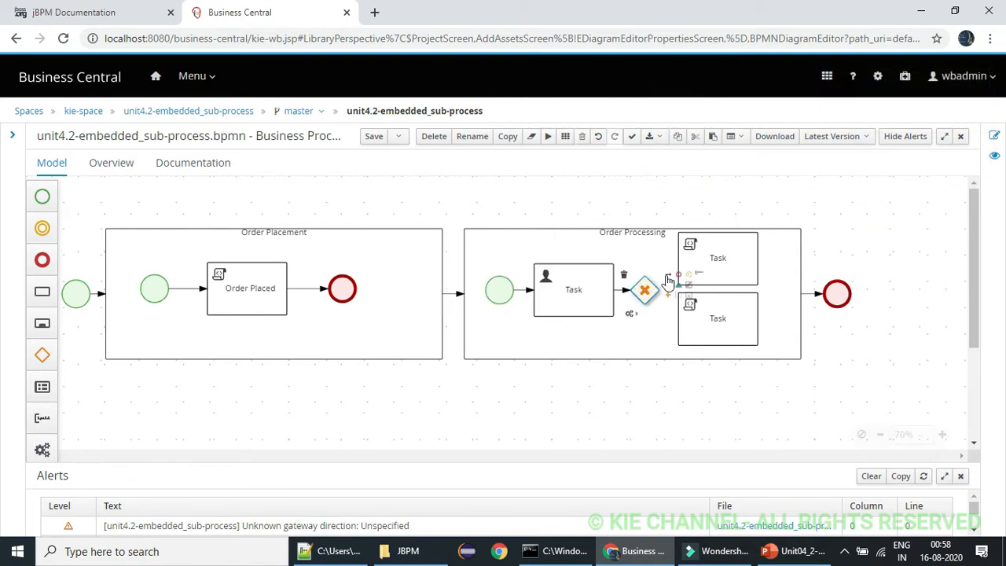
{"action": "left_click_drag", "start_coordinate": [681, 261], "coordinate": [692, 262]}
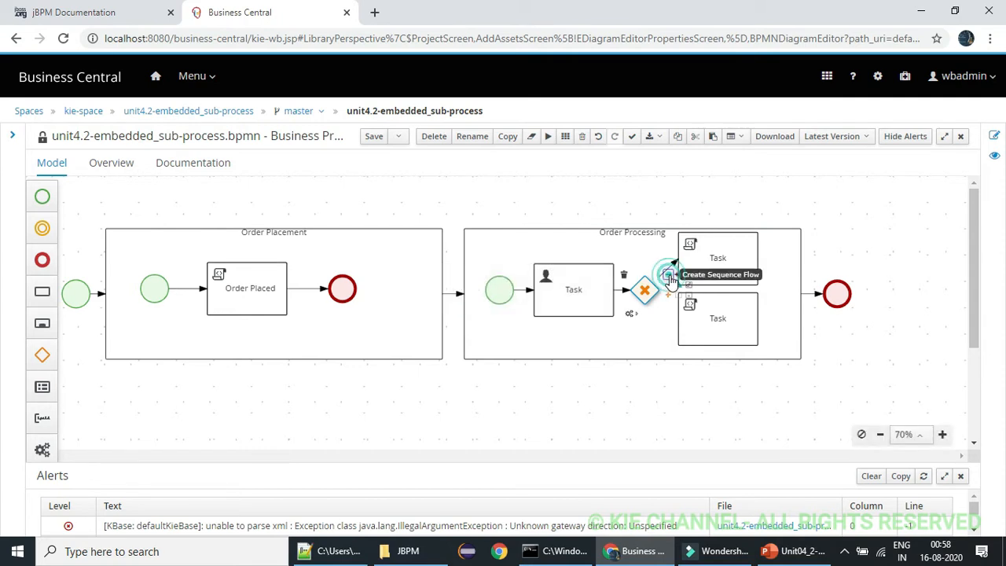
{"action": "left_click_drag", "start_coordinate": [677, 275], "coordinate": [705, 321]}
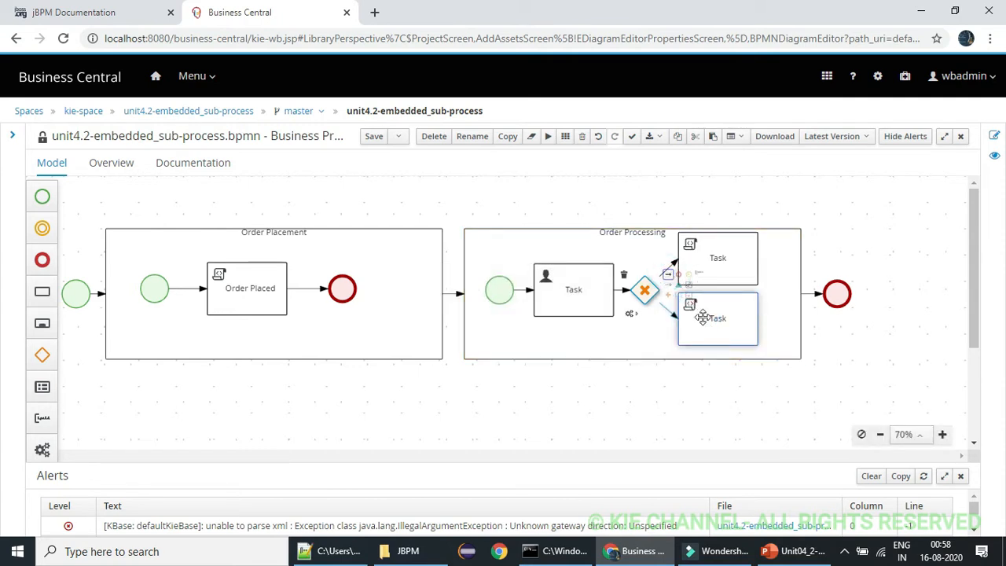
Name the User task in Order Processing "sales rep"
{"action": "double_click", "coordinate": [603, 276]}
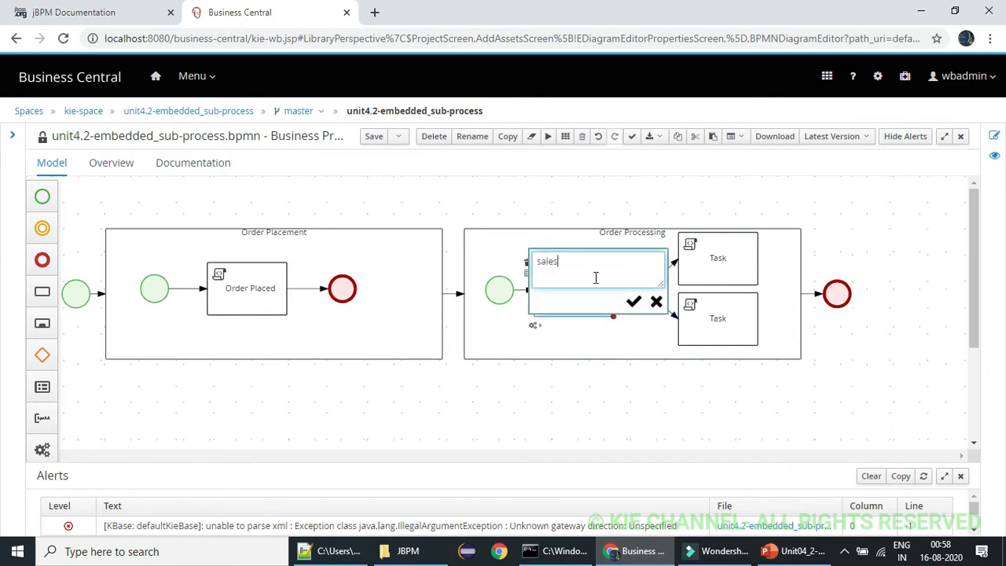
{"action": "left_click", "coordinate": [633, 302]}
{"action": "left_click", "coordinate": [611, 336]}
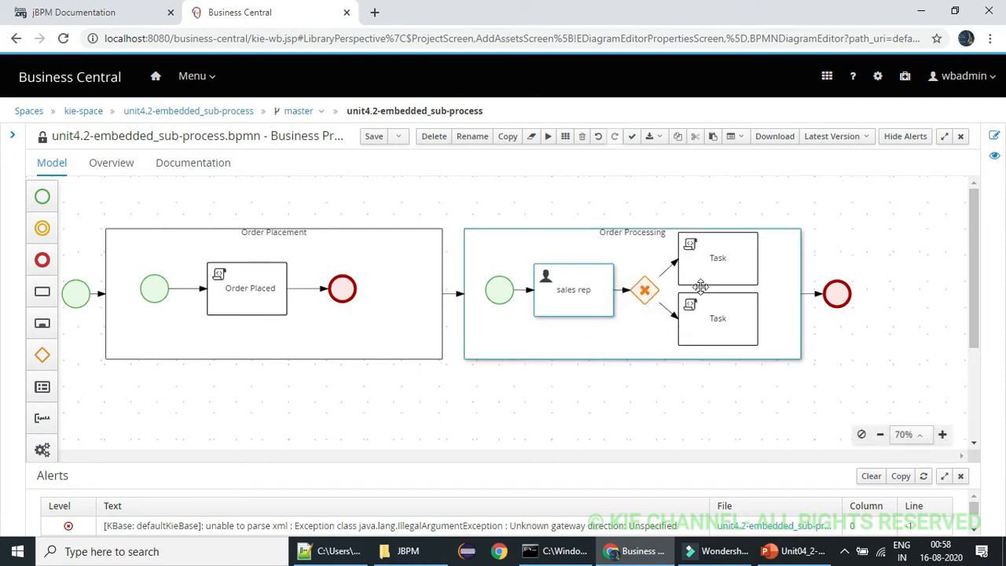
Append an end event to each of the two Script tasks in Order Processing
{"action": "left_click", "coordinate": [712, 268]}
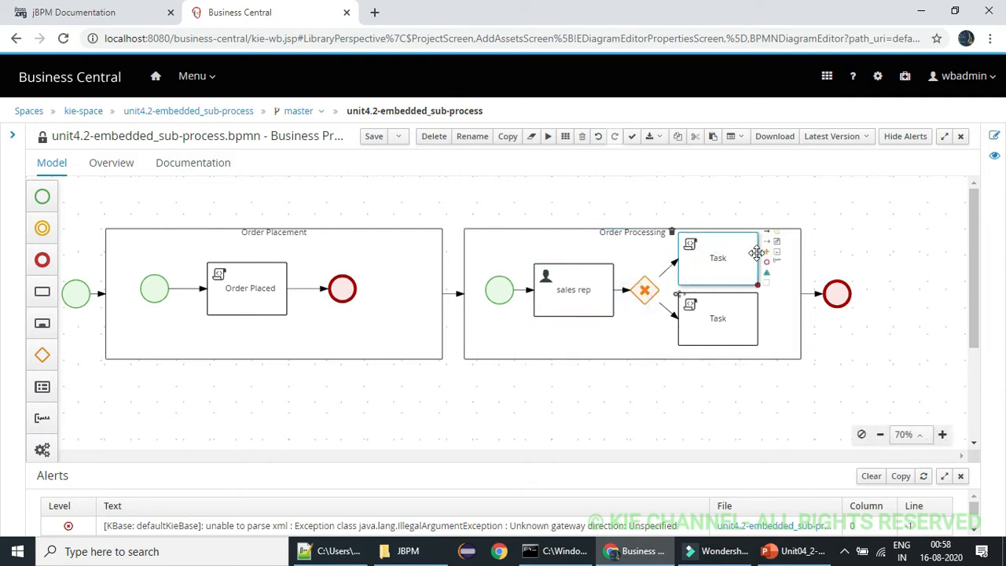
{"action": "left_click", "coordinate": [768, 271]}
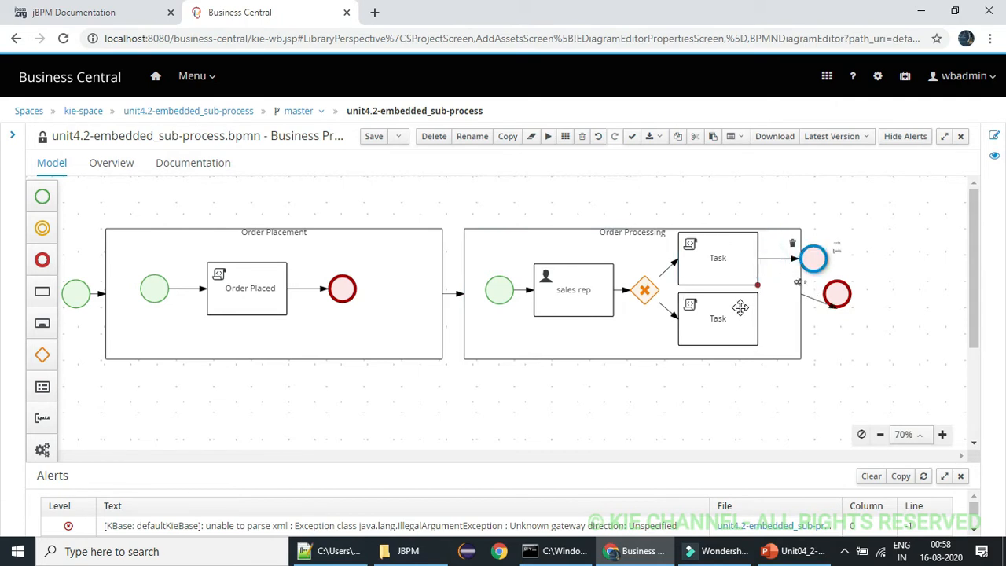
{"action": "left_click", "coordinate": [741, 313]}
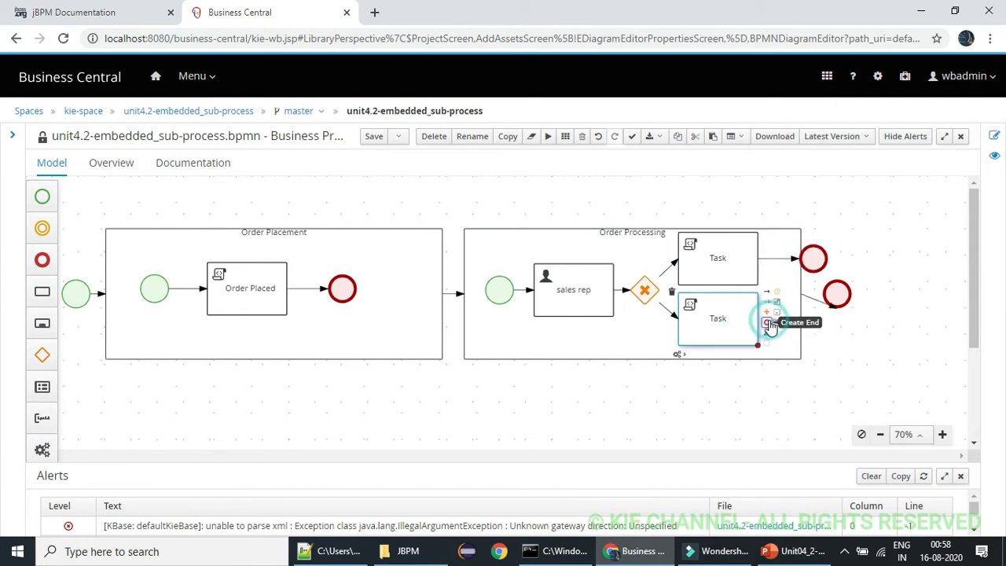
{"action": "left_click", "coordinate": [769, 324]}
Shift the end events, start event, sales rep task, gateway and Script tasks left so they fit within Order Processing
{"action": "left_click_drag", "start_coordinate": [814, 259], "coordinate": [788, 259]}
{"action": "left_click_drag", "start_coordinate": [814, 339], "coordinate": [790, 317]}
{"action": "left_click_drag", "start_coordinate": [598, 301], "coordinate": [589, 298]}
{"action": "left_click_drag", "start_coordinate": [505, 296], "coordinate": [493, 296]}
{"action": "left_click_drag", "start_coordinate": [564, 296], "coordinate": [554, 299]}
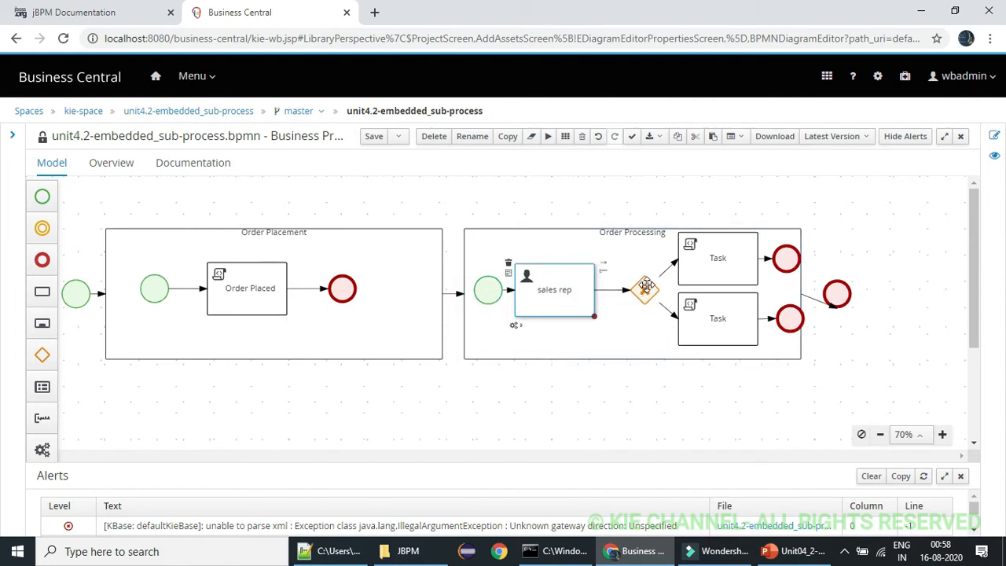
{"action": "left_click_drag", "start_coordinate": [646, 285], "coordinate": [630, 287]}
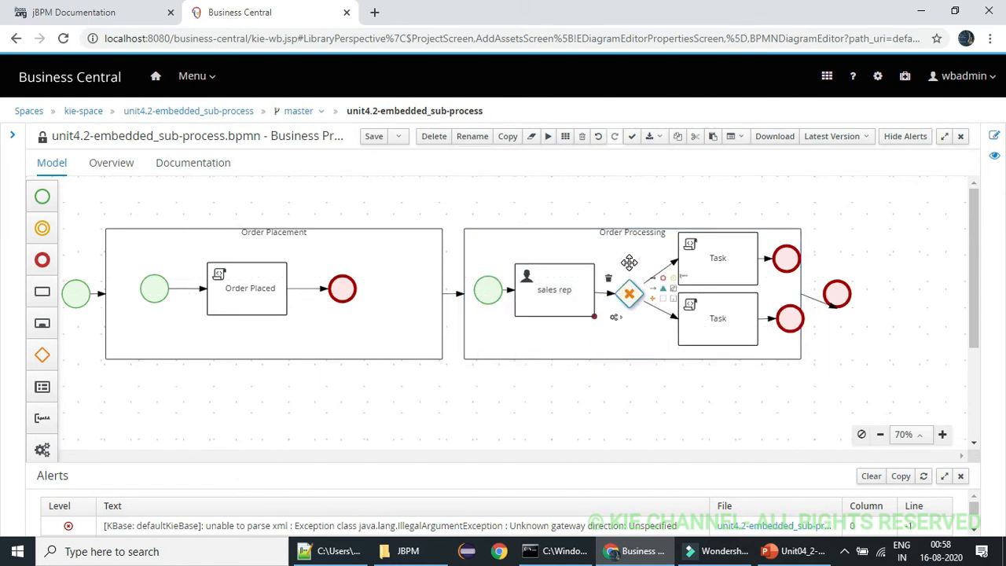
{"action": "mouse_move", "coordinate": [704, 266]}
{"action": "left_mouse_down"}
{"action": "mouse_move", "coordinate": [691, 267]}
{"action": "mouse_move", "coordinate": [699, 265]}
{"action": "left_mouse_up"}
{"action": "left_click_drag", "start_coordinate": [726, 307], "coordinate": [714, 307]}
{"action": "left_click", "coordinate": [609, 239]}
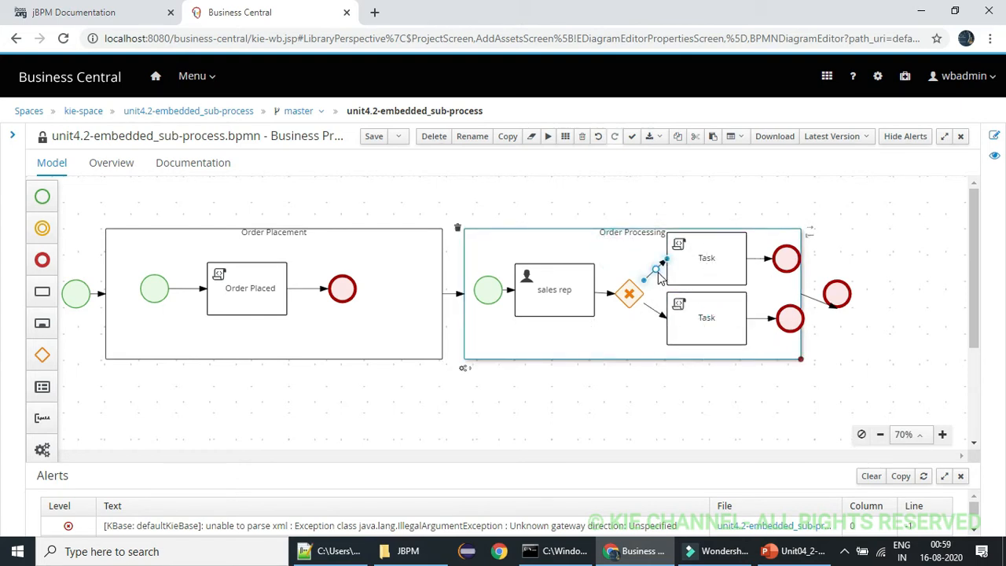
Bend the sequence flow from the gateway to the upper Script task into a right angle above the gateway
{"action": "left_click", "coordinate": [655, 273]}
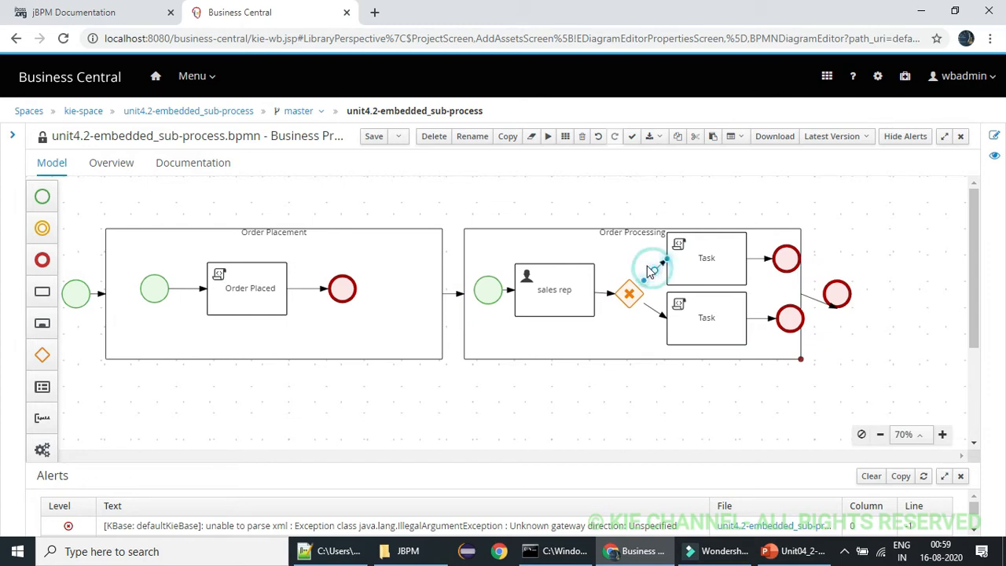
{"action": "left_click", "coordinate": [651, 268]}
{"action": "left_click", "coordinate": [653, 270]}
{"action": "left_click", "coordinate": [654, 271]}
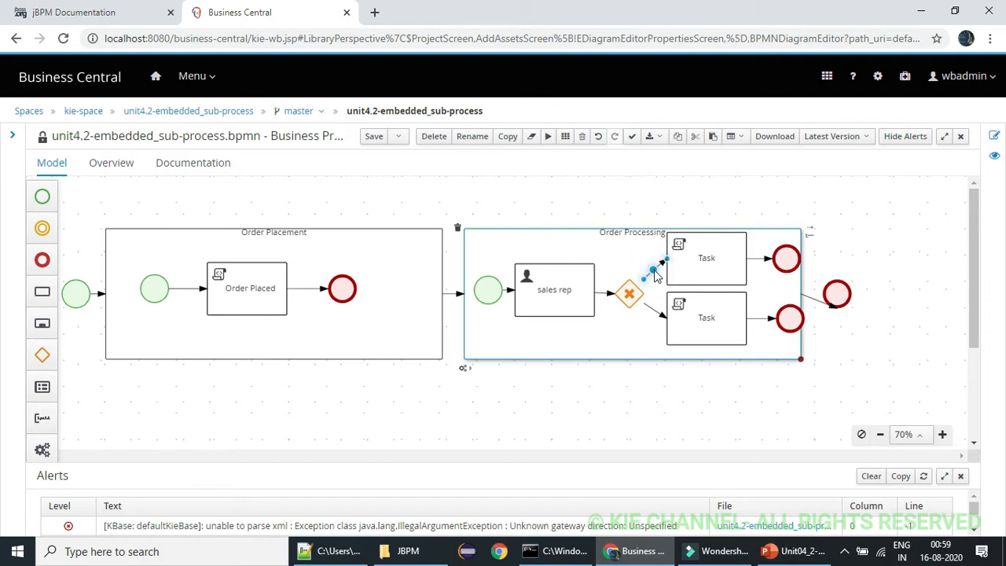
{"action": "left_click_drag", "start_coordinate": [653, 271], "coordinate": [629, 260]}
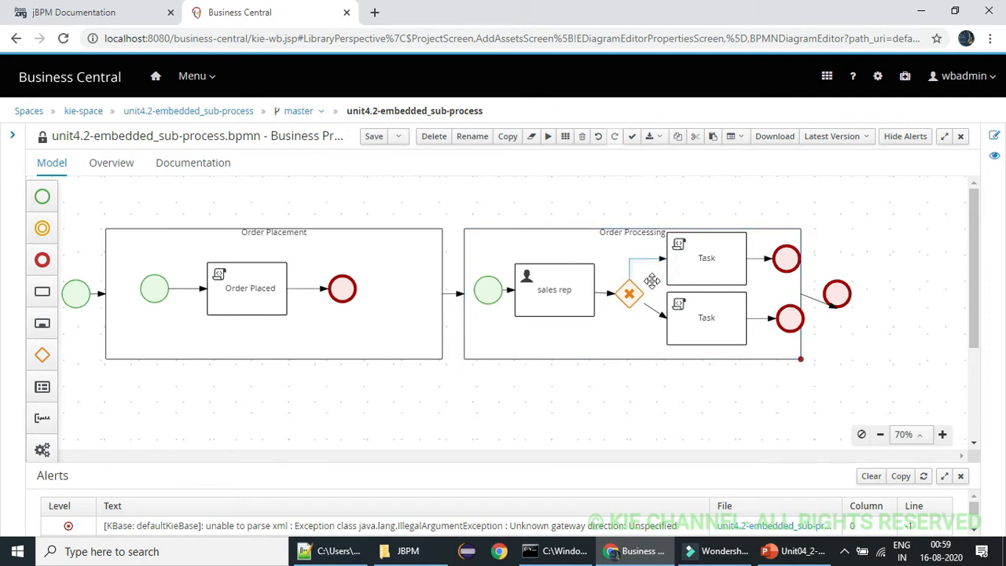
Bend the sequence flow from the gateway to the lower Script task into a right angle below the gateway
{"action": "left_click", "coordinate": [653, 283]}
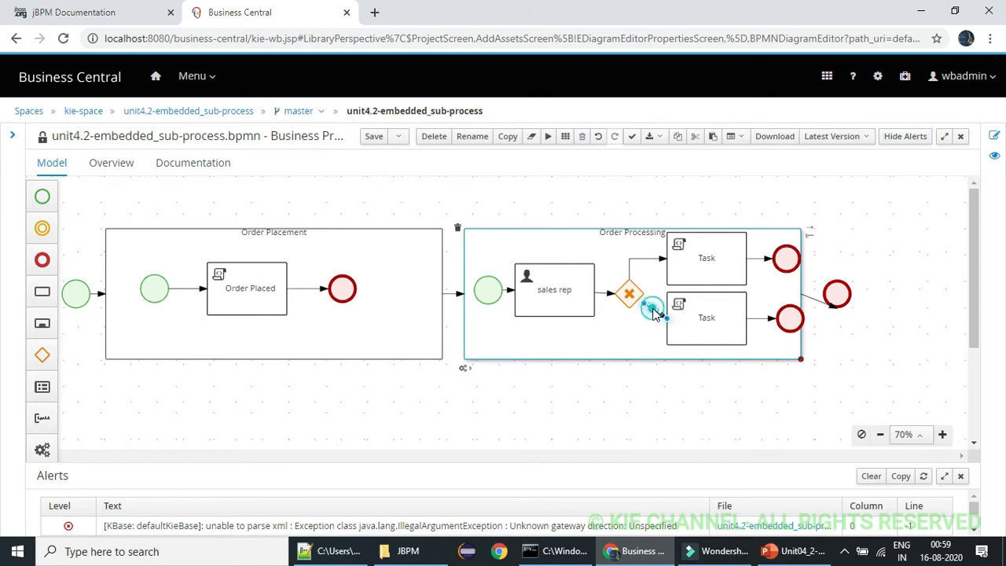
{"action": "left_click", "coordinate": [654, 309]}
{"action": "left_click_drag", "start_coordinate": [653, 309], "coordinate": [629, 317]}
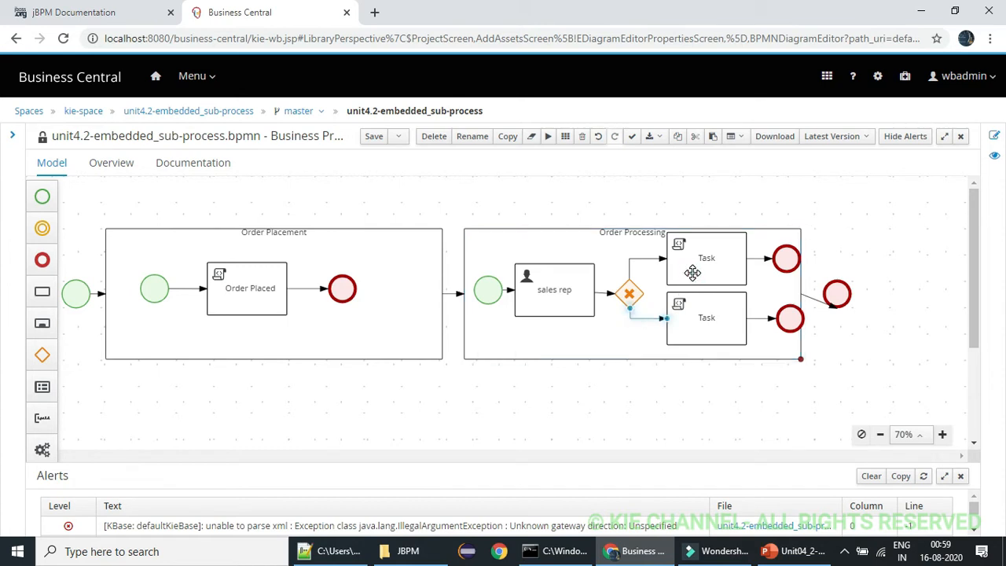
Name the upper Script task "Product Available" and copy that name for reuse
{"action": "double_click", "coordinate": [692, 273]}
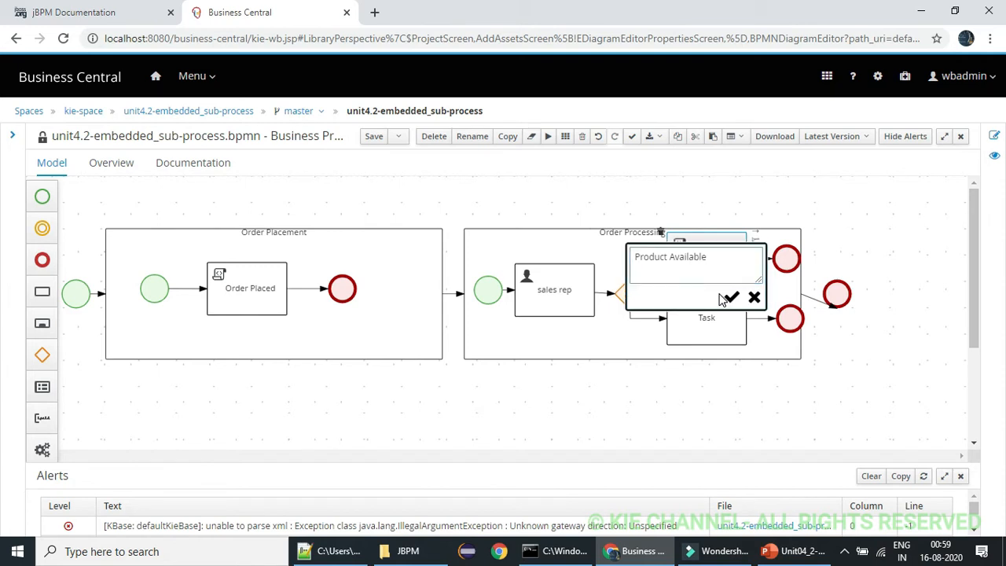
{"action": "key", "text": "ctrl+a"}
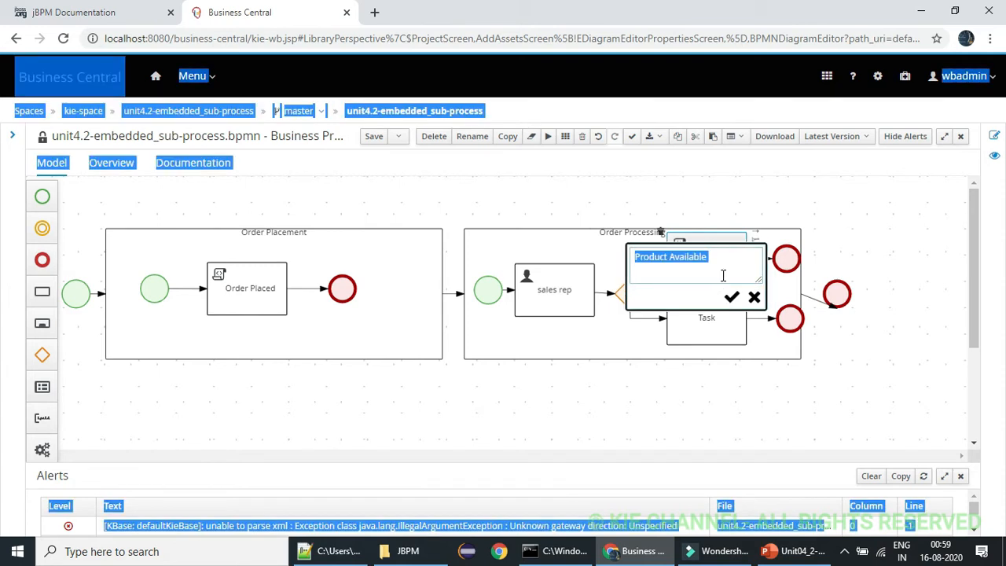
{"action": "left_click", "coordinate": [723, 275]}
{"action": "key", "text": "ctrl+a"}
{"action": "key", "text": "ctrl+c"}
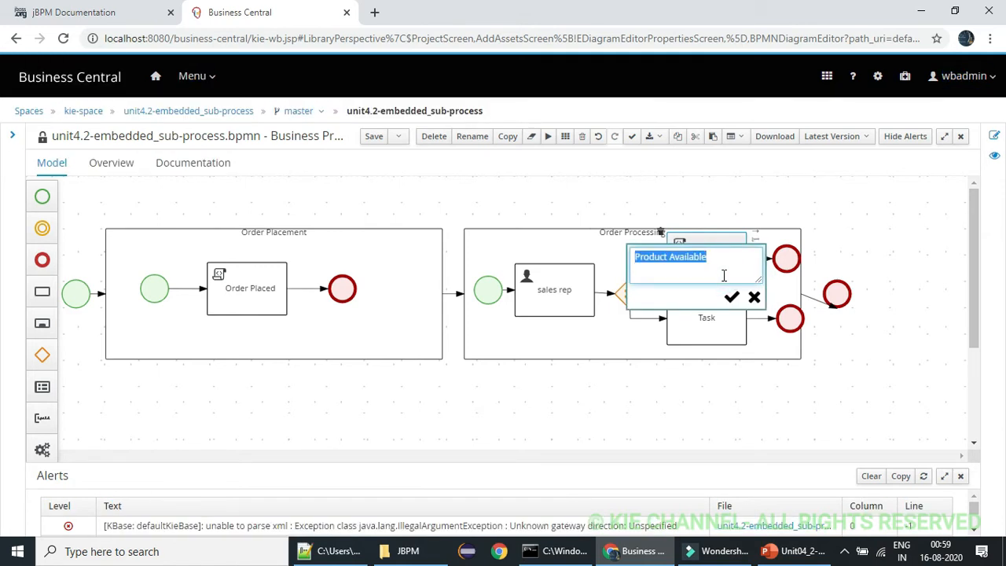
{"action": "left_click", "coordinate": [731, 297]}
Name the lower Script task "Product Not Available", reusing the copied name
{"action": "double_click", "coordinate": [727, 319]}
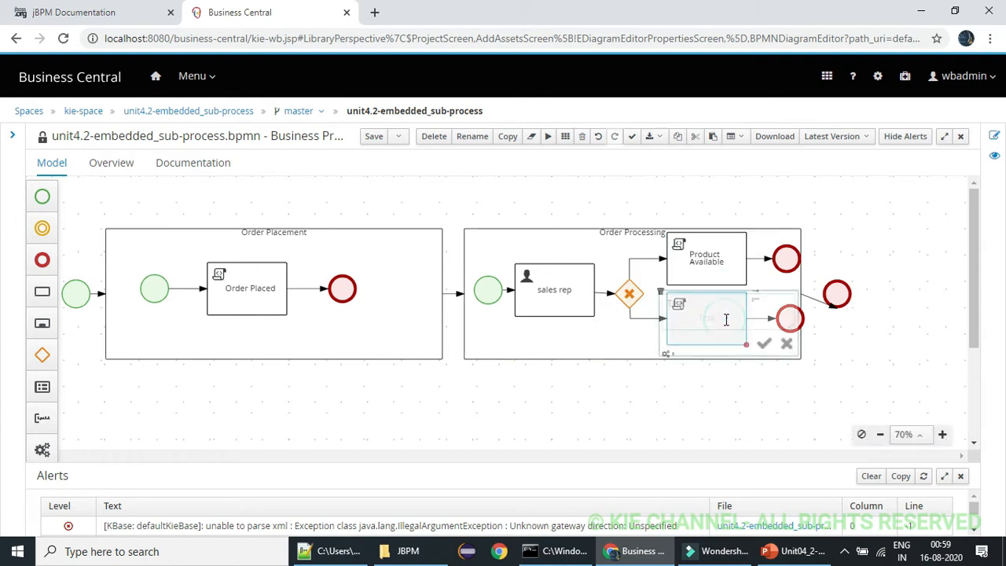
{"action": "double_click", "coordinate": [717, 314]}
{"action": "key", "text": "ctrl+v"}
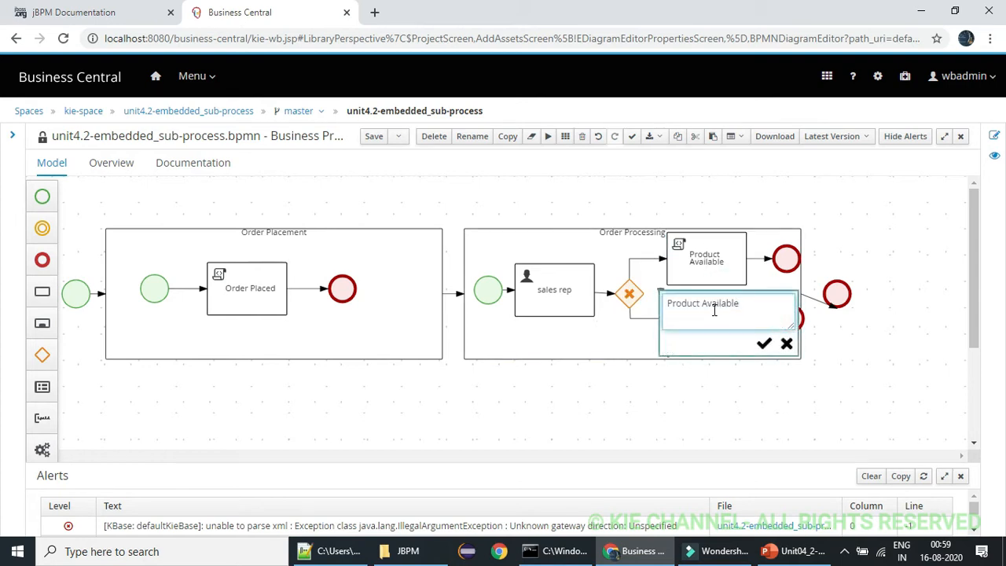
{"action": "left_click", "coordinate": [704, 307]}
{"action": "type", "text": "Not"}
{"action": "left_click", "coordinate": [764, 343]}
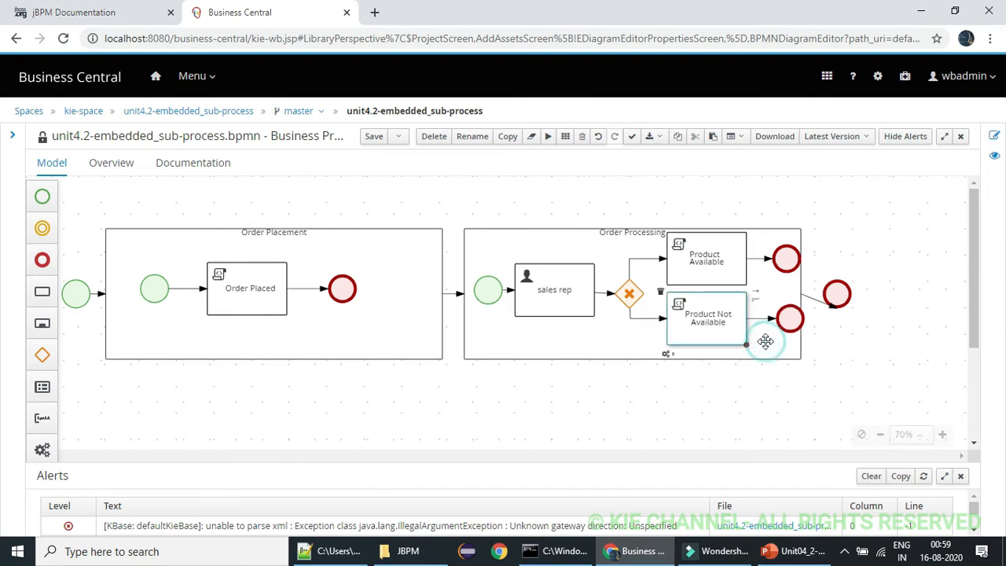
{"action": "left_click", "coordinate": [567, 193]}
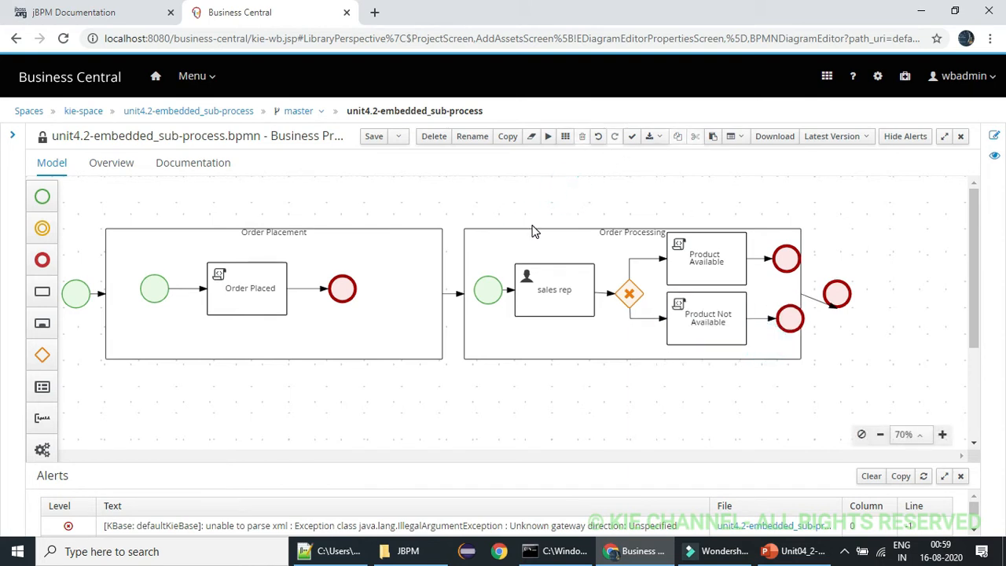
Move the final end event further right of Order Processing and align the two end events inside the sub-process
{"action": "left_click_drag", "start_coordinate": [835, 291], "coordinate": [856, 292]}
{"action": "left_click", "coordinate": [786, 318]}
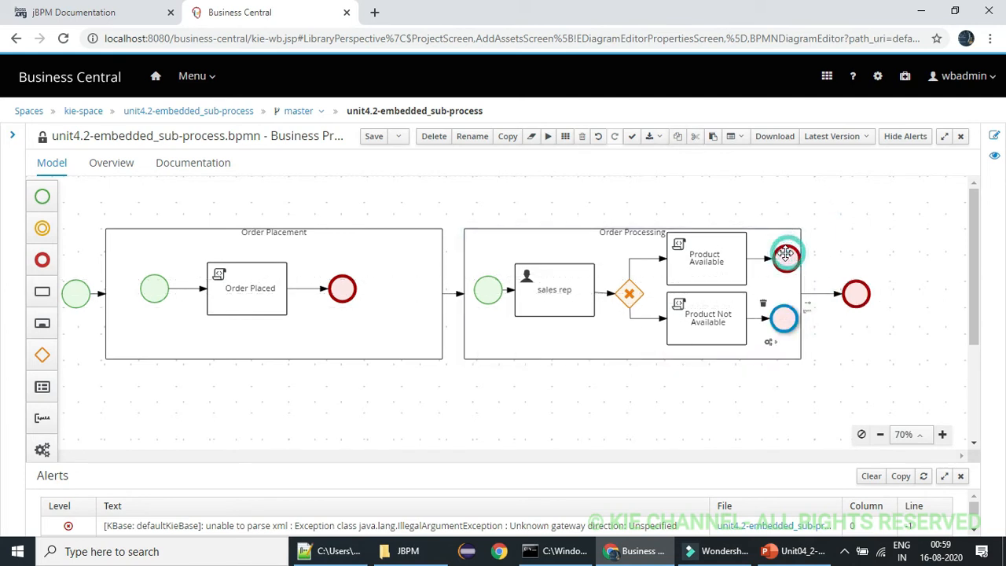
{"action": "left_click", "coordinate": [796, 224]}
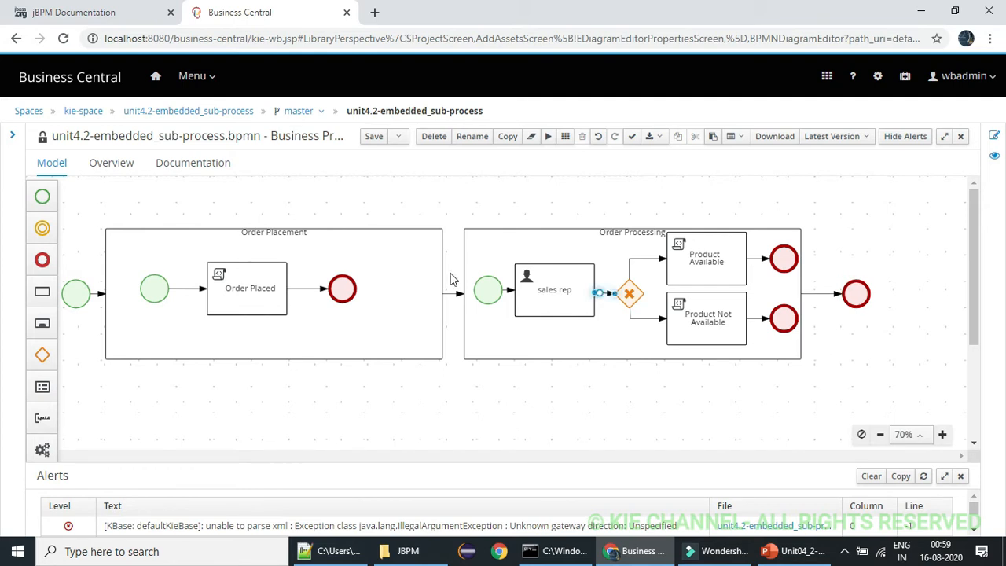
{"action": "left_click", "coordinate": [180, 288]}
{"action": "left_click", "coordinate": [334, 293]}
Open the process properties and add a blank process variable row under Process Data
{"action": "left_click", "coordinate": [385, 193]}
{"action": "left_click", "coordinate": [996, 136]}
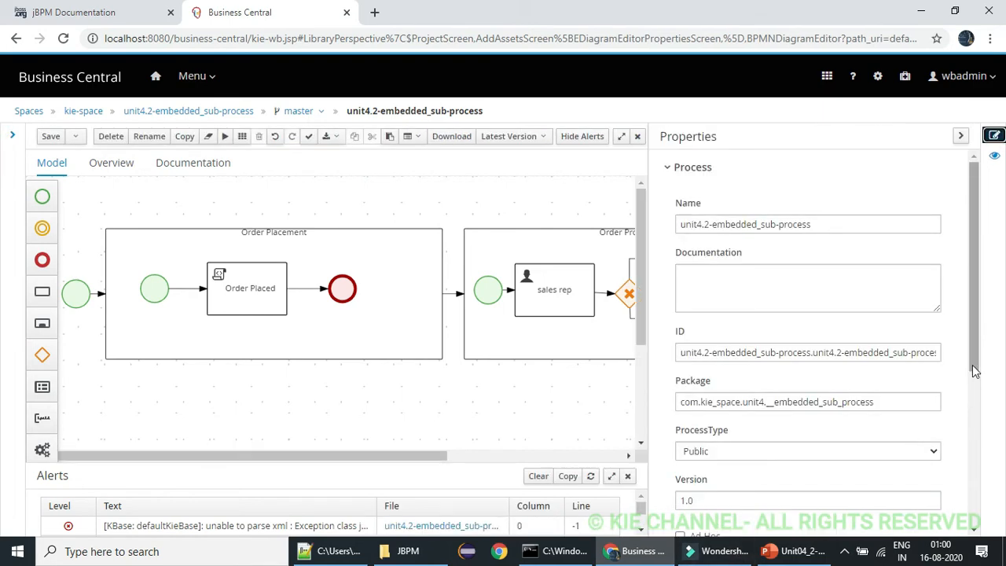
{"action": "left_click_drag", "start_coordinate": [974, 366], "coordinate": [985, 492]}
{"action": "scroll", "coordinate": [983, 491], "scroll_direction": "down", "scroll_amount": 1}
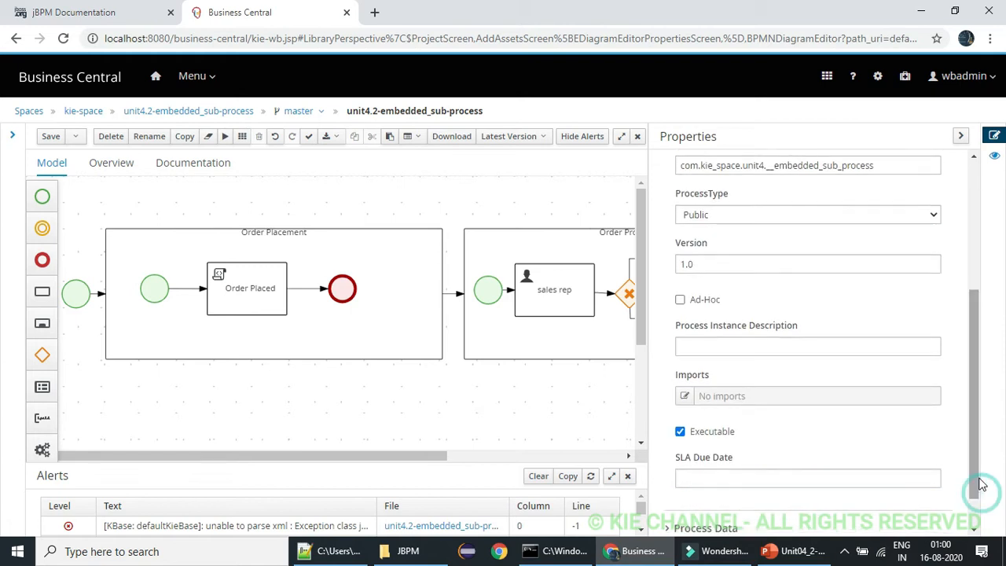
{"action": "scroll", "coordinate": [973, 476], "scroll_direction": "down", "scroll_amount": 1}
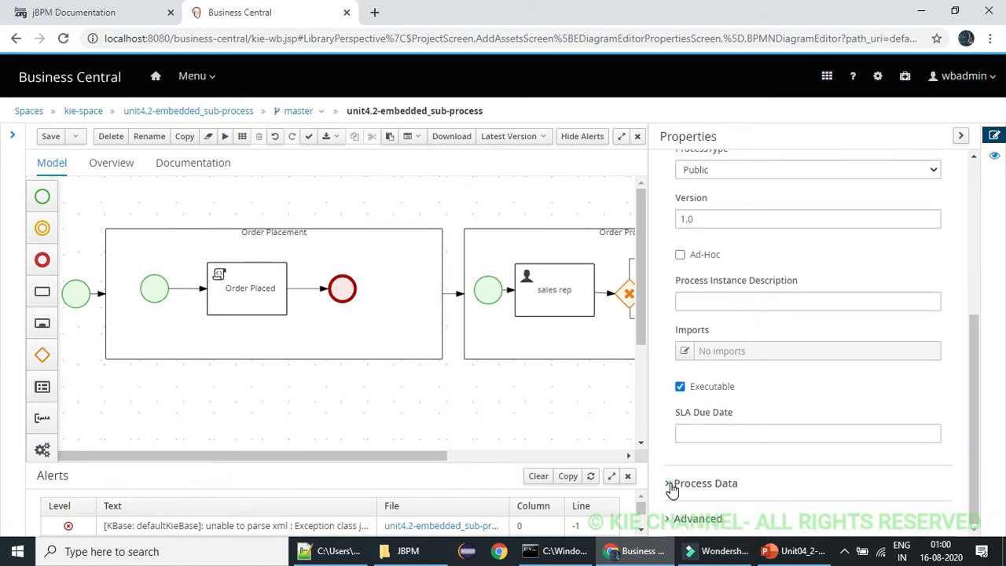
{"action": "left_click", "coordinate": [672, 485]}
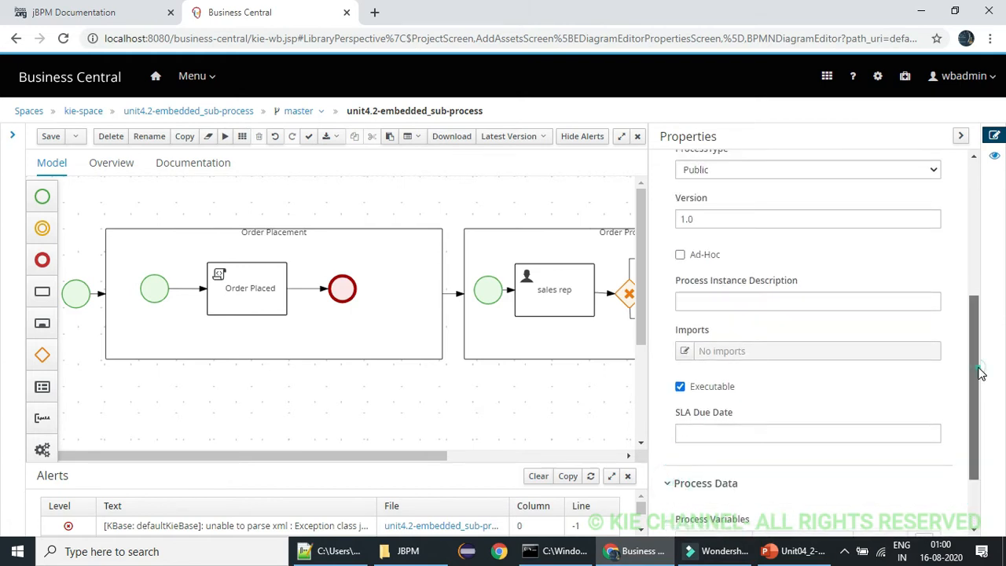
{"action": "scroll", "coordinate": [982, 460], "scroll_direction": "down", "scroll_amount": 2}
{"action": "left_click", "coordinate": [923, 450]}
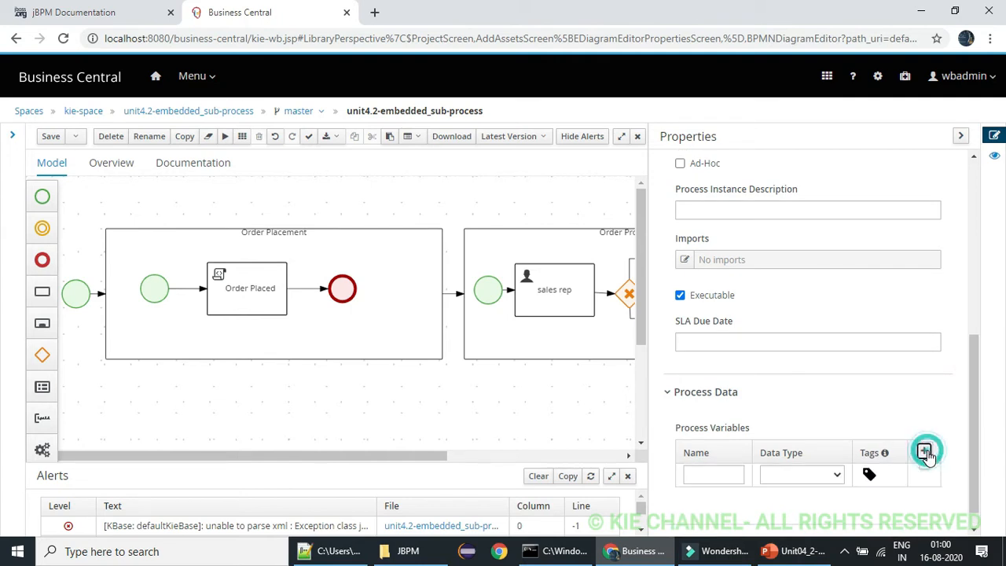
Add a custom variable tag "orderid" to the new process variable
{"action": "left_click_drag", "start_coordinate": [970, 386], "coordinate": [981, 447]}
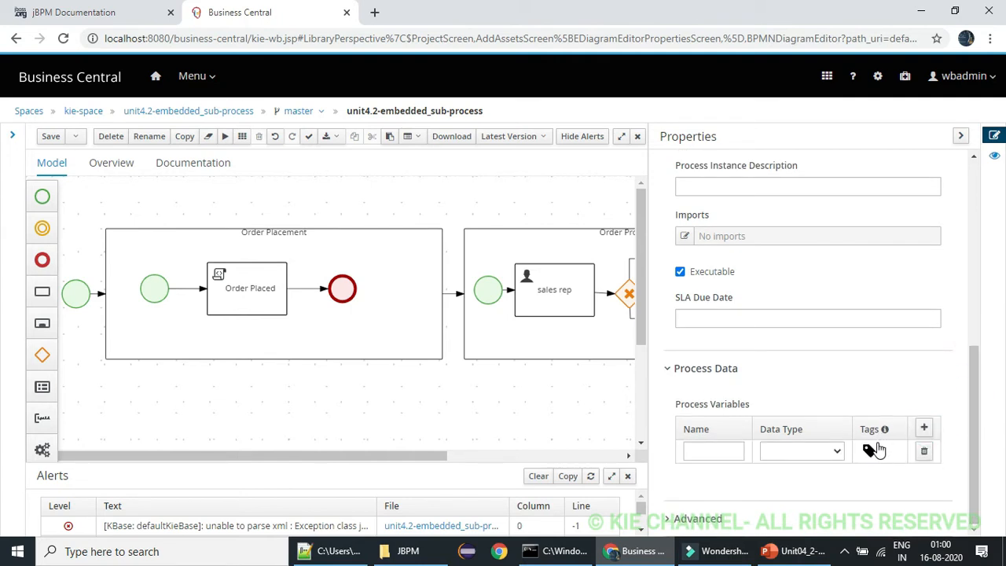
{"action": "left_click", "coordinate": [873, 449]}
{"action": "left_click_drag", "start_coordinate": [974, 394], "coordinate": [983, 488]}
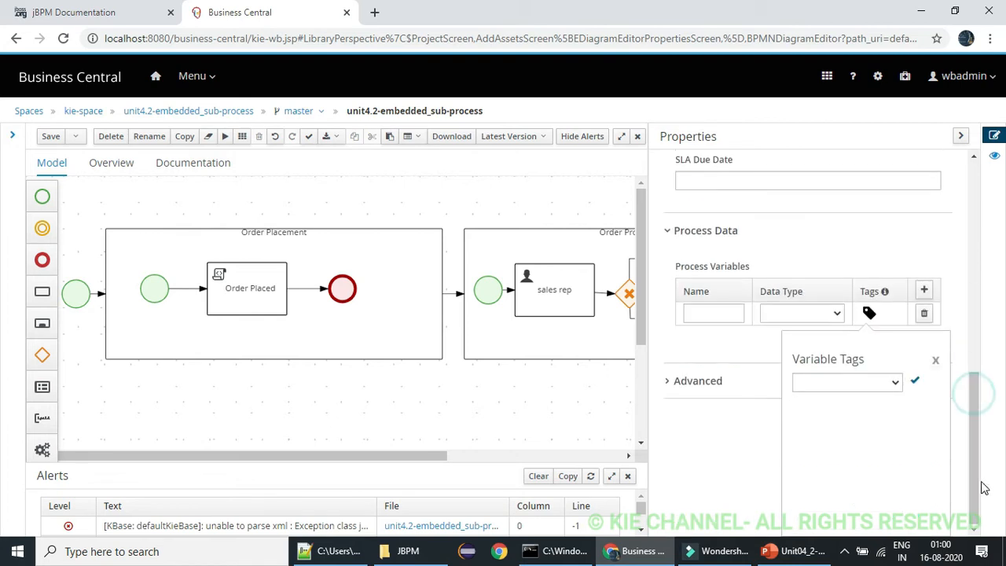
{"action": "left_click", "coordinate": [896, 378]}
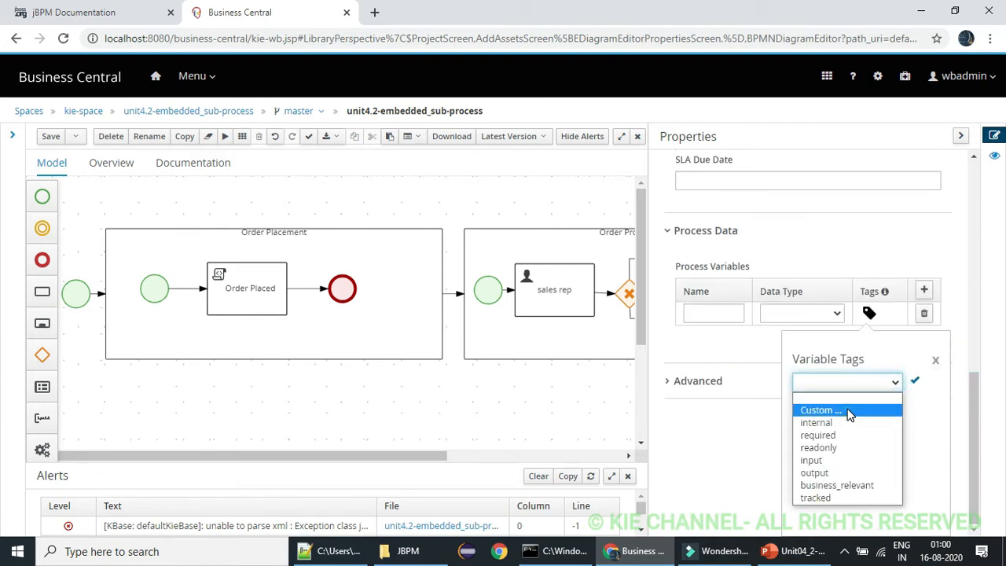
{"action": "type", "text": "orderid"}
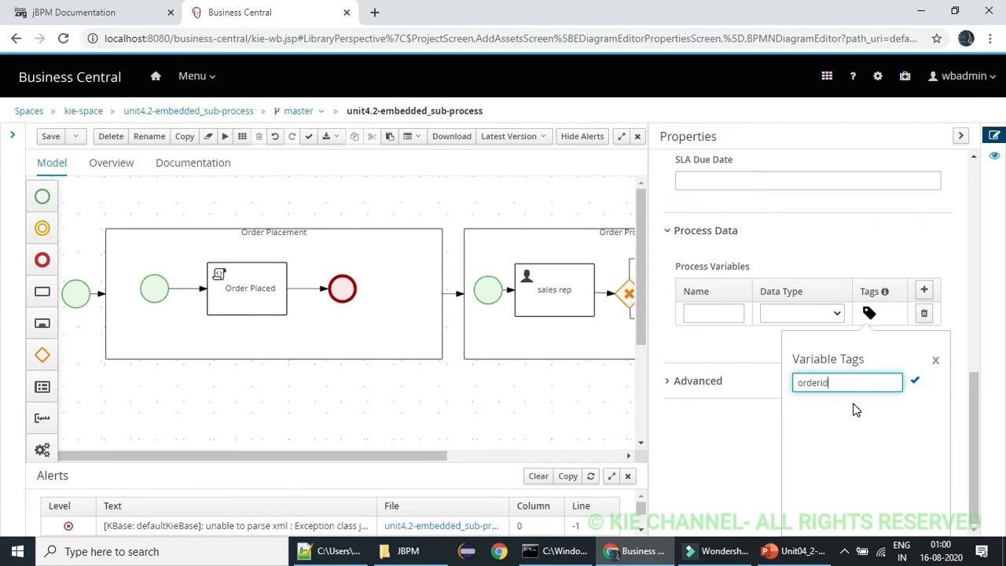
{"action": "key", "text": "ctrl+a"}
{"action": "left_click", "coordinate": [914, 381]}
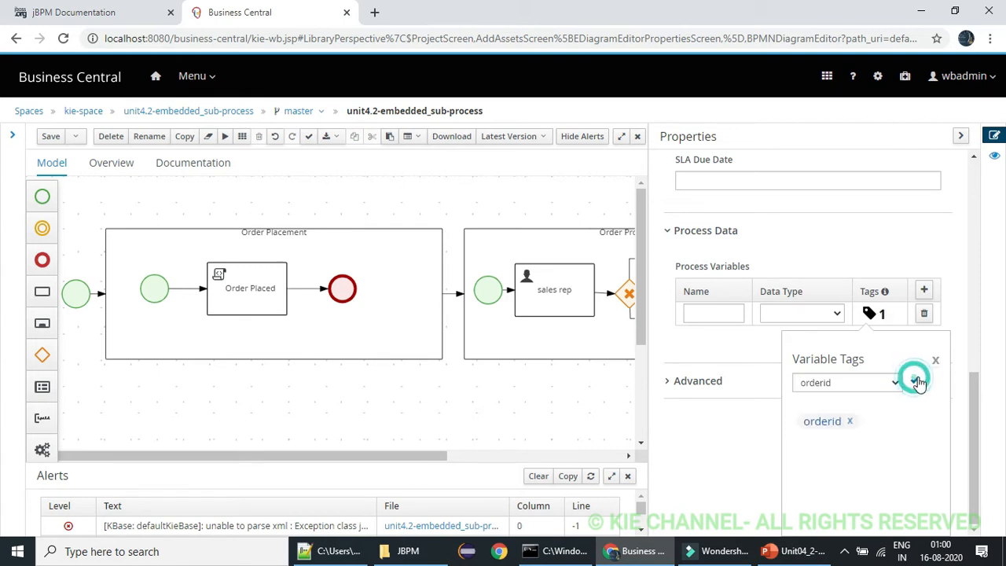
Name the new process variable "orderid" and set its data type to String
{"action": "left_click", "coordinate": [934, 361]}
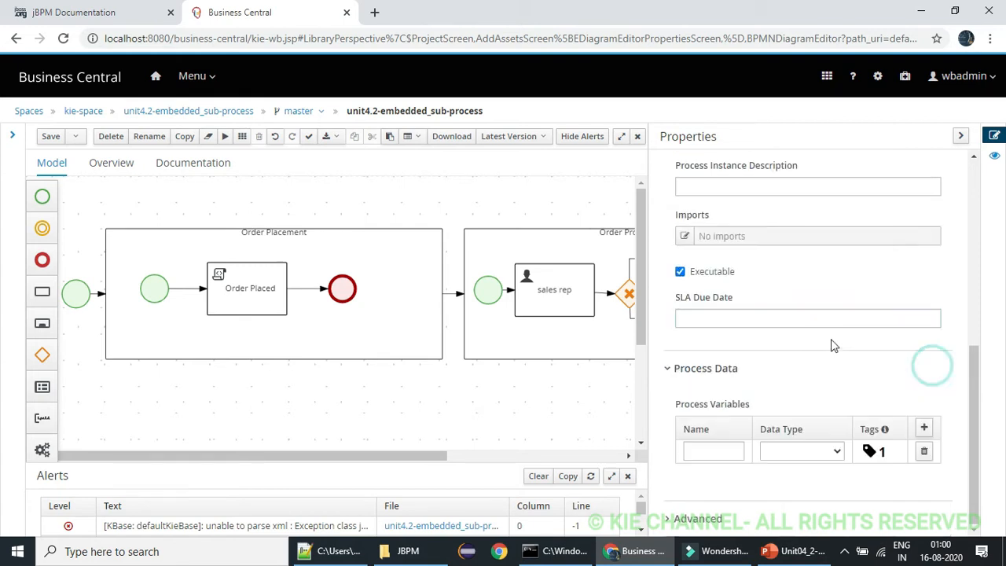
{"action": "left_click", "coordinate": [711, 452]}
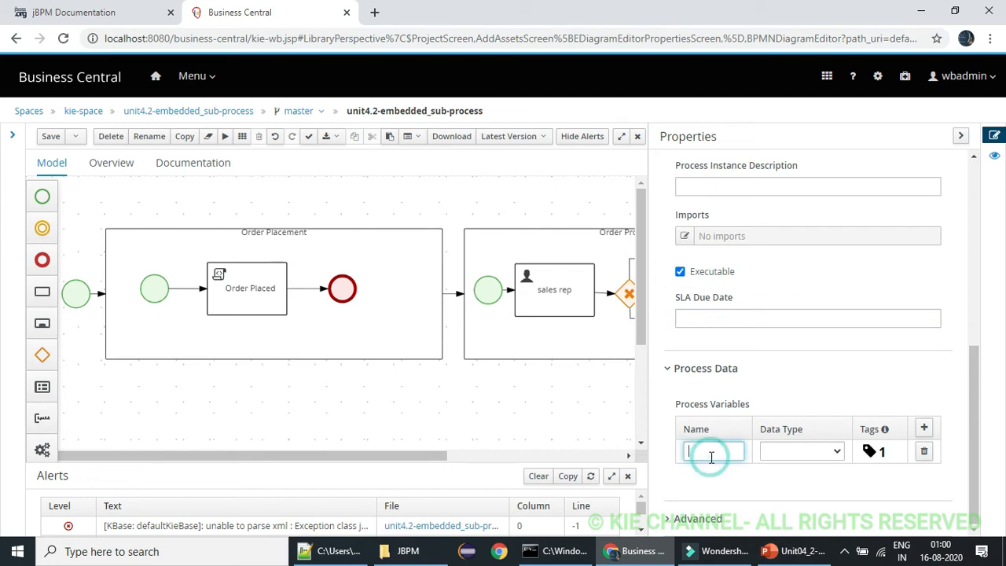
{"action": "left_click", "coordinate": [801, 450]}
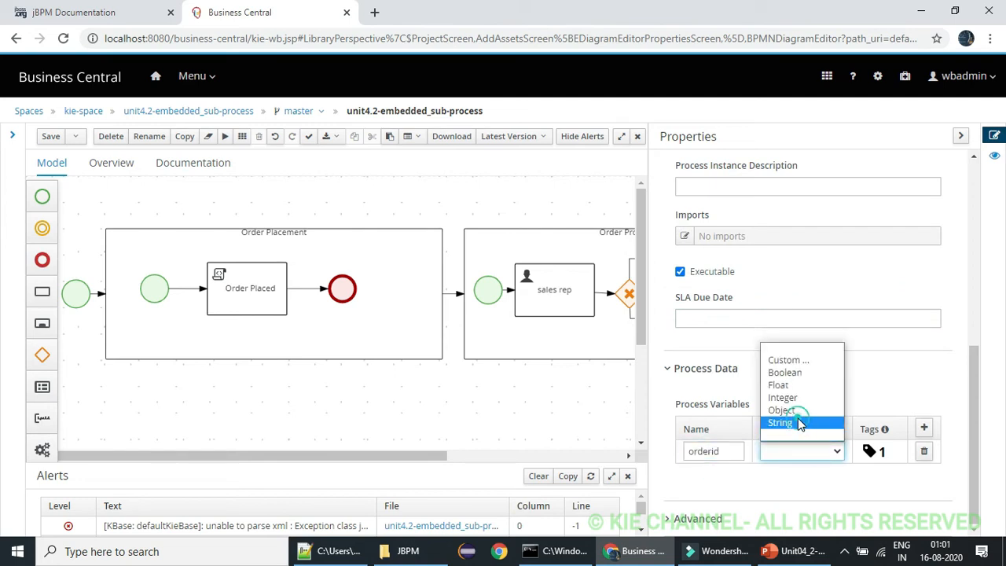
{"action": "left_click", "coordinate": [801, 424]}
{"action": "left_click", "coordinate": [857, 414]}
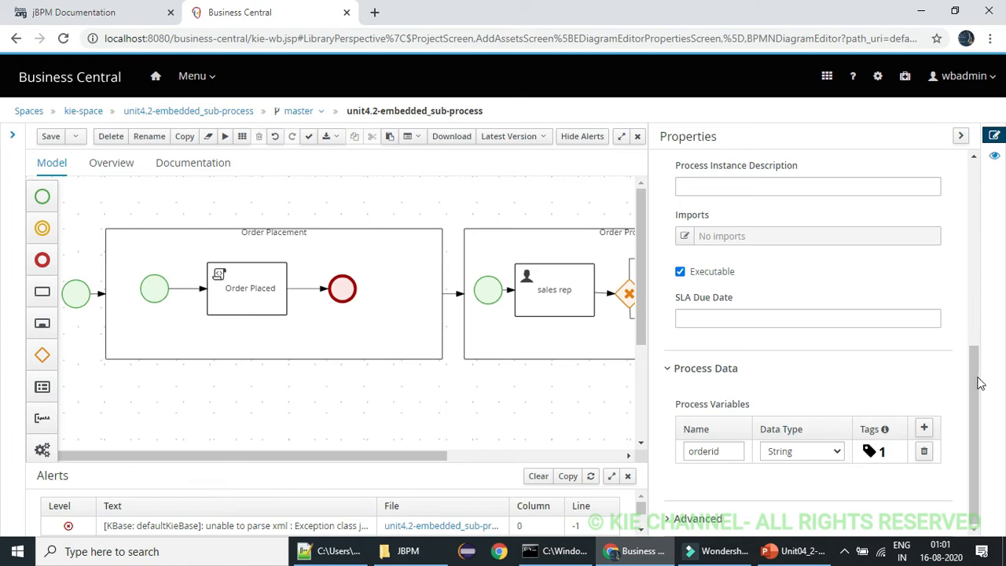
Save the business process and dismiss the error dialog
{"action": "left_click_drag", "start_coordinate": [978, 383], "coordinate": [975, 192]}
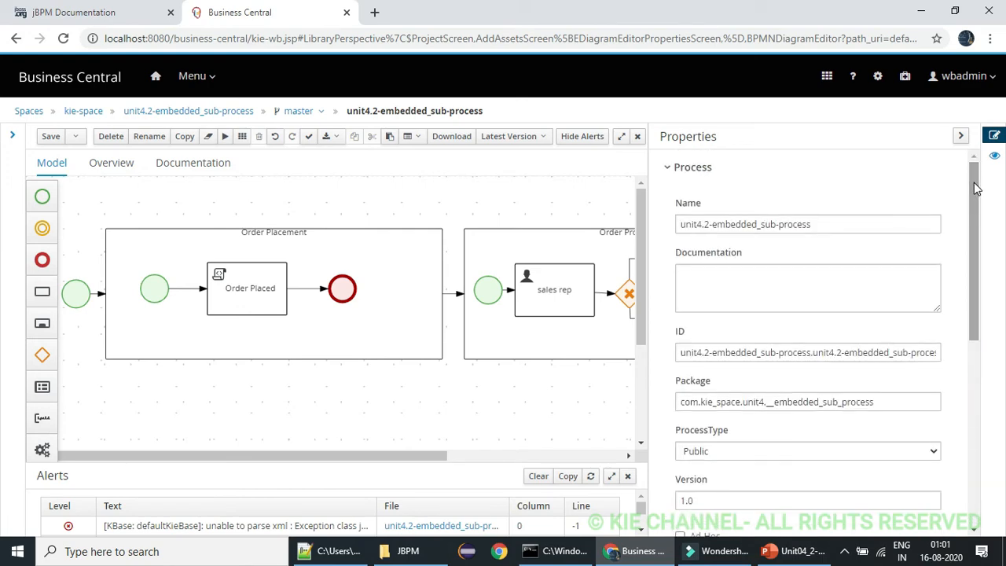
{"action": "left_click", "coordinate": [961, 137]}
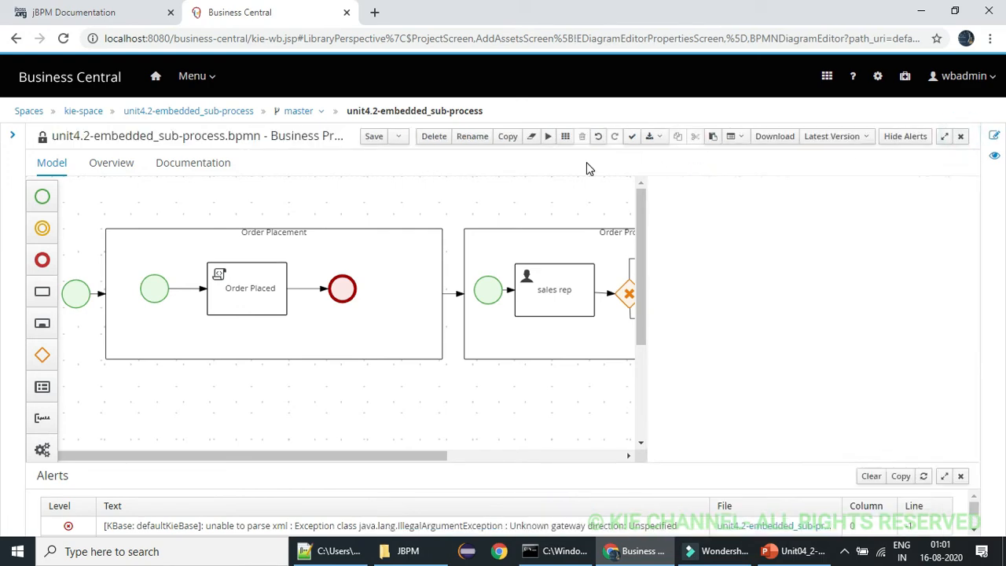
{"action": "left_click", "coordinate": [373, 138]}
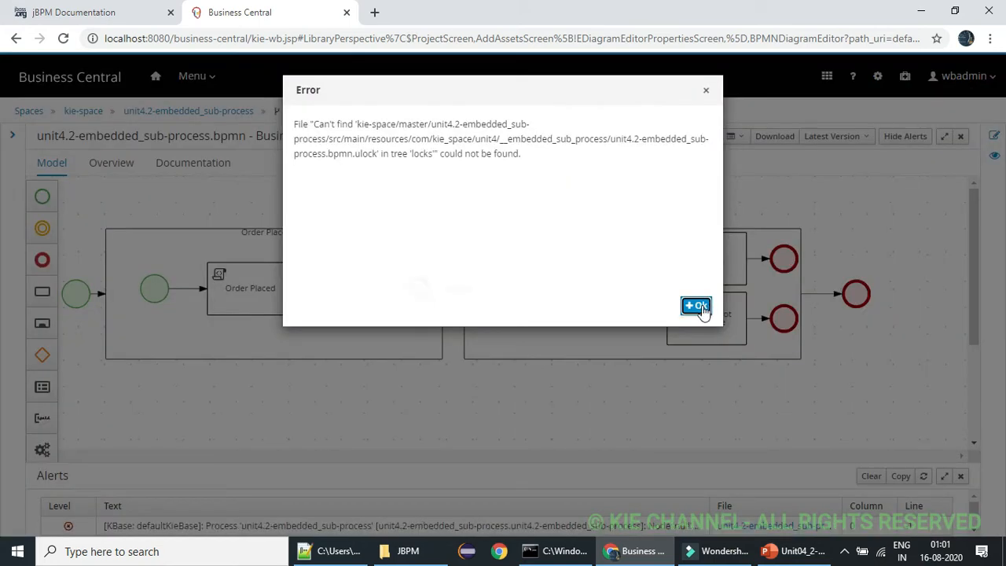
{"action": "left_click", "coordinate": [702, 306]}
{"action": "left_click", "coordinate": [394, 280]}
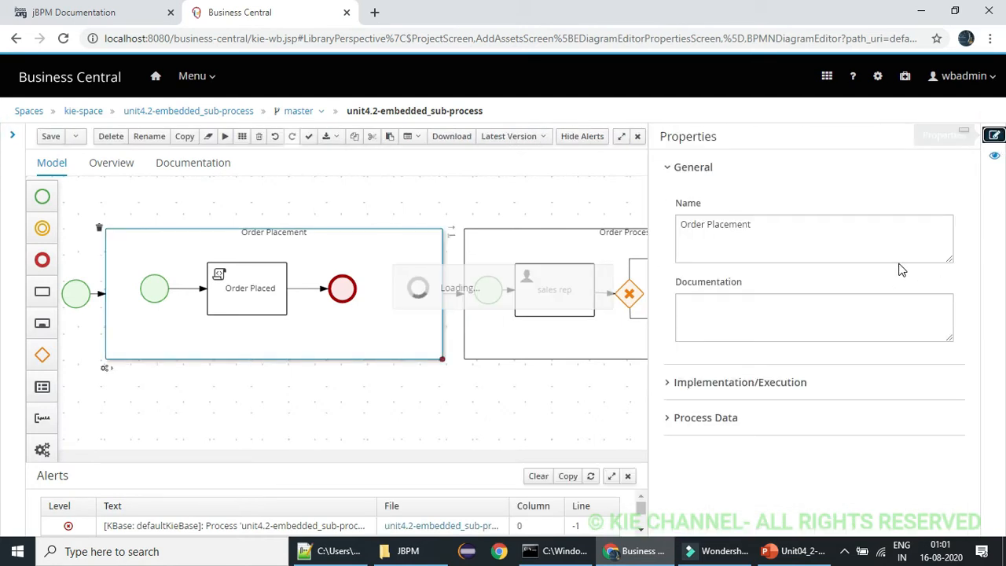
{"action": "left_click", "coordinate": [676, 425]}
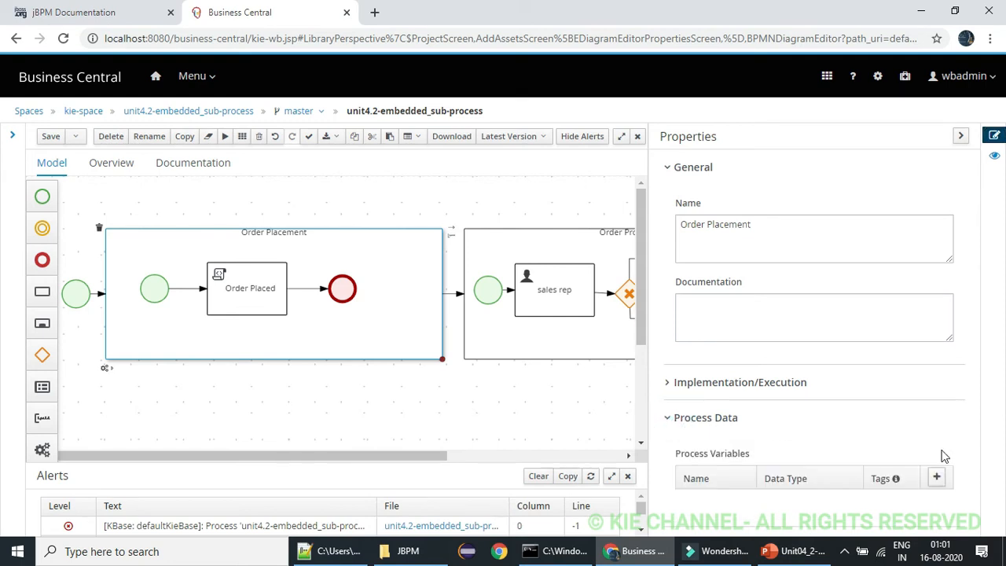
{"action": "left_click", "coordinate": [937, 479]}
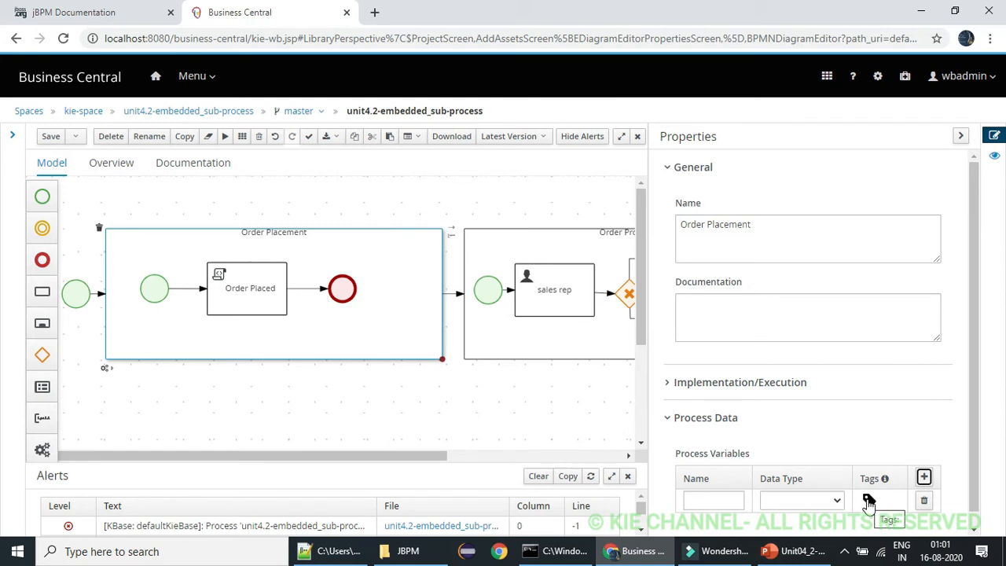
{"action": "left_click", "coordinate": [923, 500]}
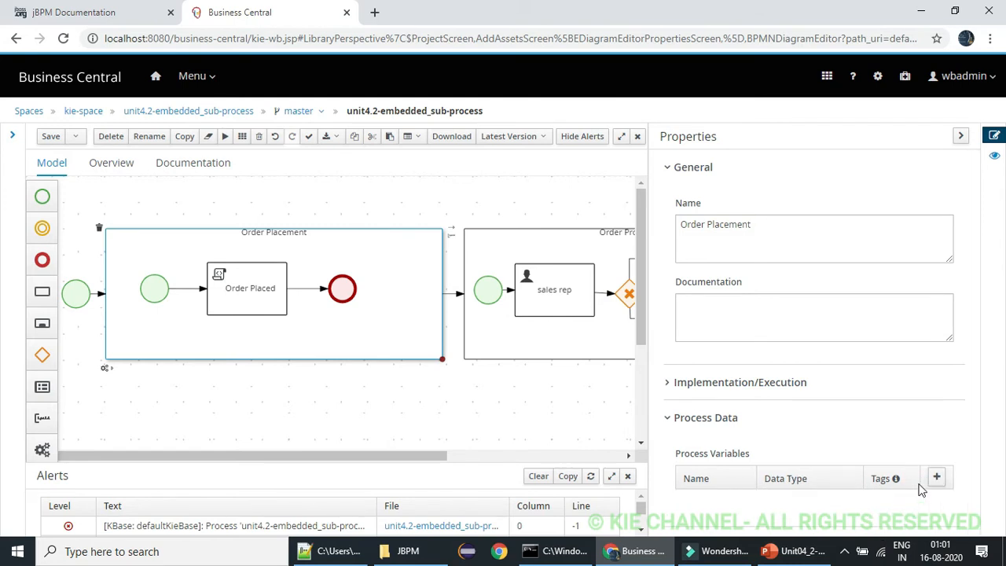
{"action": "left_click", "coordinate": [674, 424]}
Set the Order Placed task's Java script to System.out.println("order id is:::"+orderid);
{"action": "left_click", "coordinate": [242, 300]}
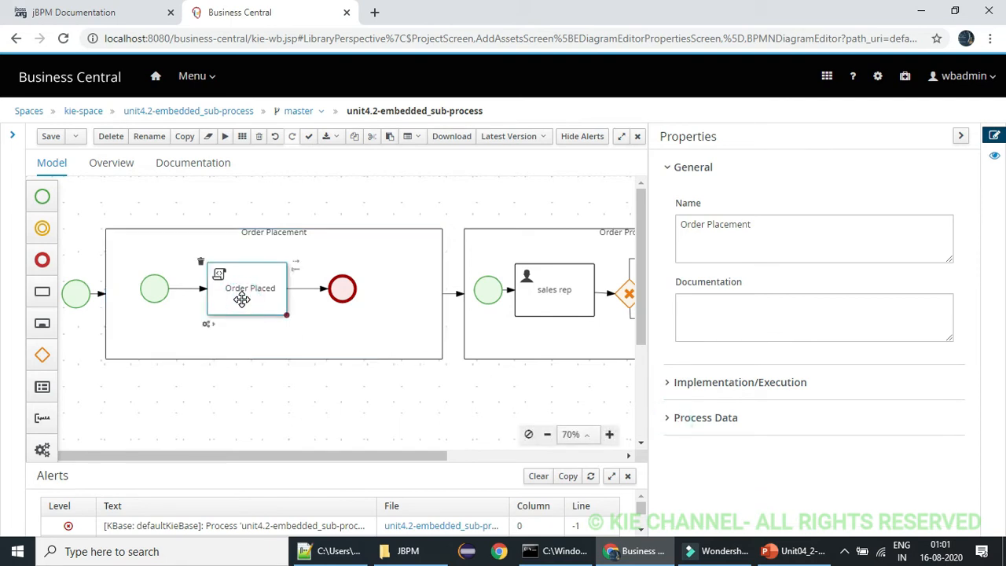
{"action": "left_click", "coordinate": [672, 387]}
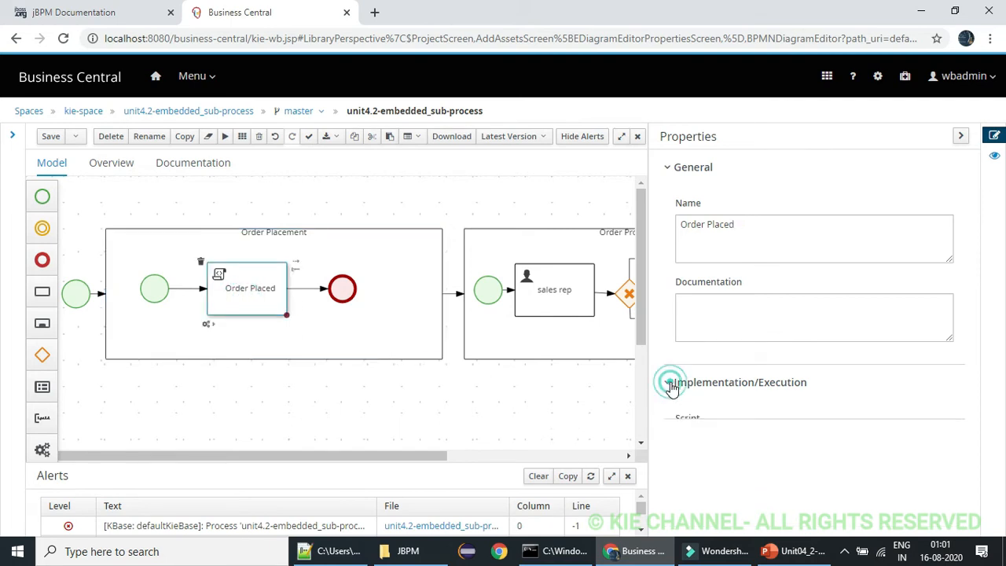
{"action": "left_click", "coordinate": [771, 446]}
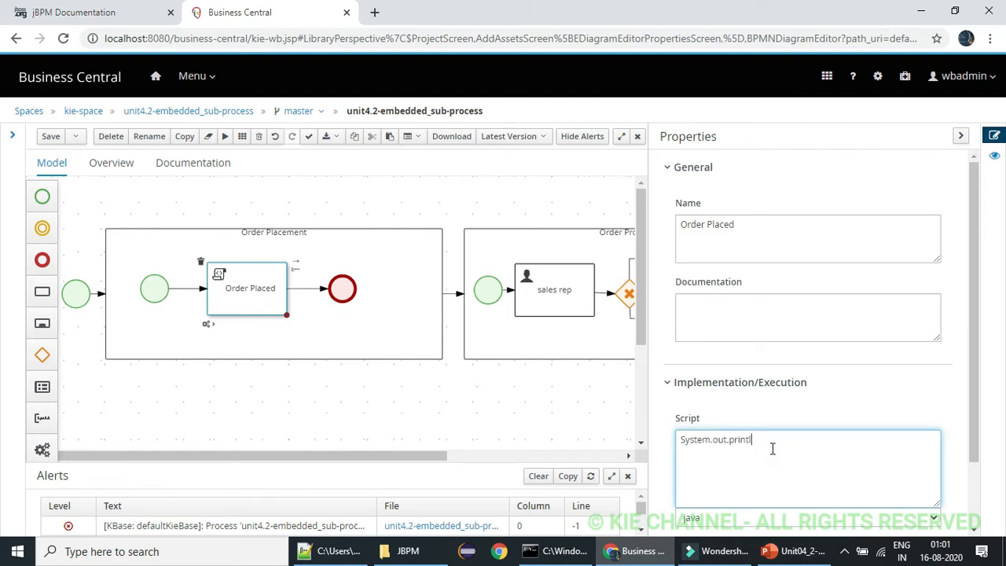
{"action": "type", "text": "()"}
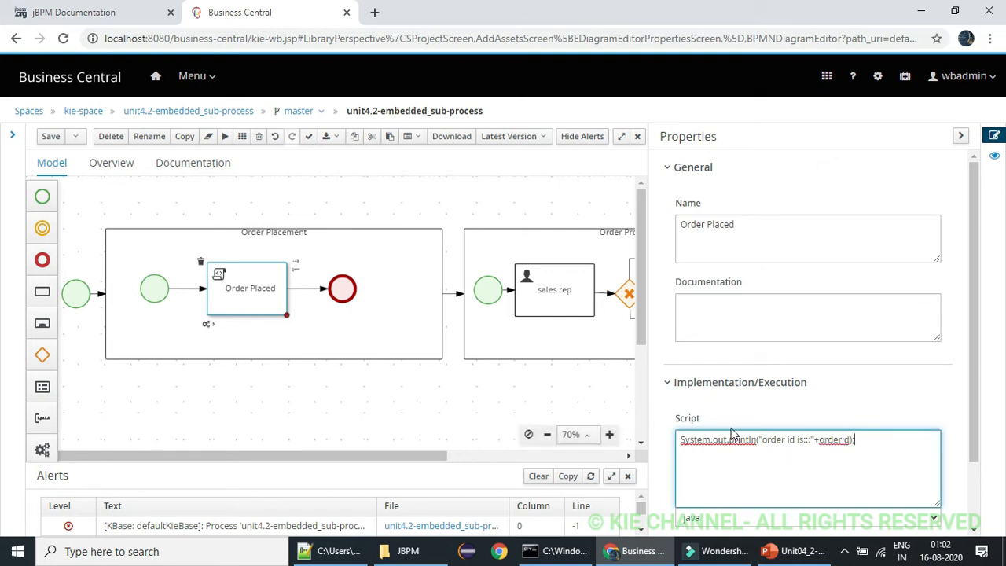
{"action": "left_click", "coordinate": [598, 385]}
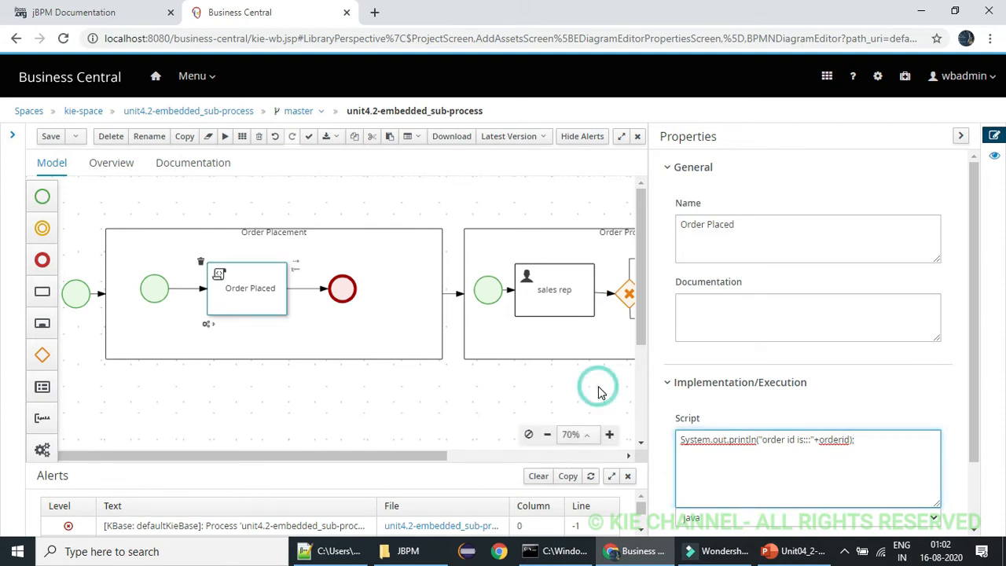
{"action": "left_click", "coordinate": [960, 136]}
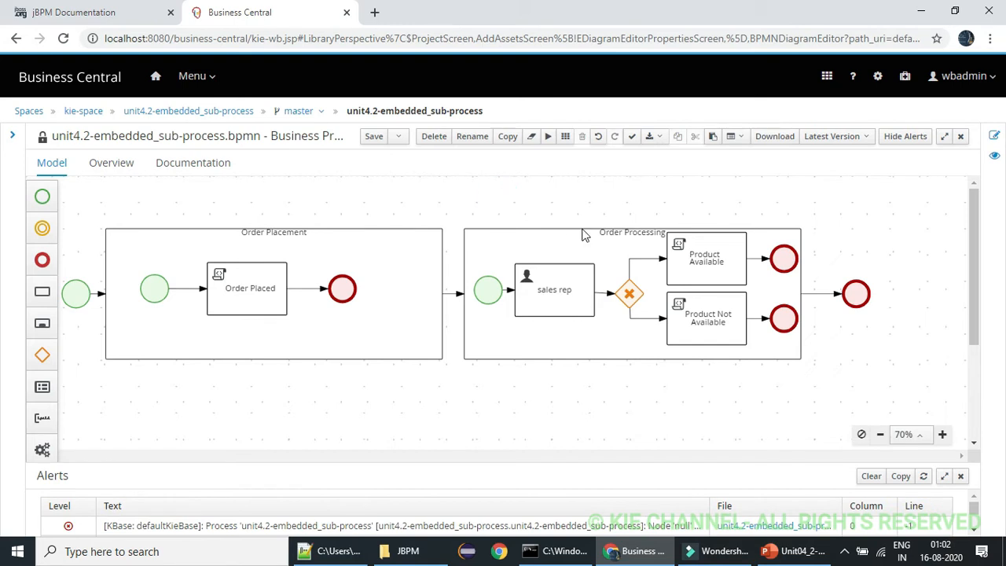
Add a blank process variable row to the Order Processing sub-process's Process Data
{"action": "left_click", "coordinate": [746, 234]}
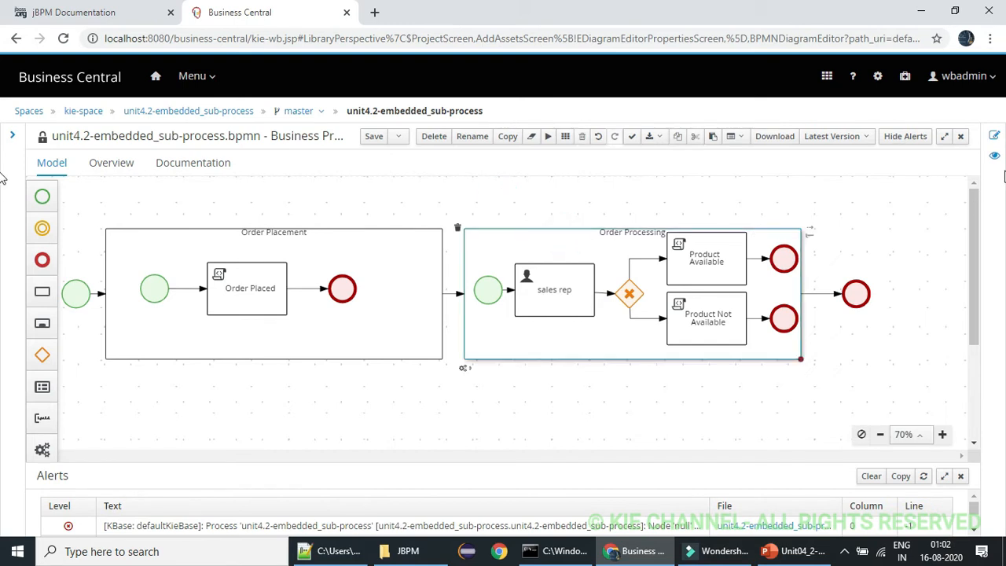
{"action": "left_click", "coordinate": [994, 135]}
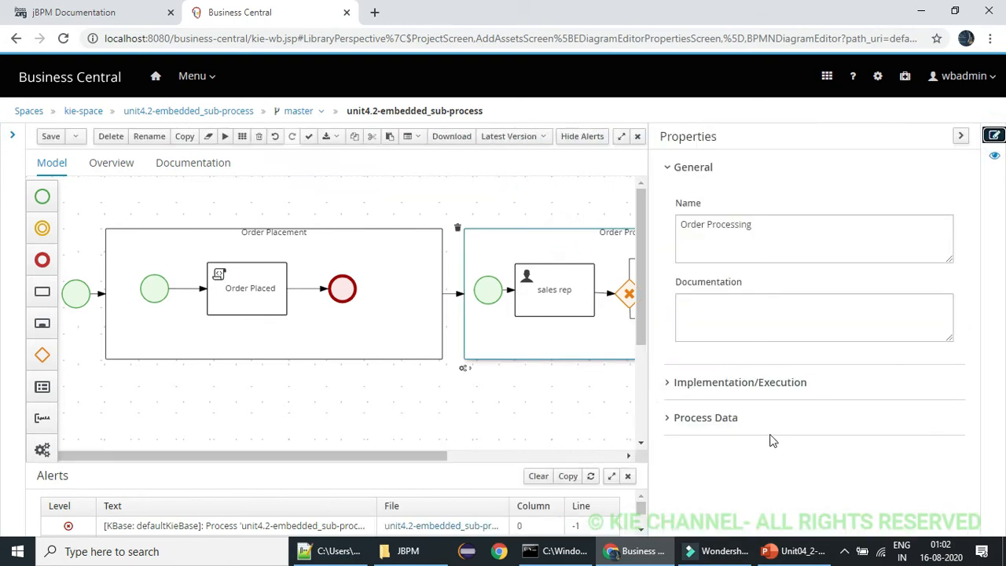
{"action": "left_click", "coordinate": [670, 419]}
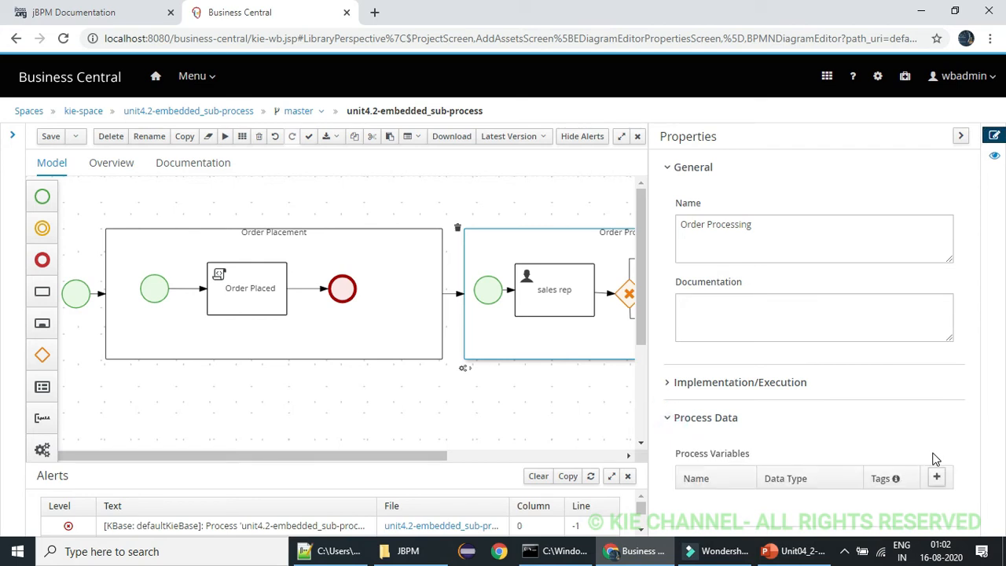
{"action": "left_click", "coordinate": [936, 477]}
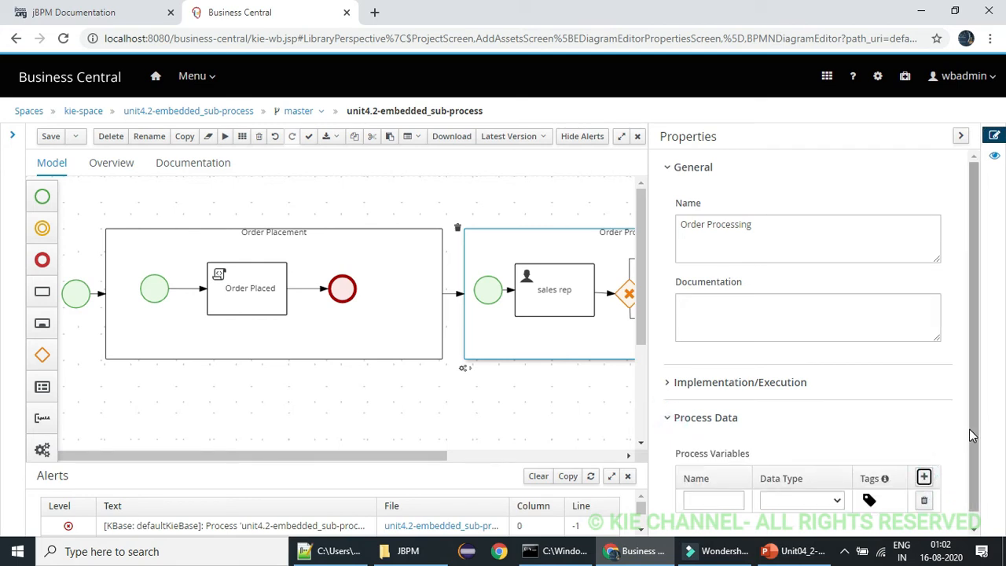
Add a custom variable tag "salesflag" to the new Order Processing variable and copy the tag text
{"action": "scroll", "coordinate": [972, 428], "scroll_direction": "down", "scroll_amount": 1}
{"action": "left_click", "coordinate": [868, 487]}
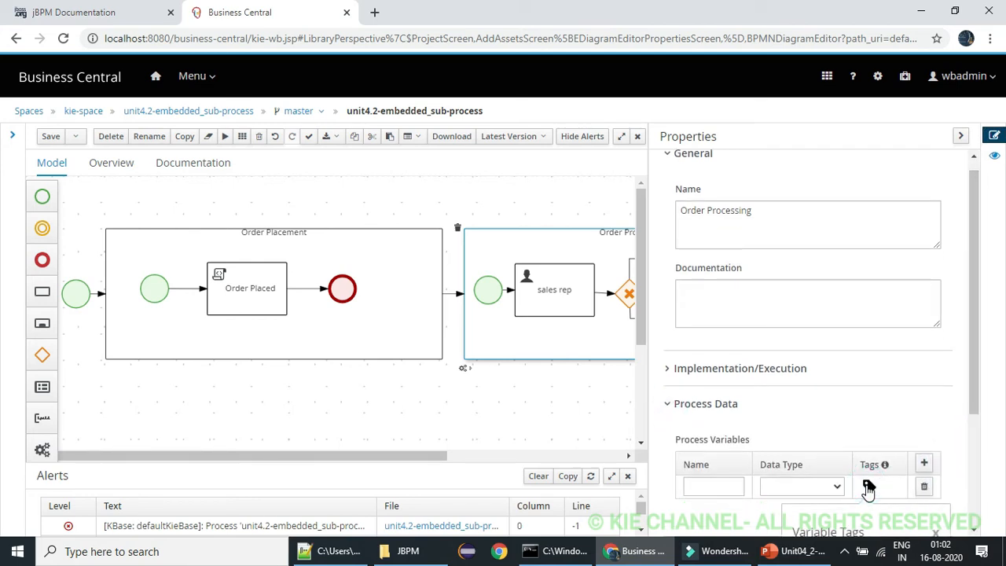
{"action": "left_click_drag", "start_coordinate": [974, 343], "coordinate": [976, 414]}
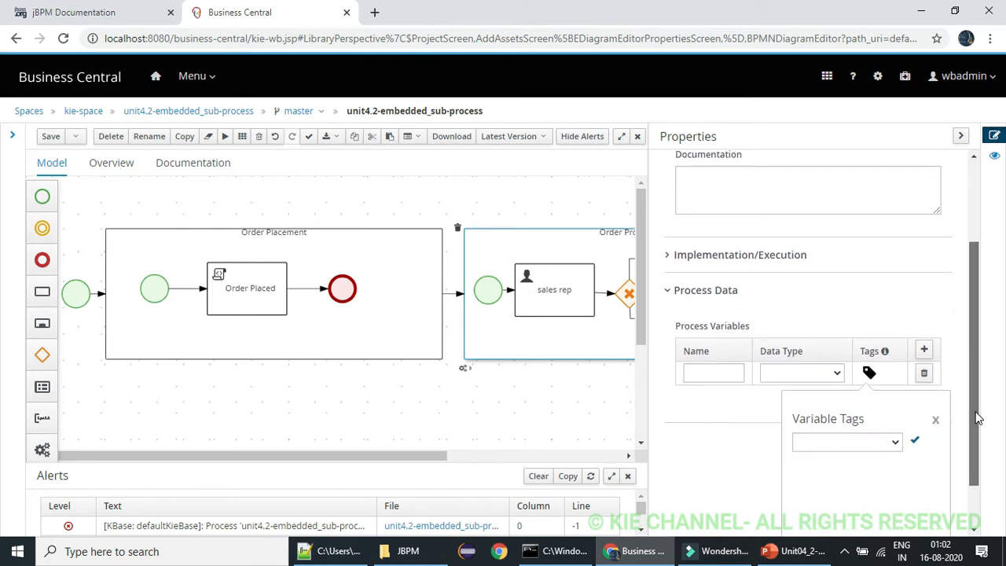
{"action": "left_click", "coordinate": [893, 442]}
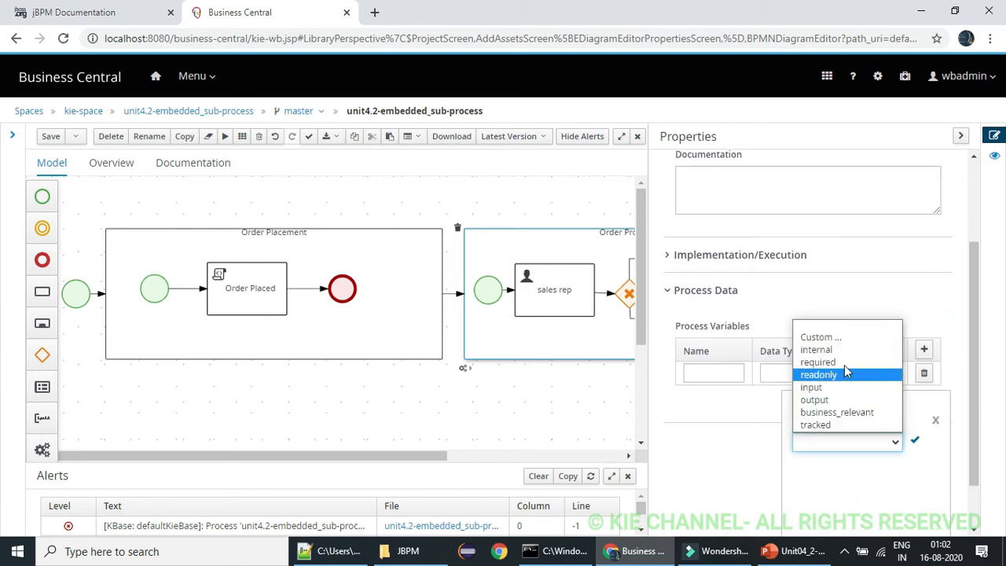
{"action": "left_click", "coordinate": [833, 337]}
{"action": "type", "text": "salesflag"}
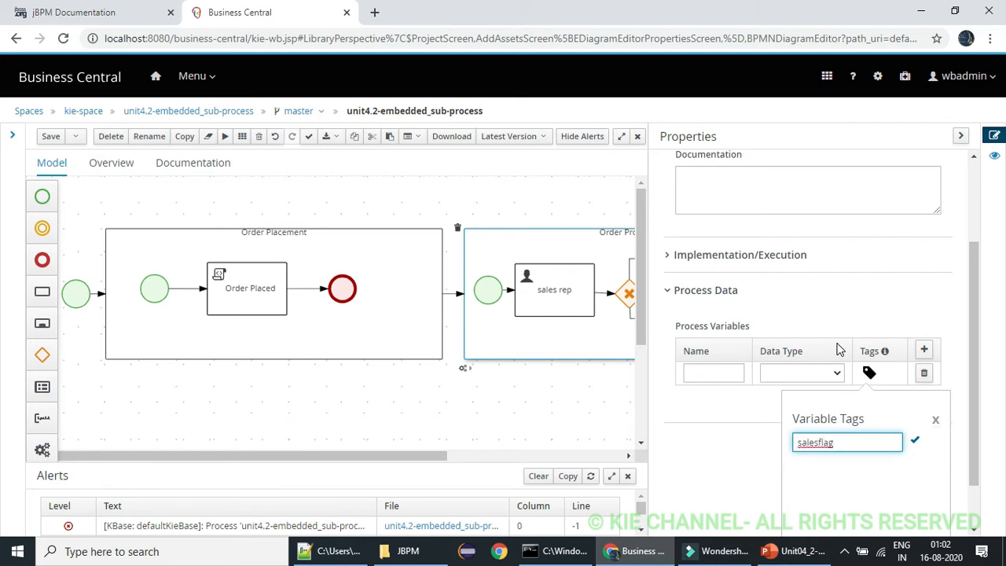
{"action": "key", "text": "ctrl+a"}
{"action": "key", "text": "ctrl+c"}
{"action": "left_click", "coordinate": [915, 440]}
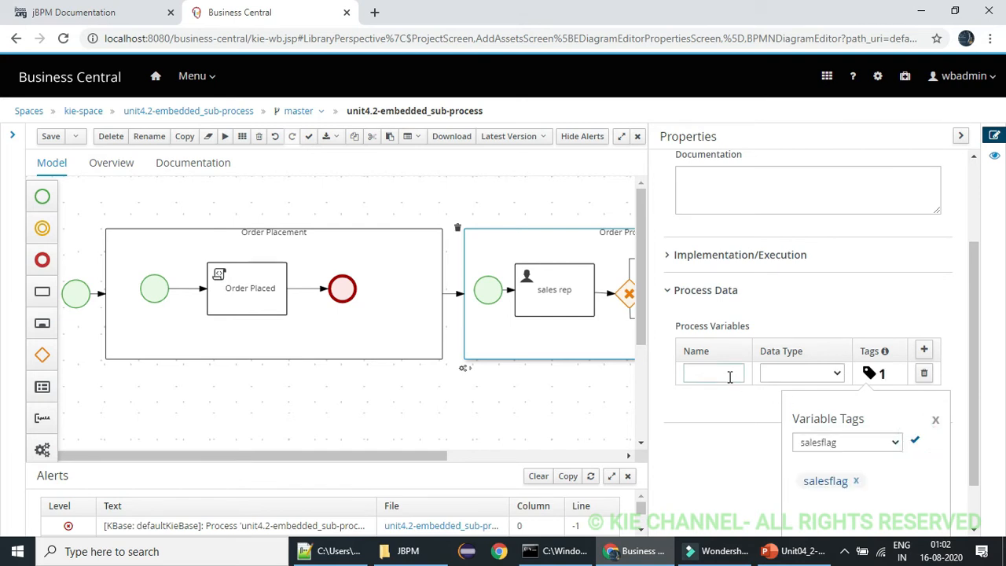
Name the Order Processing variable "salesflag" using the copied text and set its data type to Boolean
{"action": "left_click", "coordinate": [730, 377]}
{"action": "key", "text": "ctrl+v"}
{"action": "left_click", "coordinate": [832, 376]}
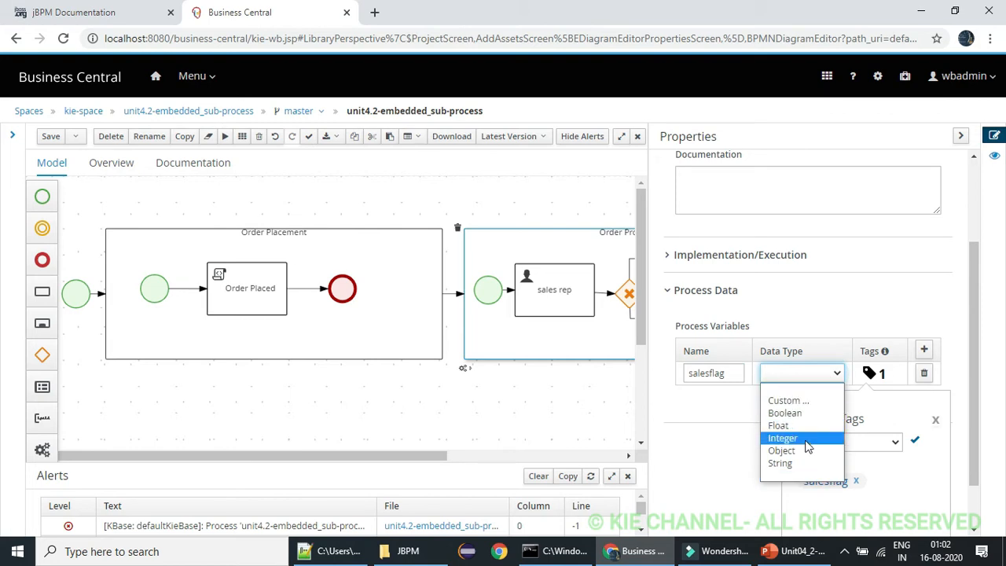
{"action": "left_click", "coordinate": [794, 415]}
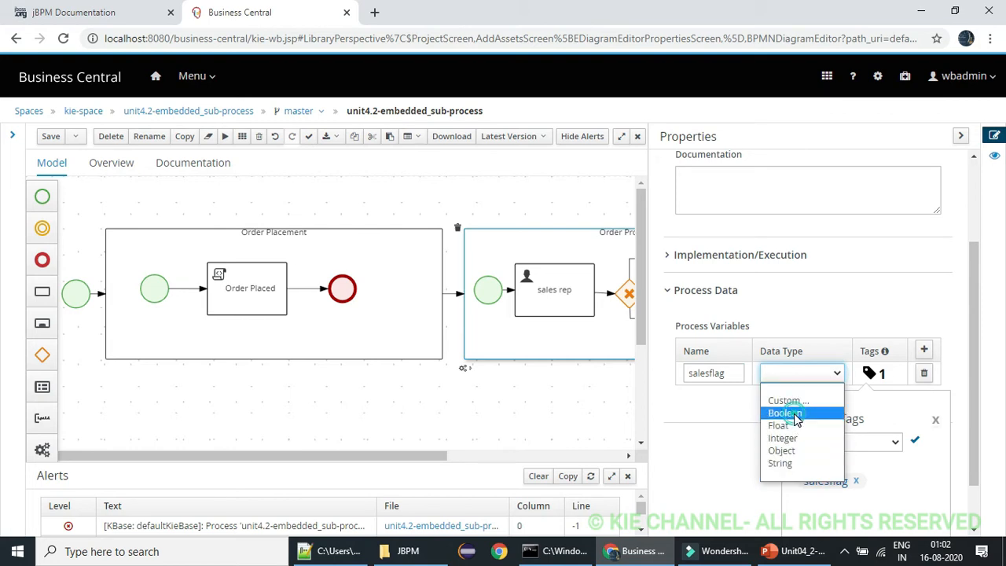
{"action": "left_click", "coordinate": [916, 442]}
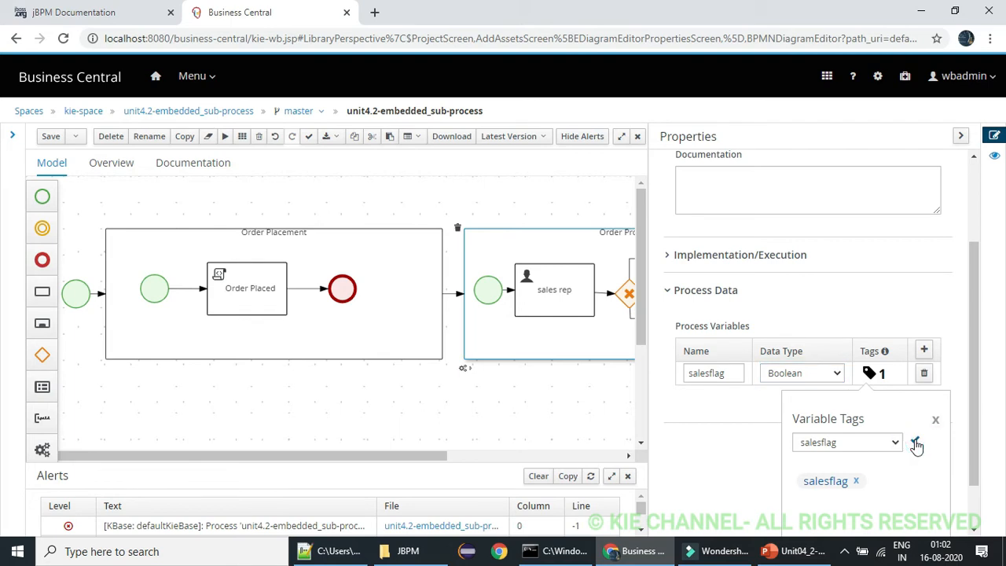
{"action": "left_click", "coordinate": [934, 420]}
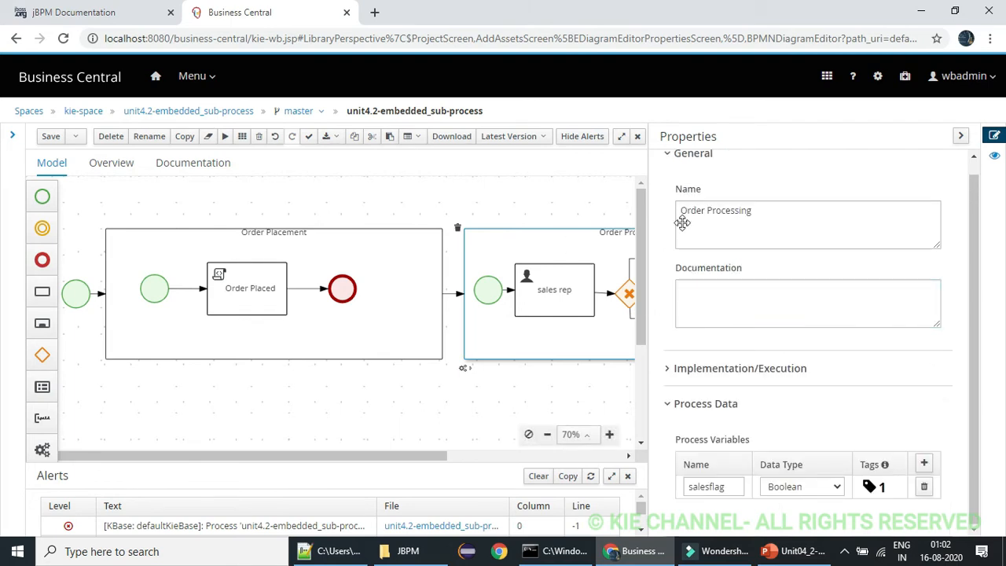
{"action": "left_click", "coordinate": [962, 136]}
Review the variables defined at process level under Process Data
{"action": "left_click", "coordinate": [611, 217]}
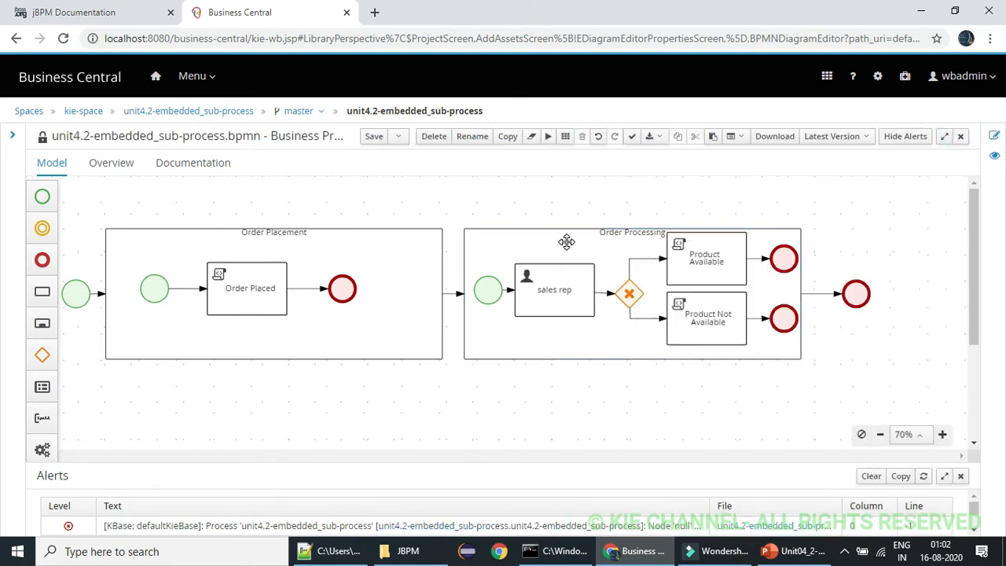
{"action": "left_click", "coordinate": [565, 241]}
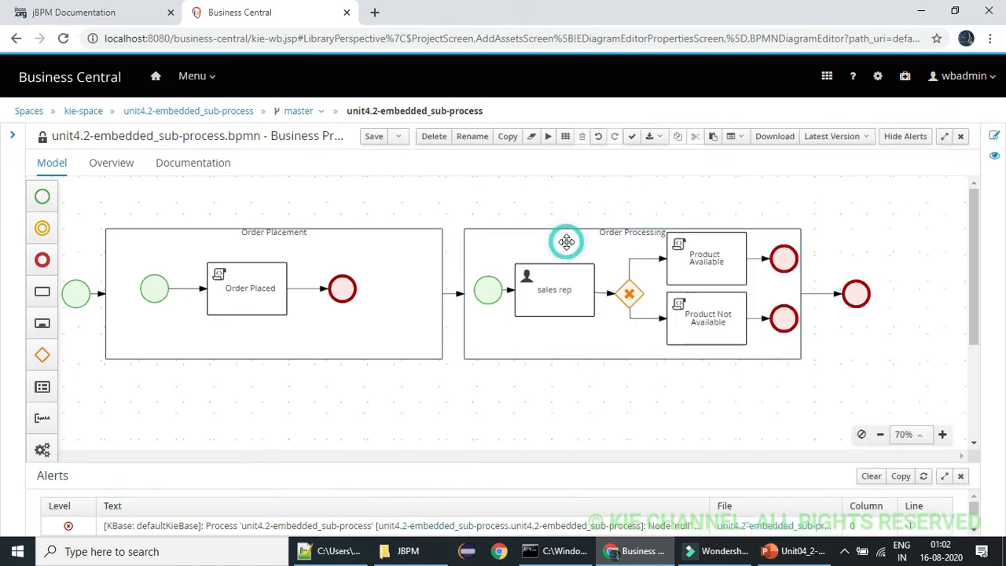
{"action": "left_click", "coordinate": [848, 219]}
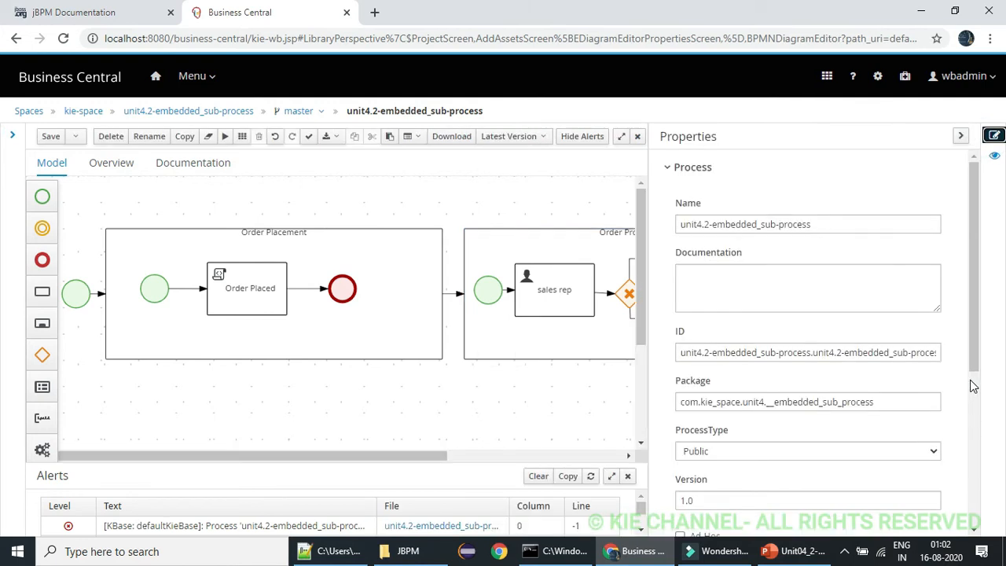
{"action": "scroll", "coordinate": [973, 386], "scroll_direction": "down", "scroll_amount": 4}
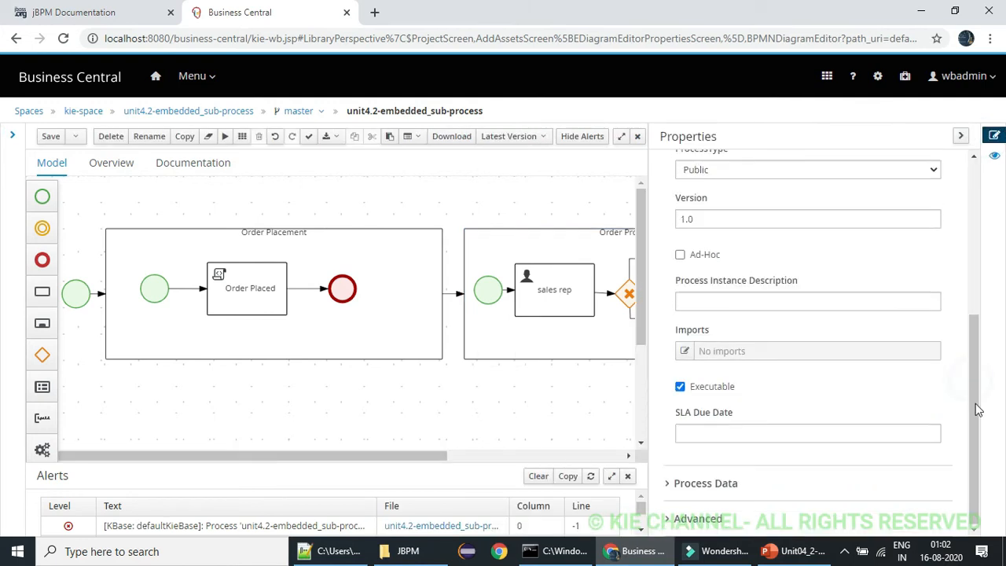
{"action": "left_click", "coordinate": [671, 483]}
{"action": "left_click_drag", "start_coordinate": [973, 354], "coordinate": [973, 405]}
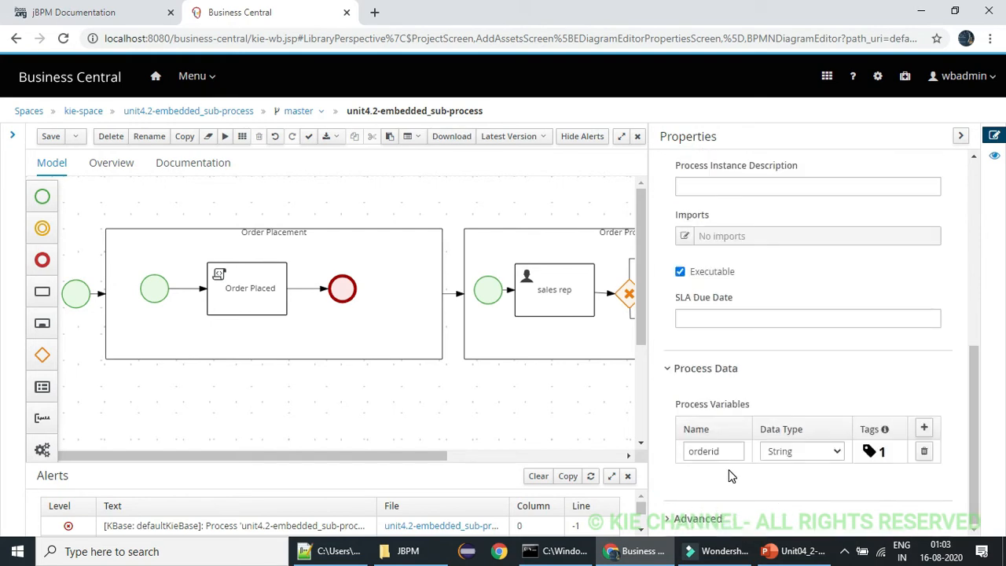
Review the process variables defined in the Order Processing sub-process's Process Data
{"action": "left_click", "coordinate": [961, 136]}
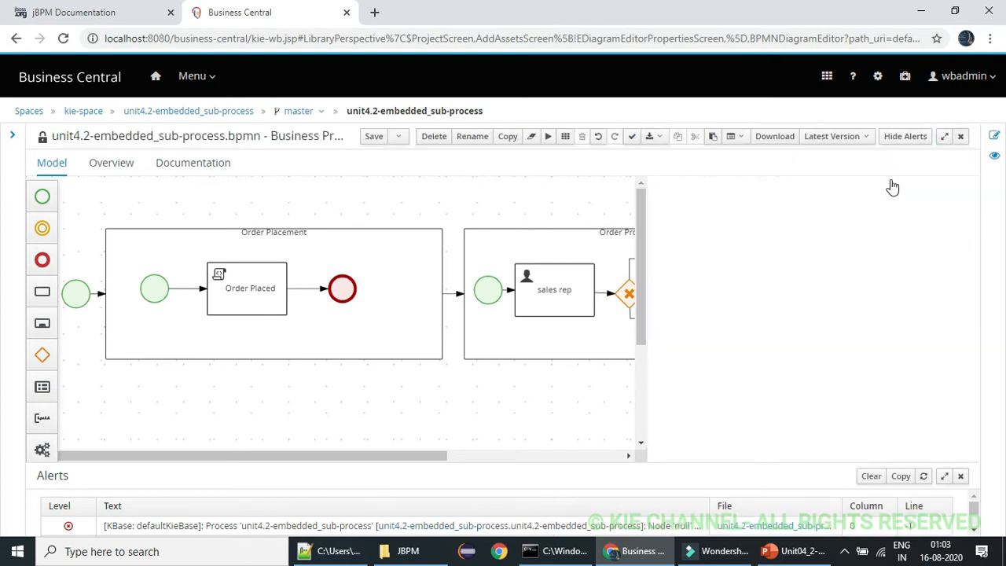
{"action": "left_click", "coordinate": [562, 243]}
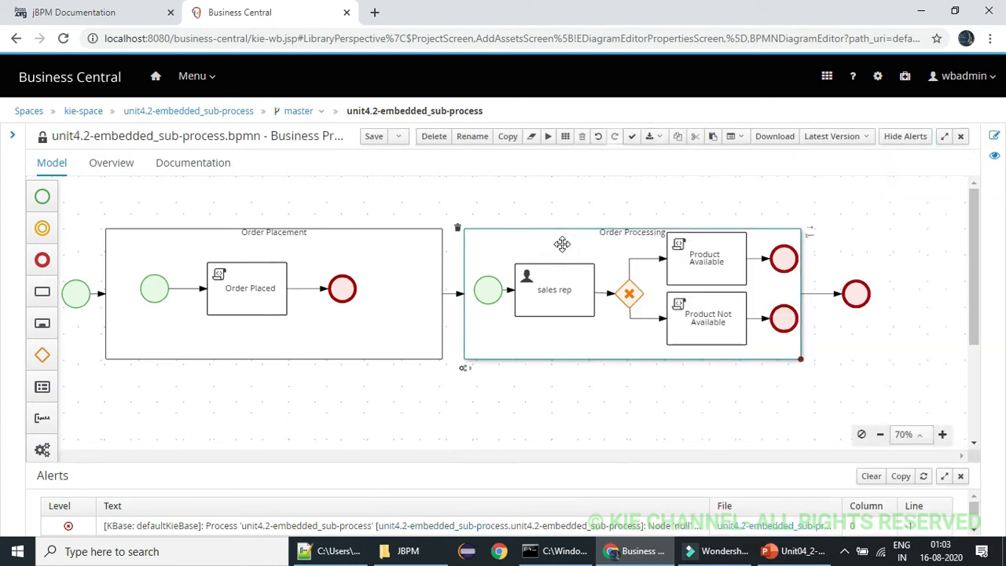
{"action": "left_click", "coordinate": [994, 136]}
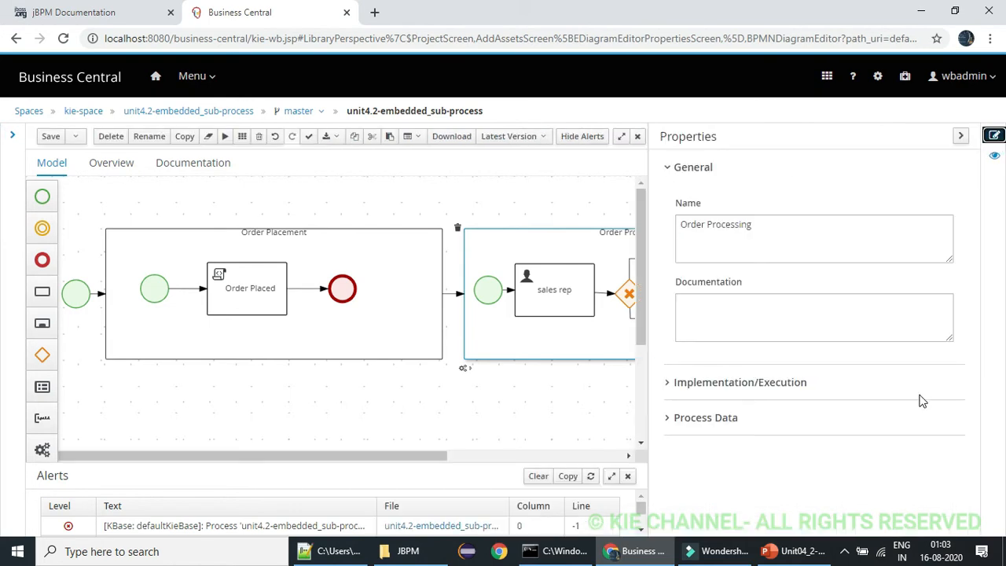
{"action": "left_click", "coordinate": [672, 419]}
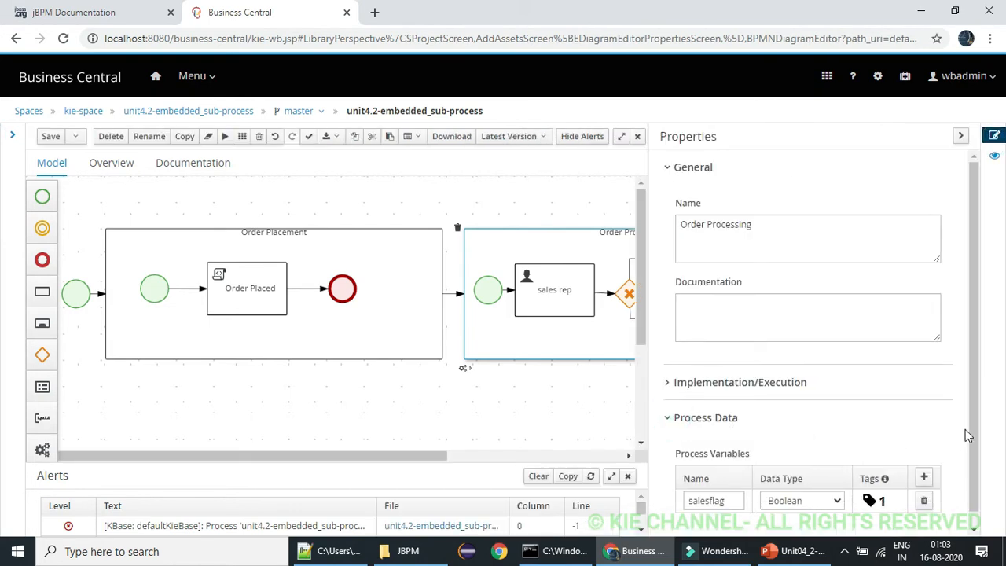
{"action": "left_click_drag", "start_coordinate": [975, 423], "coordinate": [979, 480]}
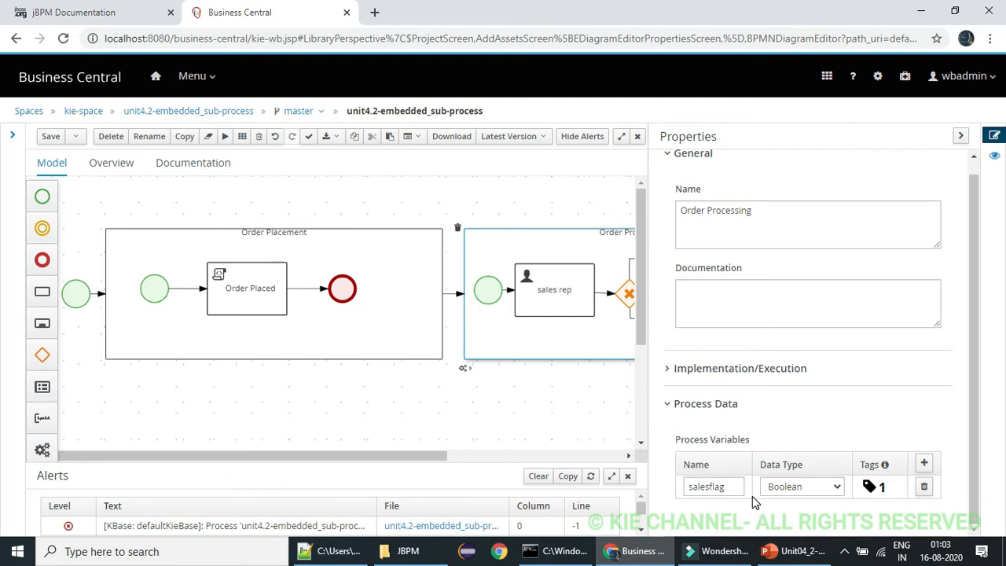
{"action": "left_click", "coordinate": [961, 136]}
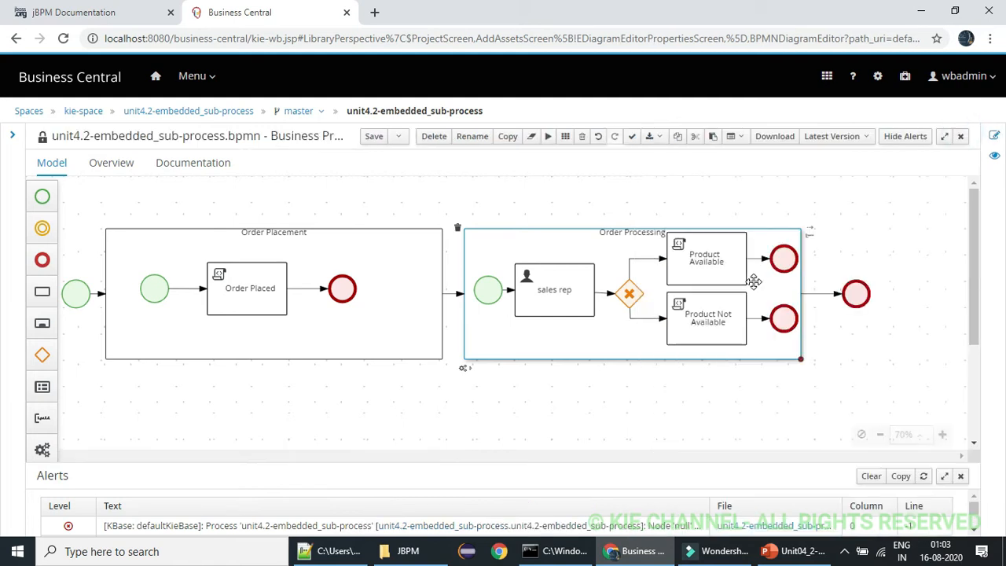
Add wbadmin as an actor of the sales rep user task
{"action": "left_click", "coordinate": [569, 284]}
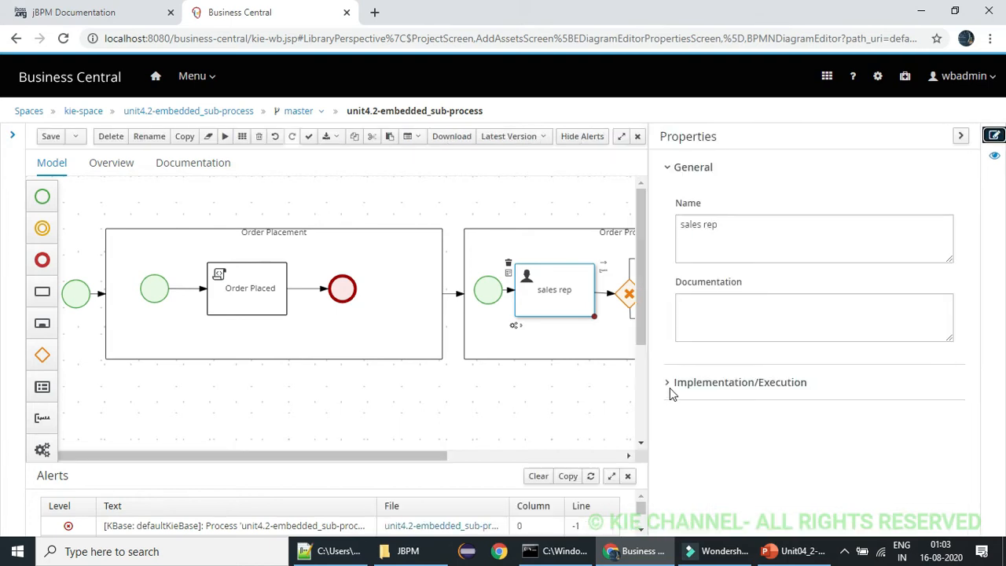
{"action": "left_click", "coordinate": [670, 385]}
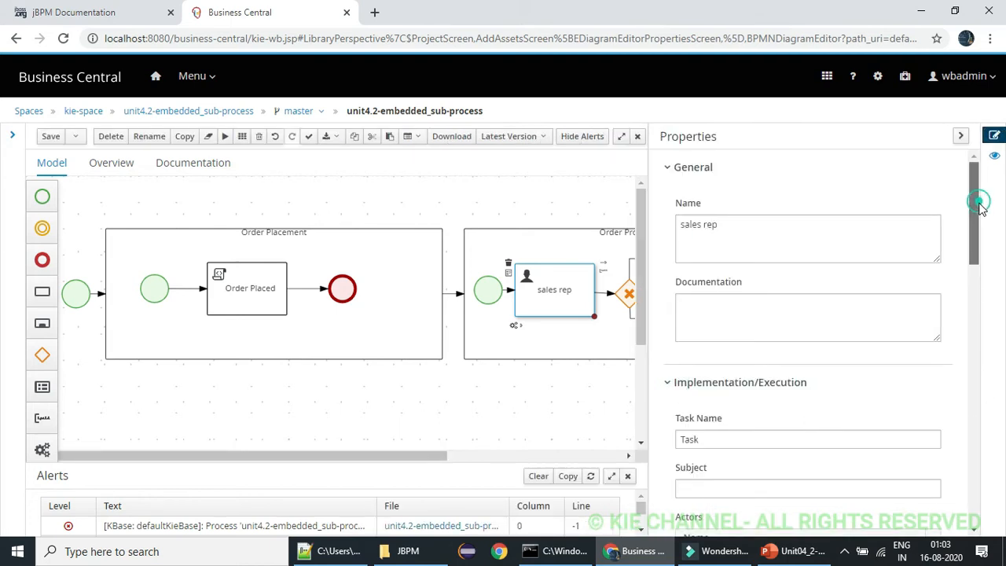
{"action": "left_click_drag", "start_coordinate": [975, 197], "coordinate": [974, 291]}
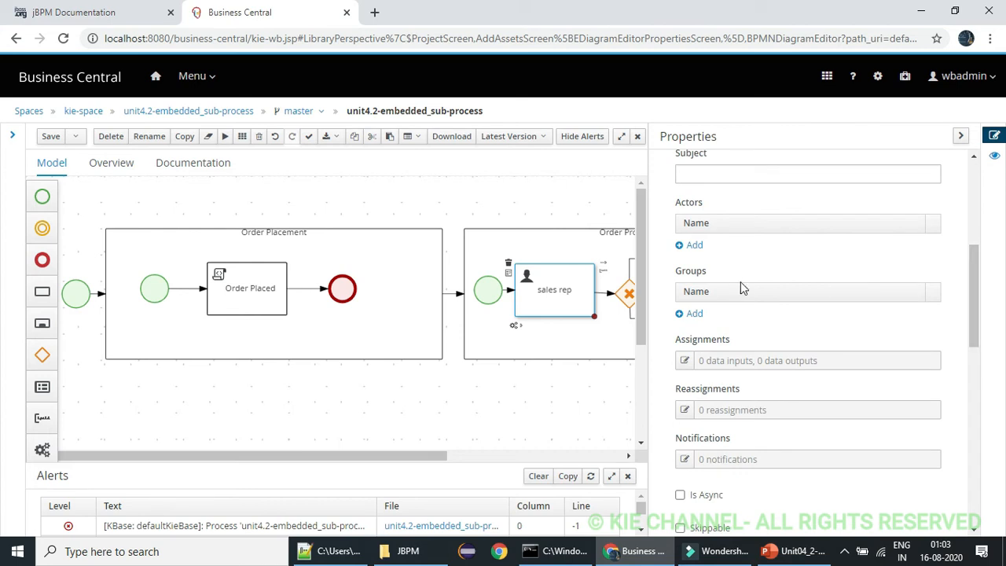
{"action": "left_click", "coordinate": [693, 245]}
{"action": "left_click", "coordinate": [731, 245]}
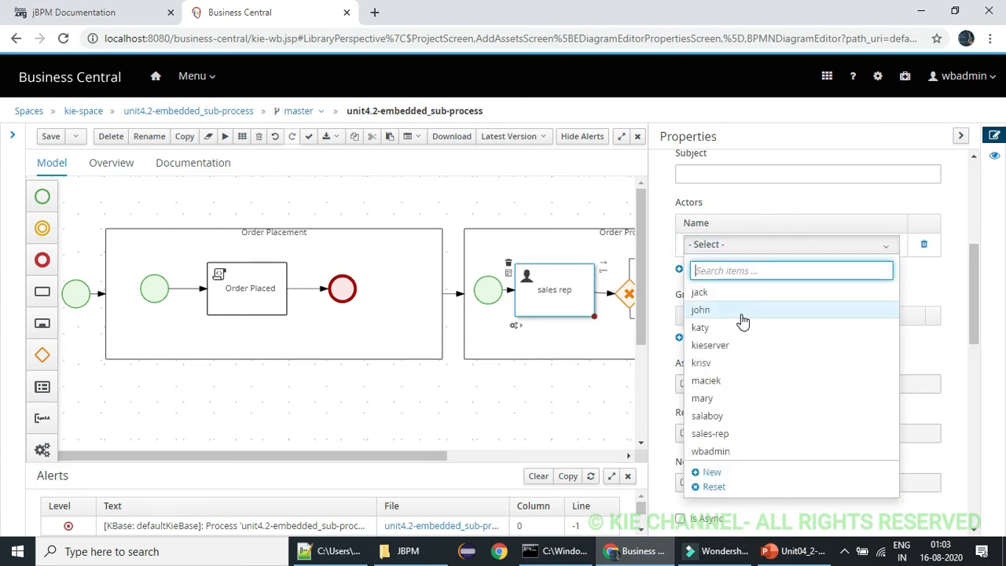
{"action": "left_click", "coordinate": [727, 450]}
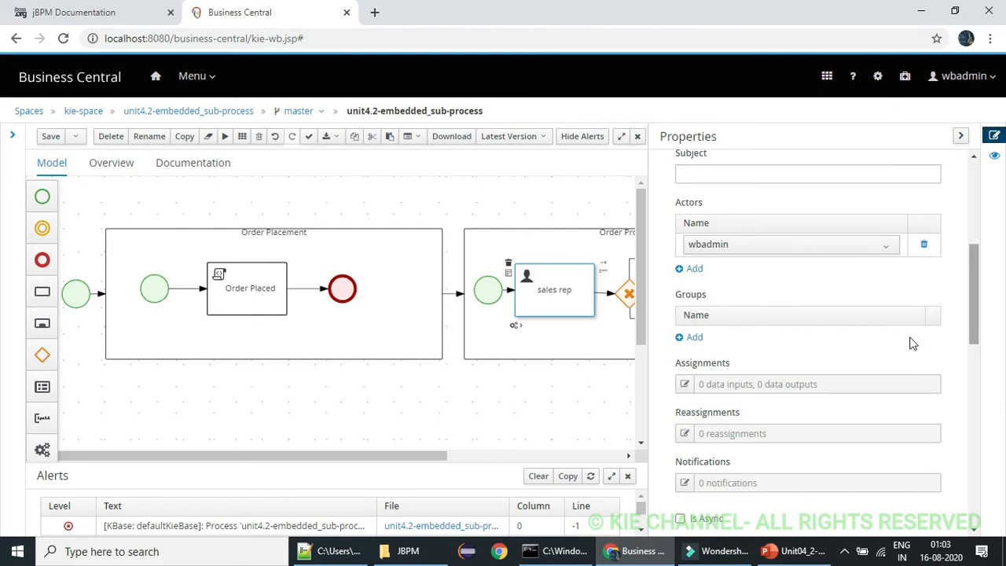
Add a Boolean data output "salesflag" to the sales rep task's assignments, with the salesflag variable as its target
{"action": "left_click", "coordinate": [686, 385]}
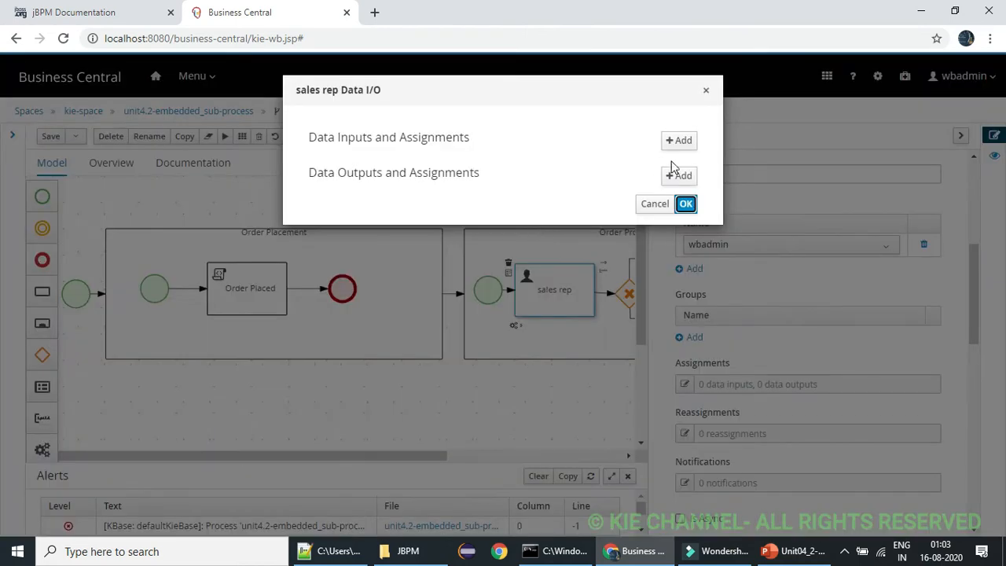
{"action": "left_click", "coordinate": [679, 176]}
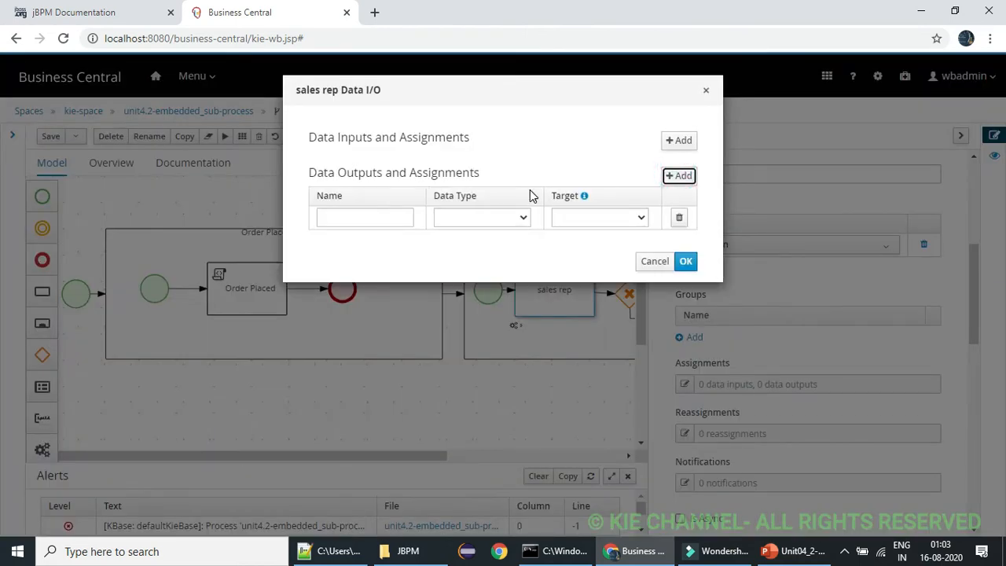
{"action": "left_click", "coordinate": [606, 214]}
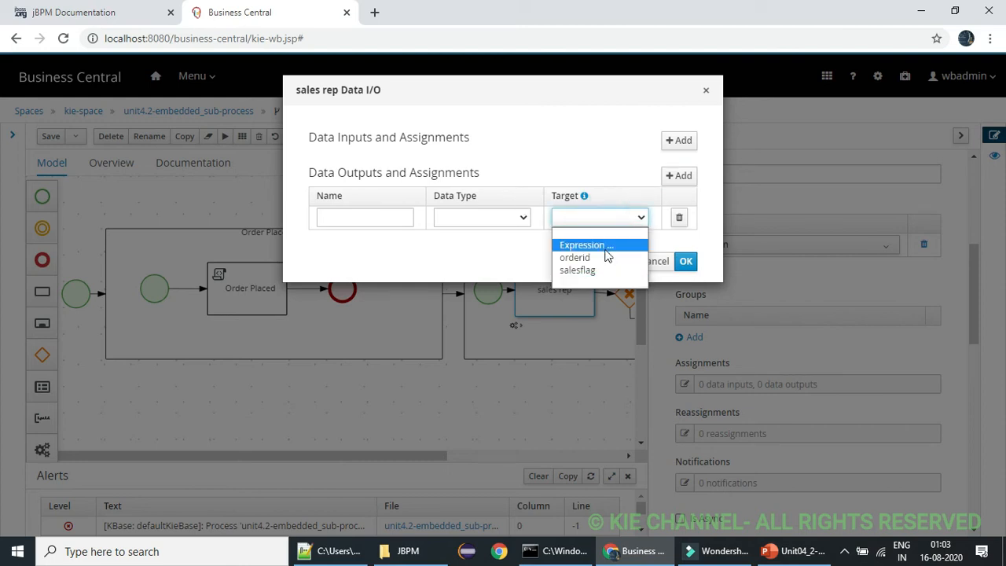
{"action": "left_click", "coordinate": [602, 271]}
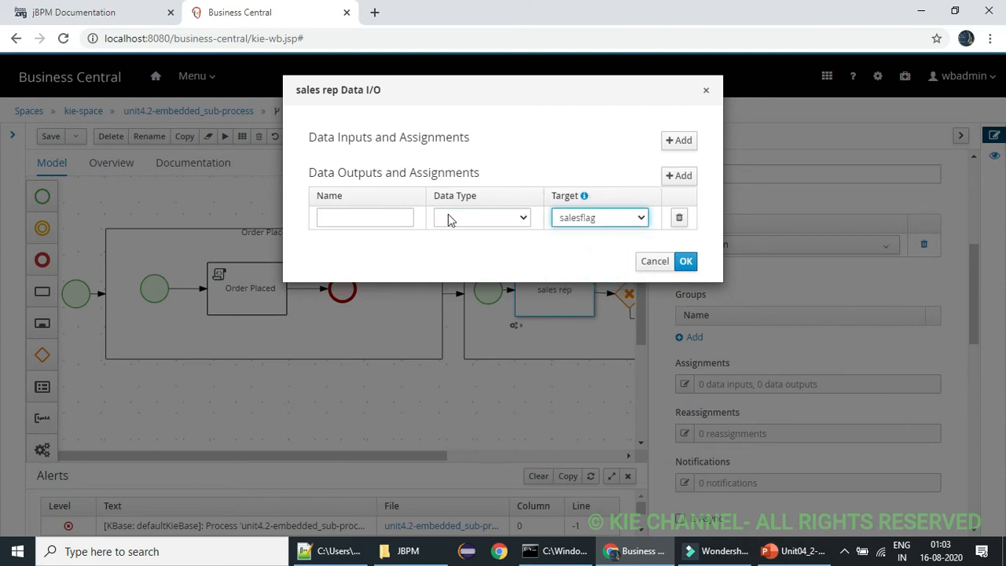
{"action": "left_click", "coordinate": [381, 220]}
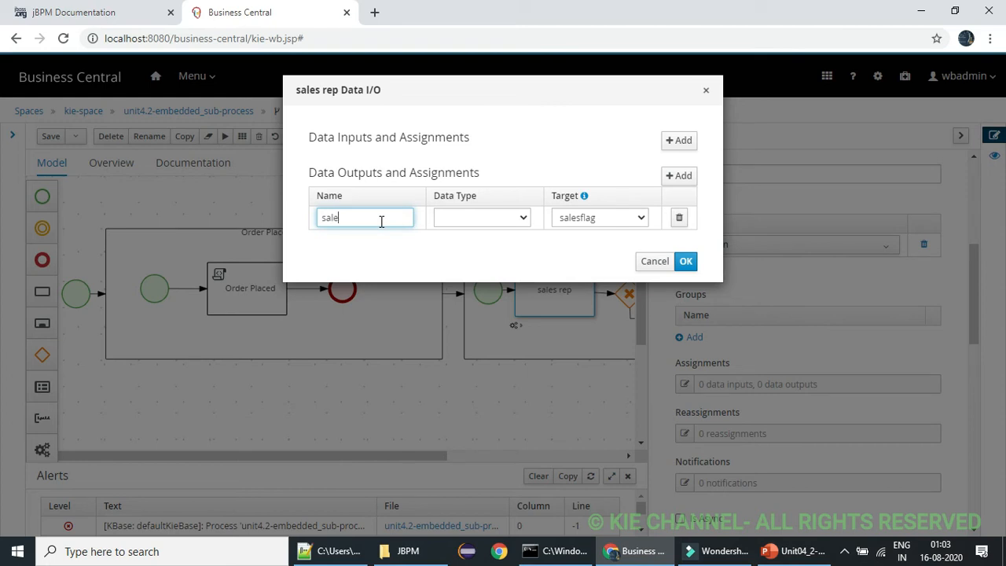
{"action": "type", "text": "salesflag"}
{"action": "left_click", "coordinate": [464, 224]}
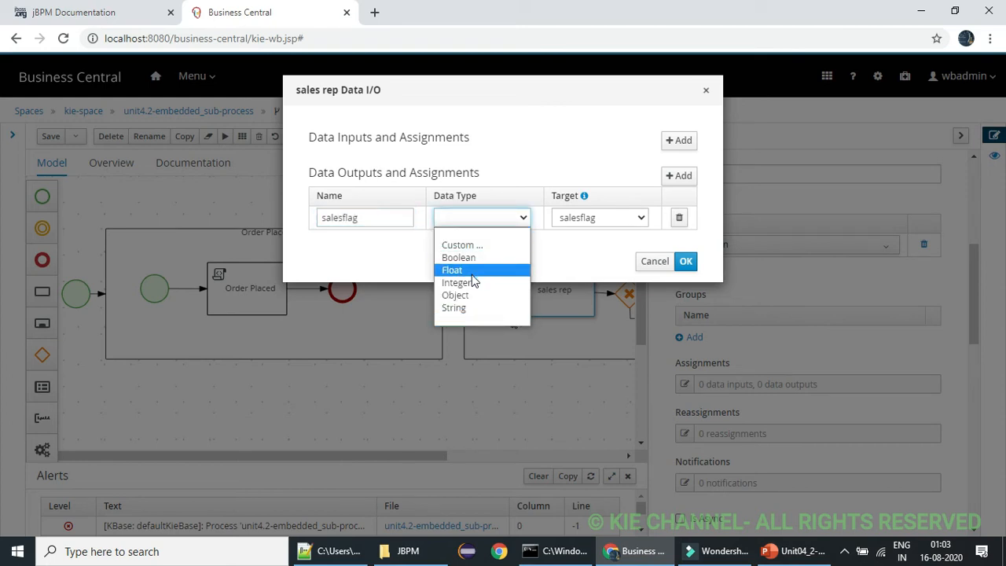
{"action": "left_click", "coordinate": [470, 259]}
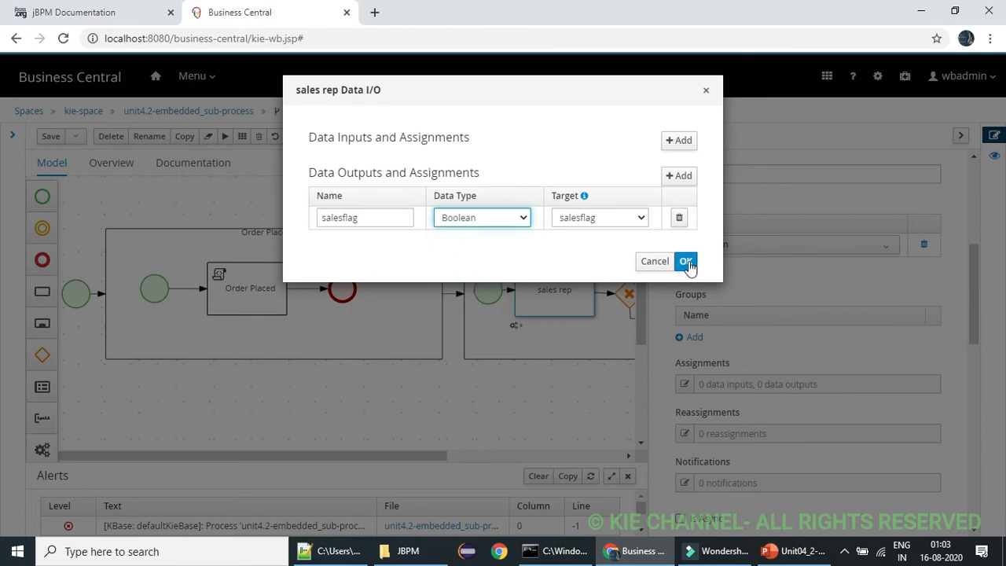
{"action": "left_click", "coordinate": [686, 261]}
{"action": "left_click", "coordinate": [962, 137]}
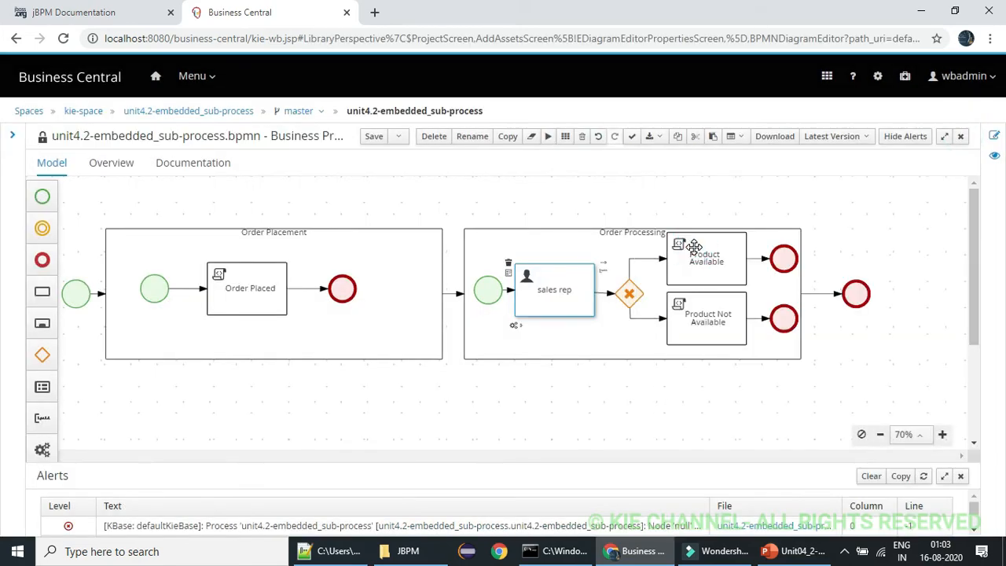
Copy the print statement from the Order Placed task's script
{"action": "left_click", "coordinate": [693, 247]}
{"action": "left_click", "coordinate": [224, 289]}
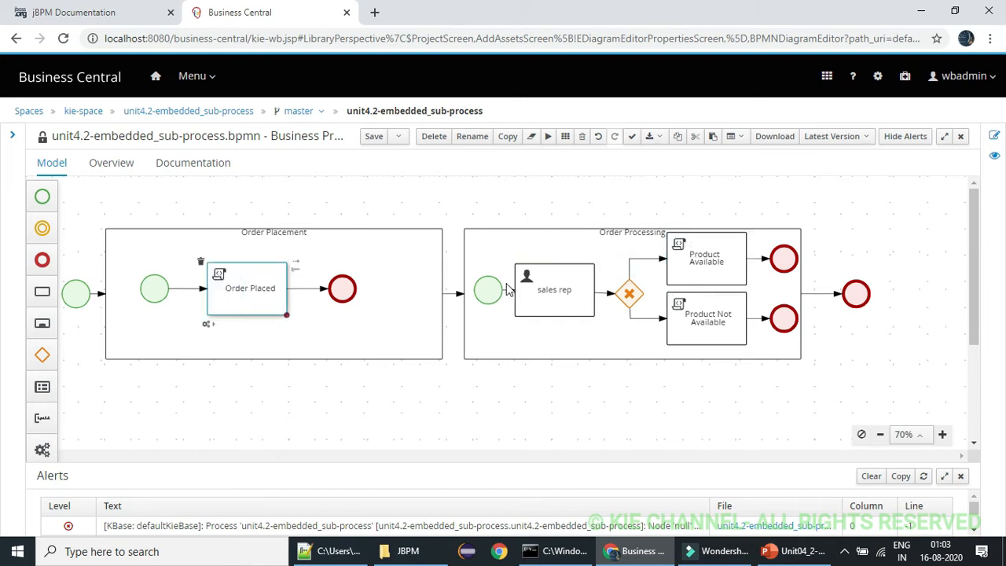
{"action": "left_click", "coordinate": [995, 137]}
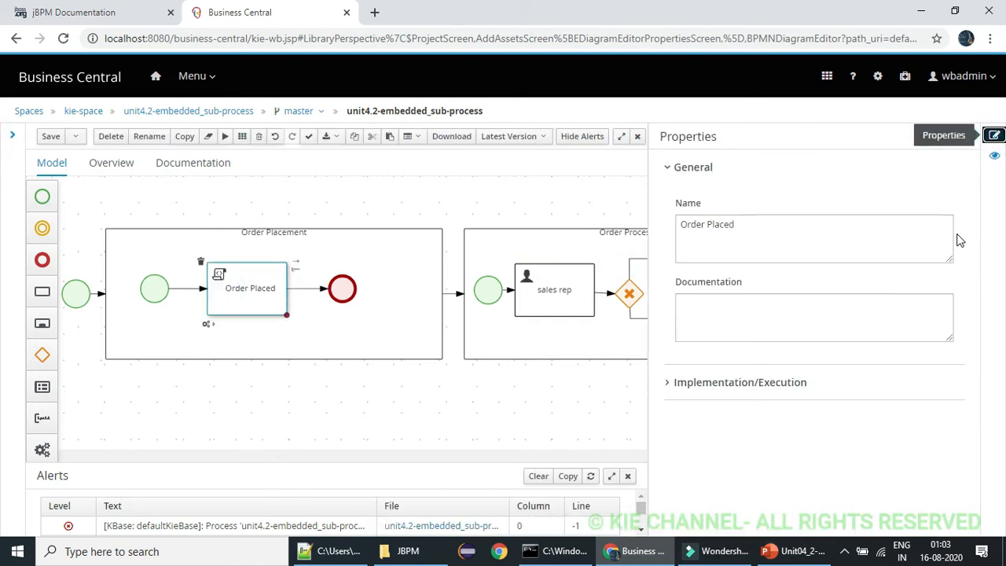
{"action": "left_click", "coordinate": [673, 386]}
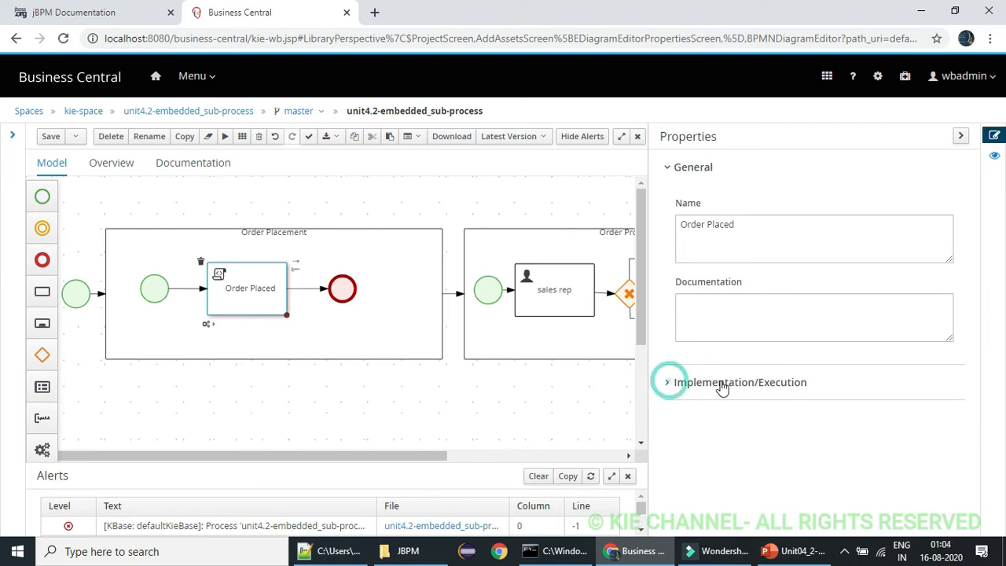
{"action": "triple_click", "coordinate": [836, 453]}
{"action": "key", "text": "ctrl+c"}
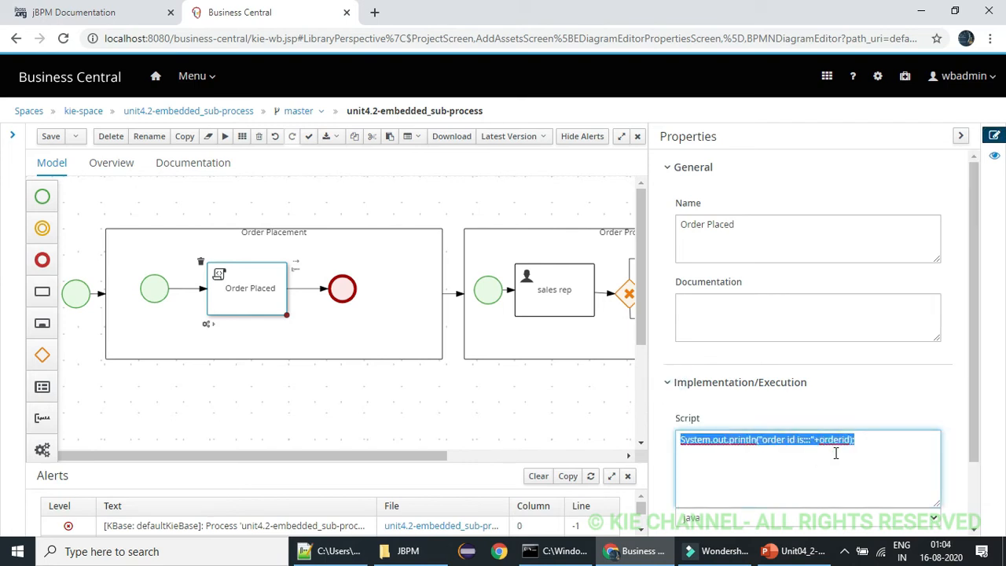
{"action": "left_click", "coordinate": [961, 136]}
Paste the copied print statement into the sales rep task's On Entry Action
{"action": "left_click", "coordinate": [568, 292]}
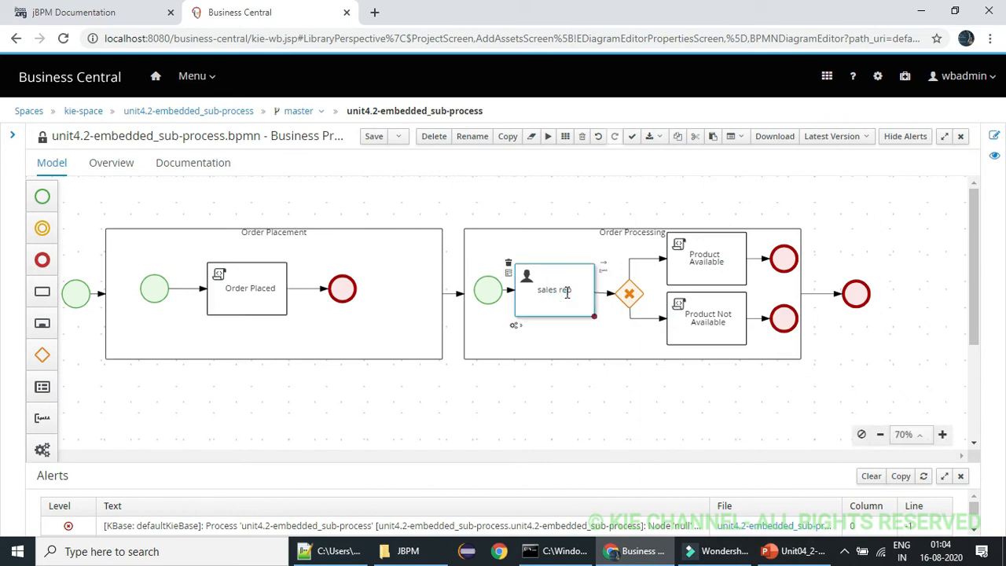
{"action": "left_click", "coordinate": [994, 137]}
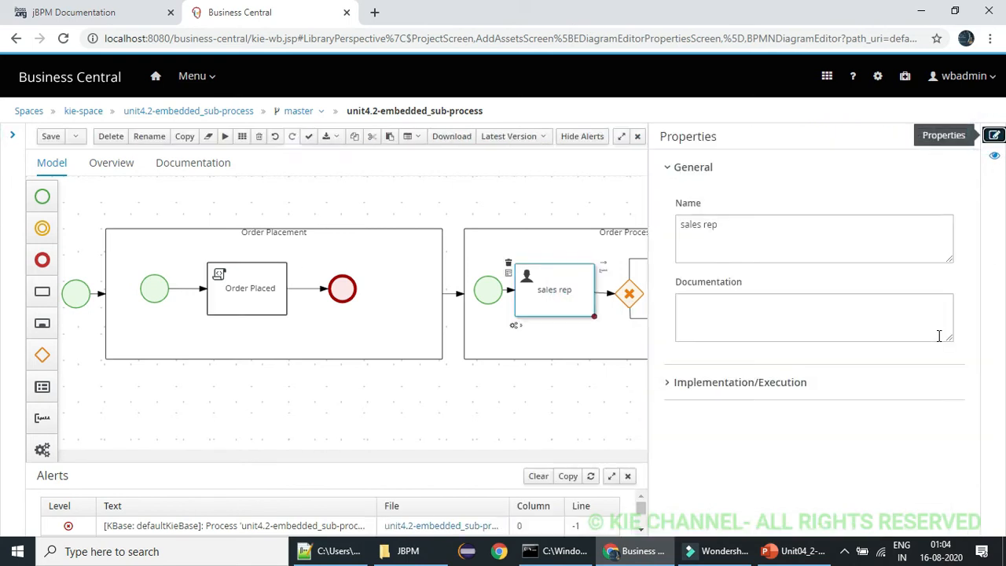
{"action": "left_click", "coordinate": [670, 383]}
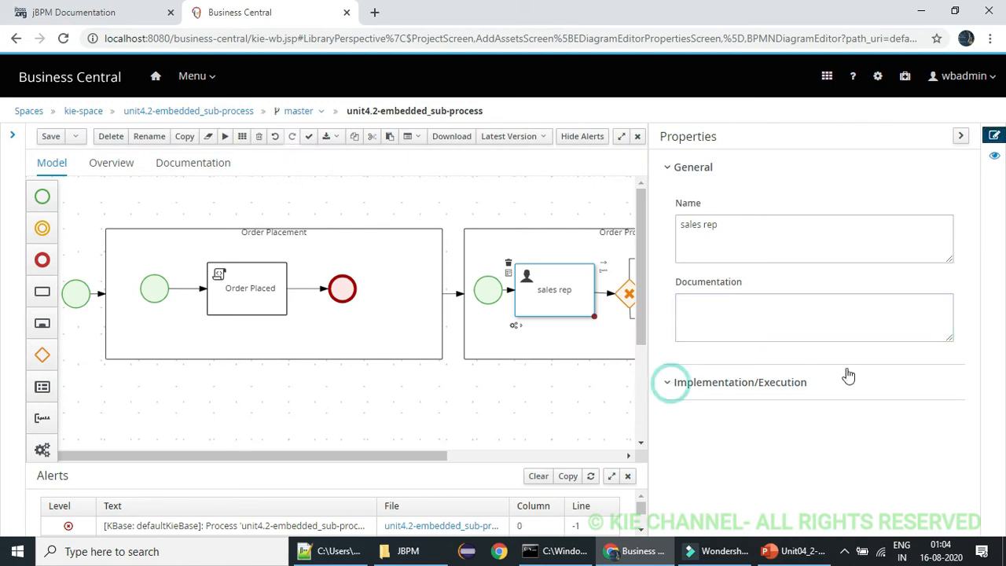
{"action": "left_click_drag", "start_coordinate": [979, 236], "coordinate": [975, 460]}
{"action": "left_click", "coordinate": [737, 308]}
{"action": "key", "text": "ctrl+v"}
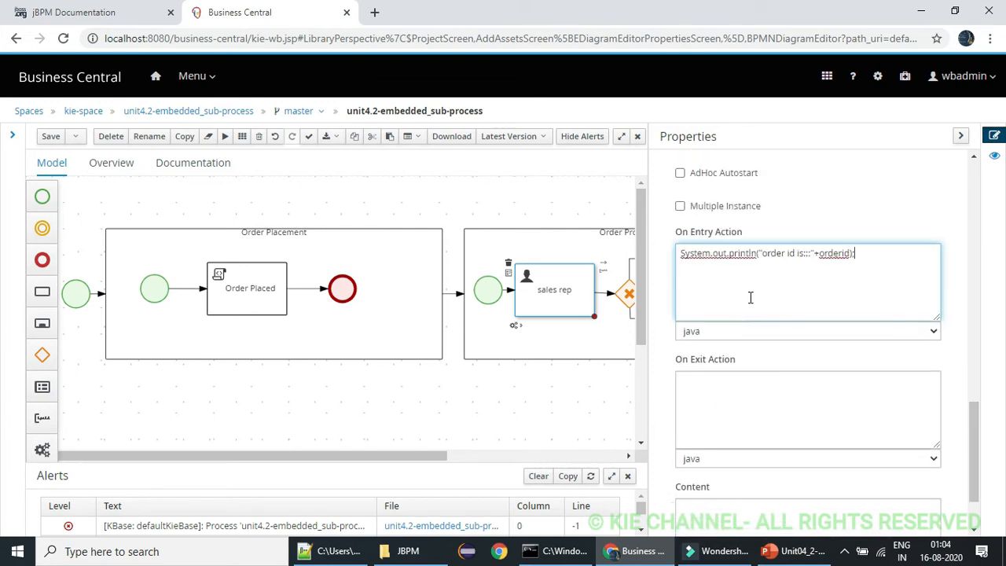
Change the message in the sales rep task's On Entry Action to "order id received for sales rep is:::"
{"action": "left_click", "coordinate": [797, 254]}
{"action": "type", "text": "received for user"}
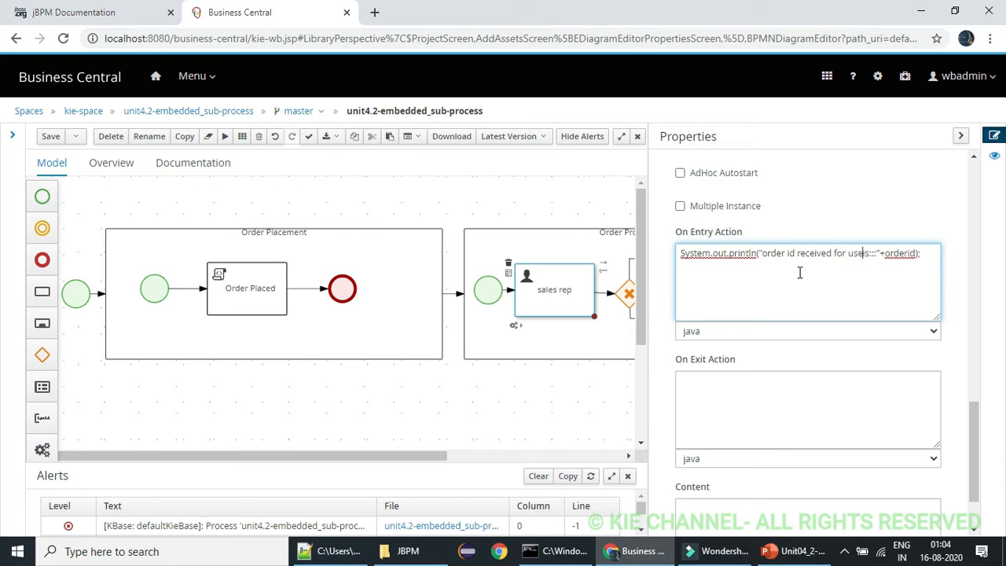
{"action": "key", "text": "BackSpace"}
{"action": "key", "text": "BackSpace"}
{"action": "key", "text": "BackSpace"}
{"action": "key", "text": "BackSpace"}
{"action": "key", "text": "BackSpace"}
{"action": "type", "text": "slaes rep i"}
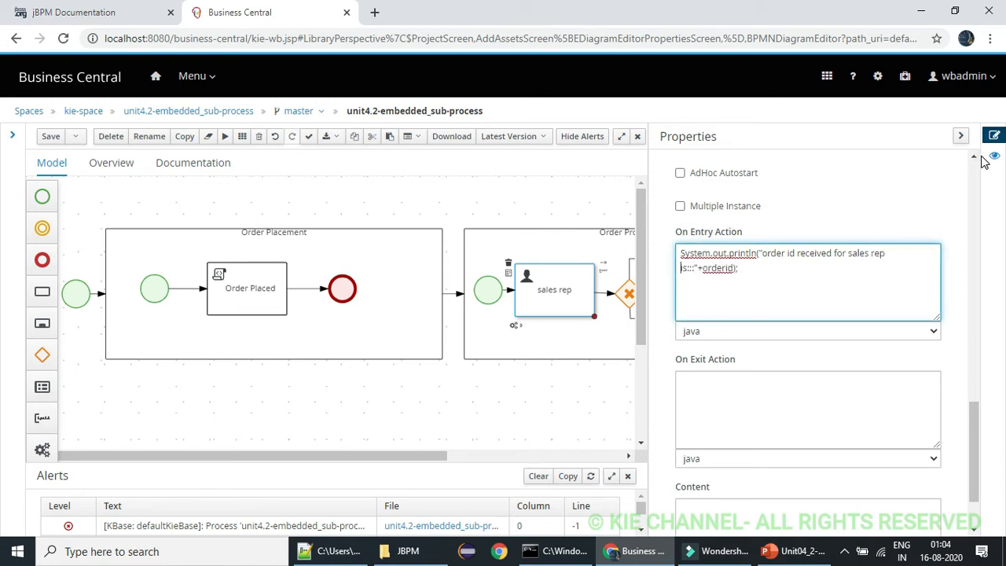
{"action": "left_click", "coordinate": [961, 139]}
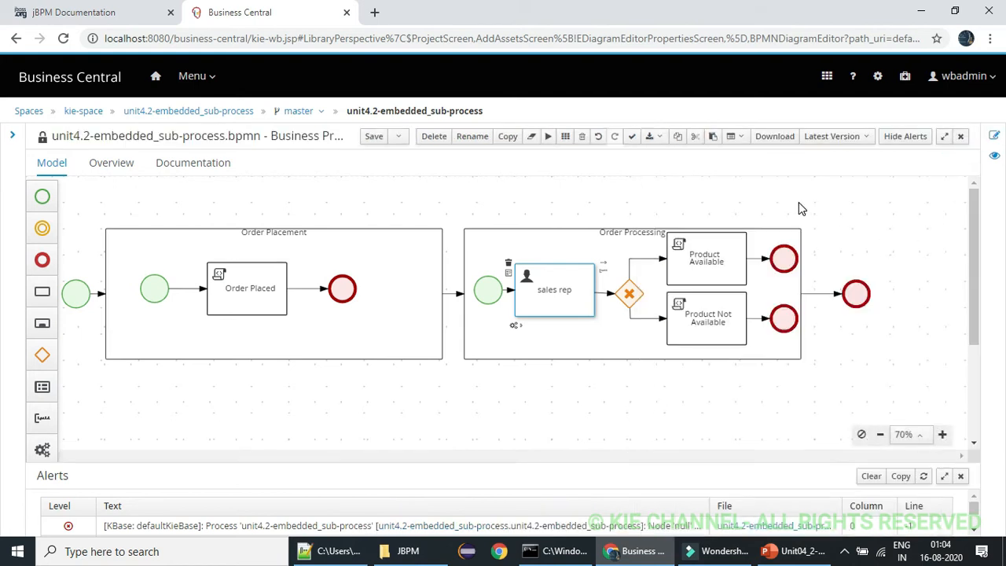
Paste the copied statement System.out.println("order id is:::"+orderid); into the Product Available task's script
{"action": "left_click", "coordinate": [799, 204]}
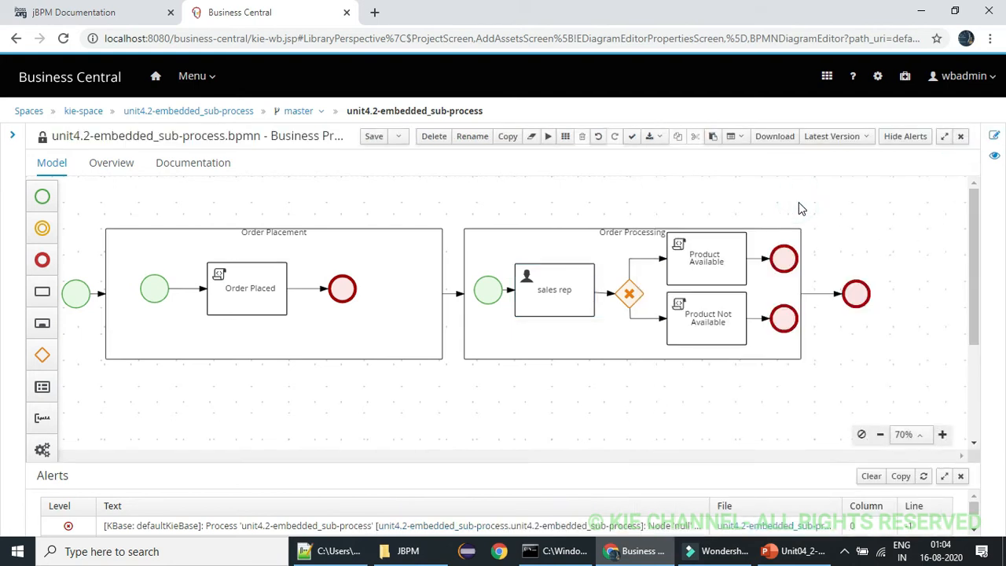
{"action": "left_click", "coordinate": [708, 263]}
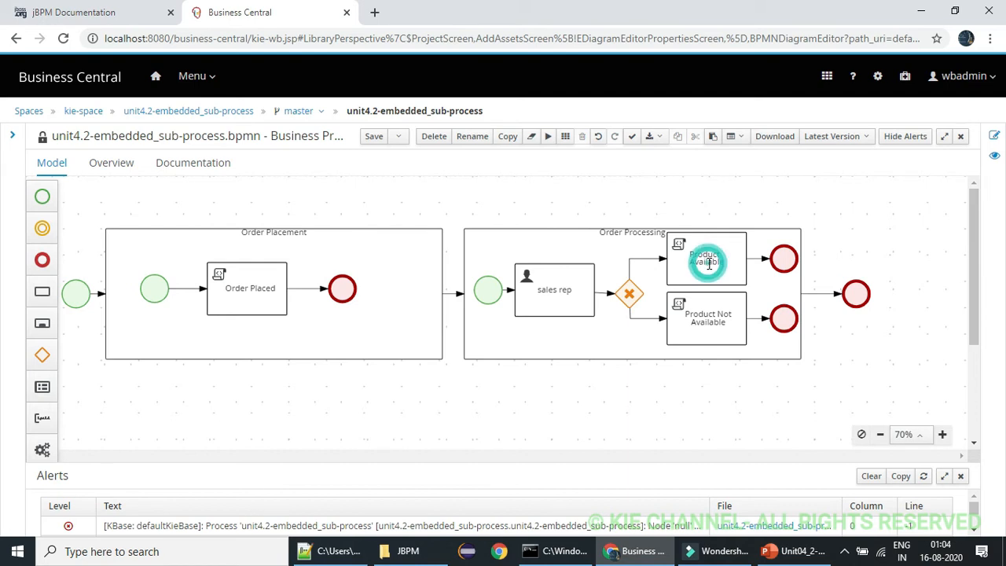
{"action": "left_click", "coordinate": [994, 136]}
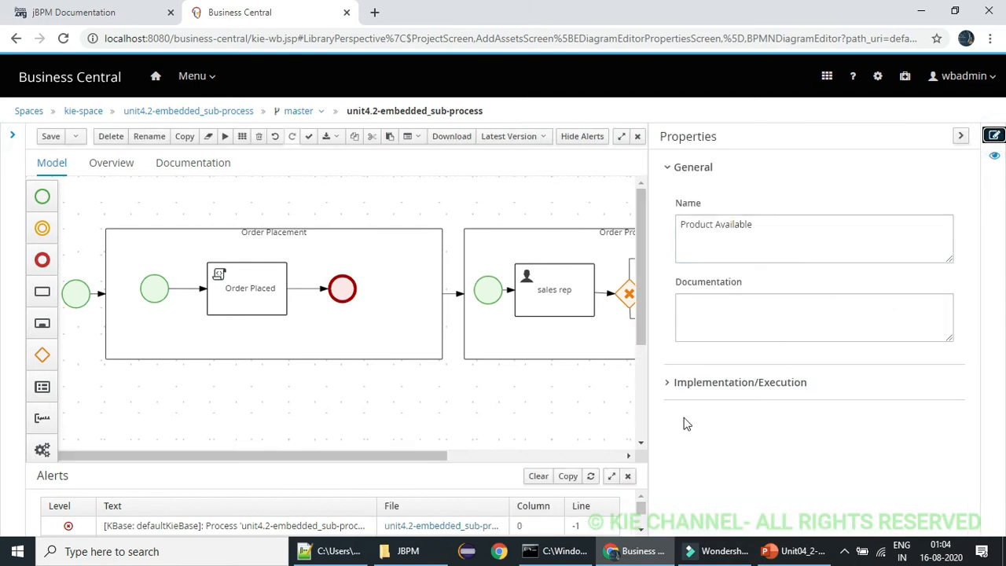
{"action": "left_click", "coordinate": [666, 382]}
{"action": "left_click", "coordinate": [775, 460]}
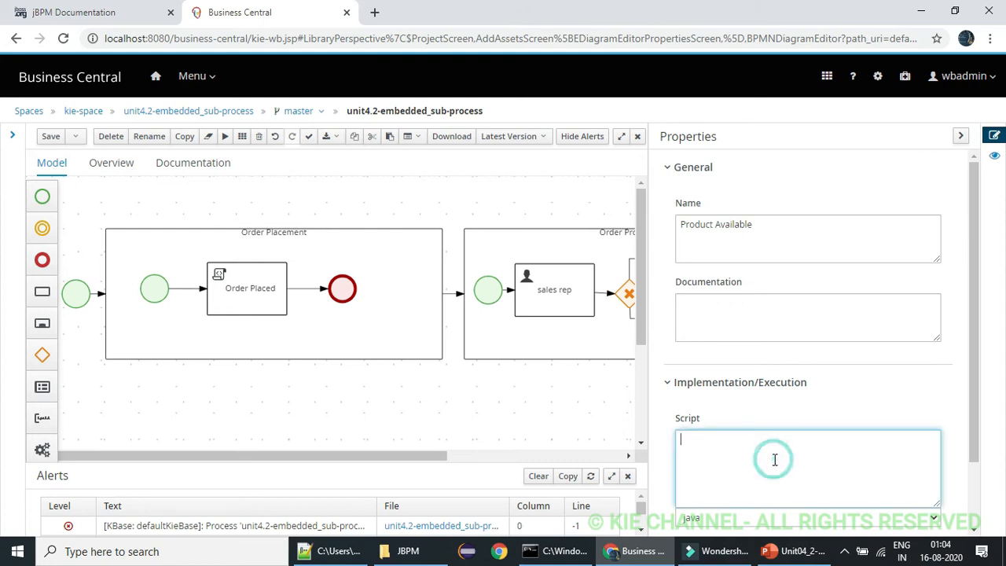
{"action": "key", "text": "ctrl+v"}
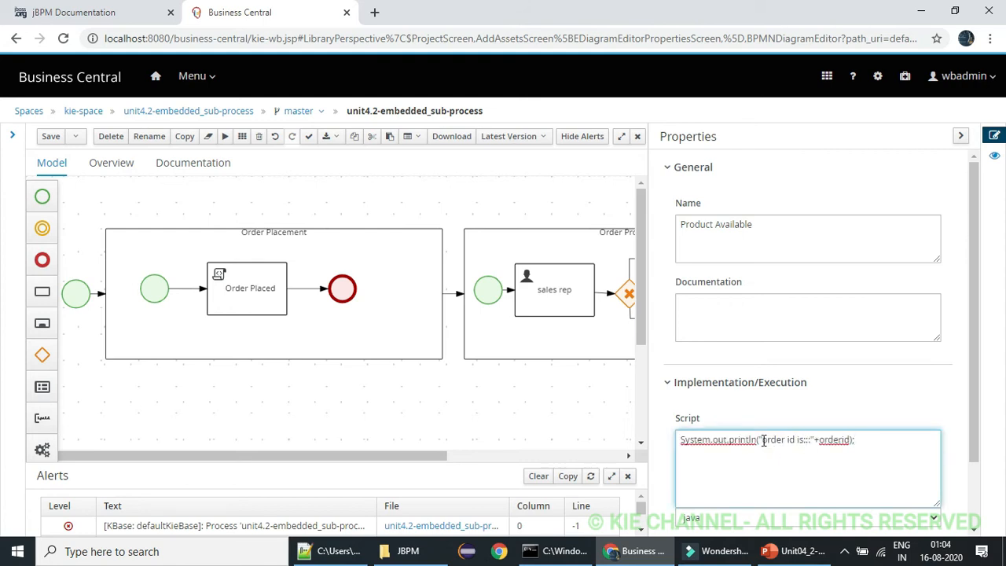
Change the Product Available task's script to System.out.println("Product available!!!!!"); and copy the whole statement
{"action": "left_click_drag", "start_coordinate": [762, 440], "coordinate": [848, 438]}
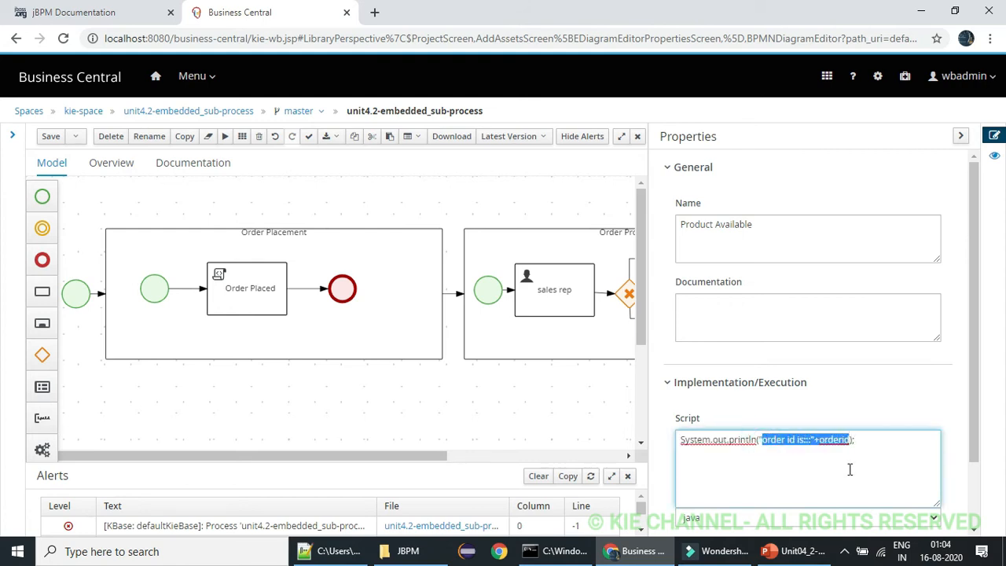
{"action": "key", "text": "BackSpace"}
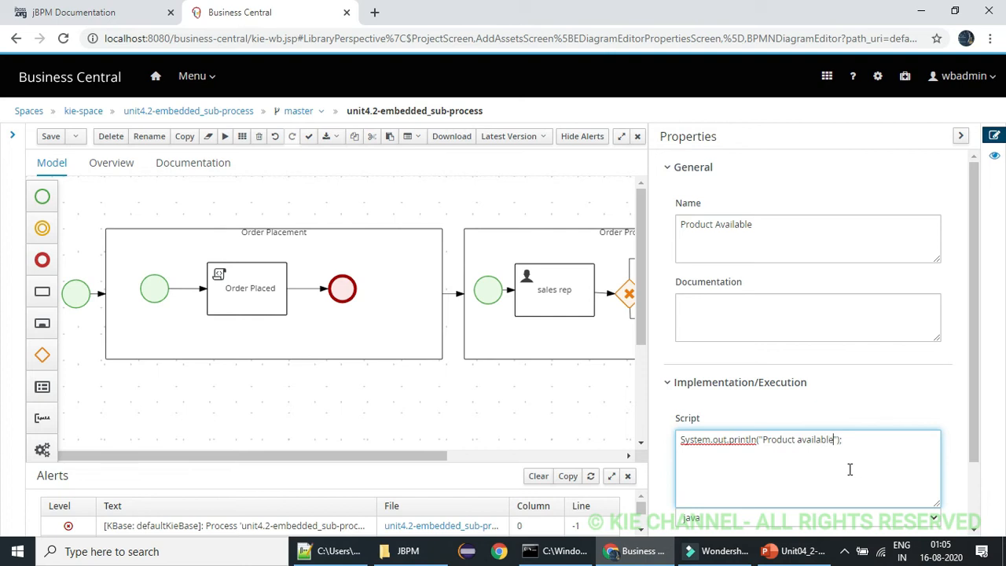
{"action": "key", "text": "ctrl+a"}
{"action": "key", "text": "ctrl+c"}
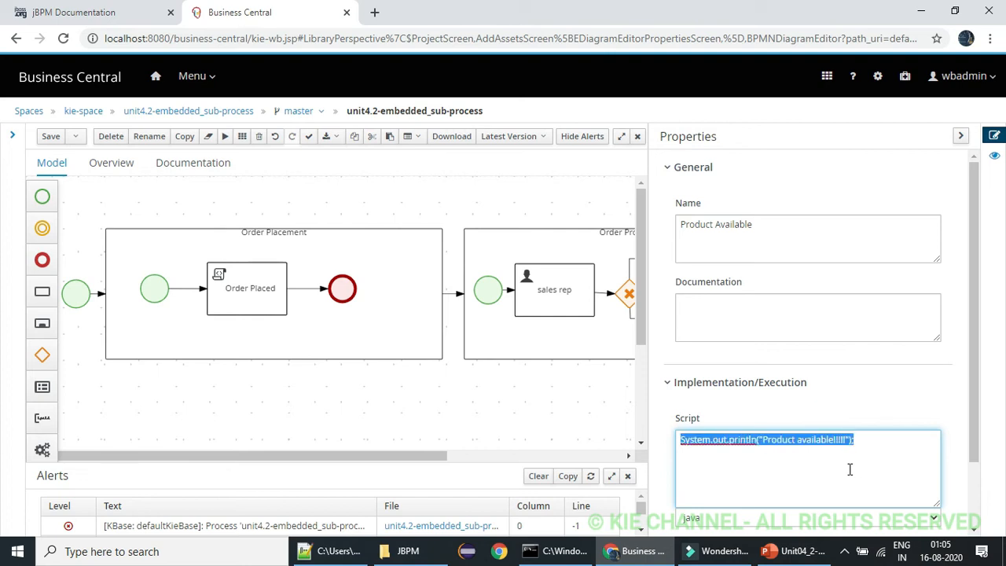
{"action": "left_click", "coordinate": [580, 194]}
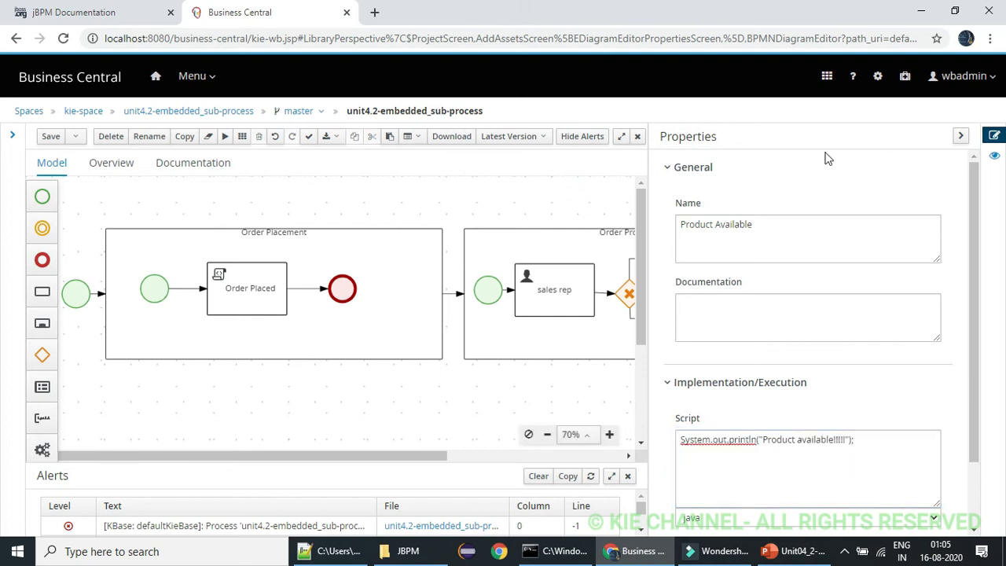
{"action": "left_click", "coordinate": [961, 136]}
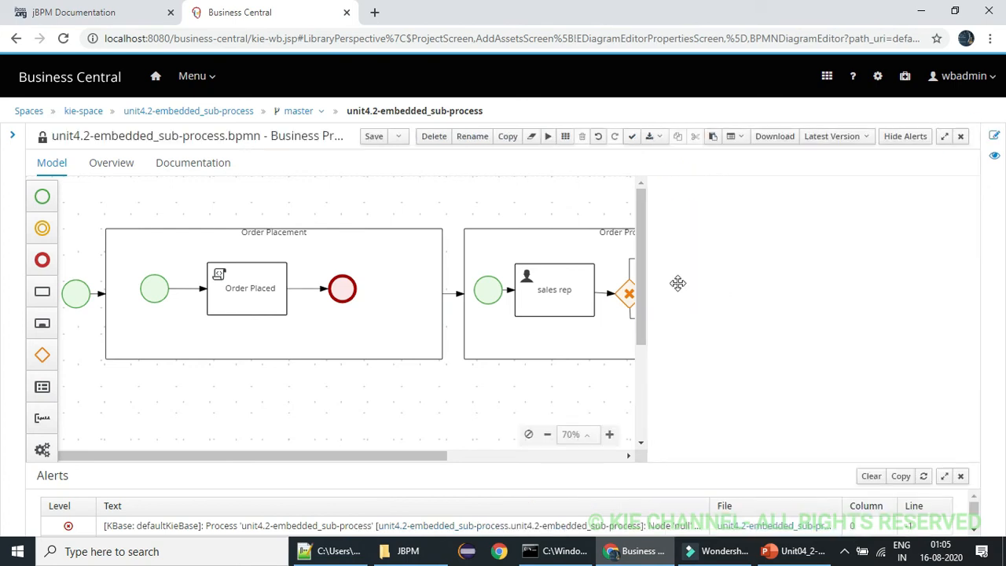
Paste the copied print statement into the Product Not Available task's script and insert "not" before "available" in its message
{"action": "left_click", "coordinate": [709, 304]}
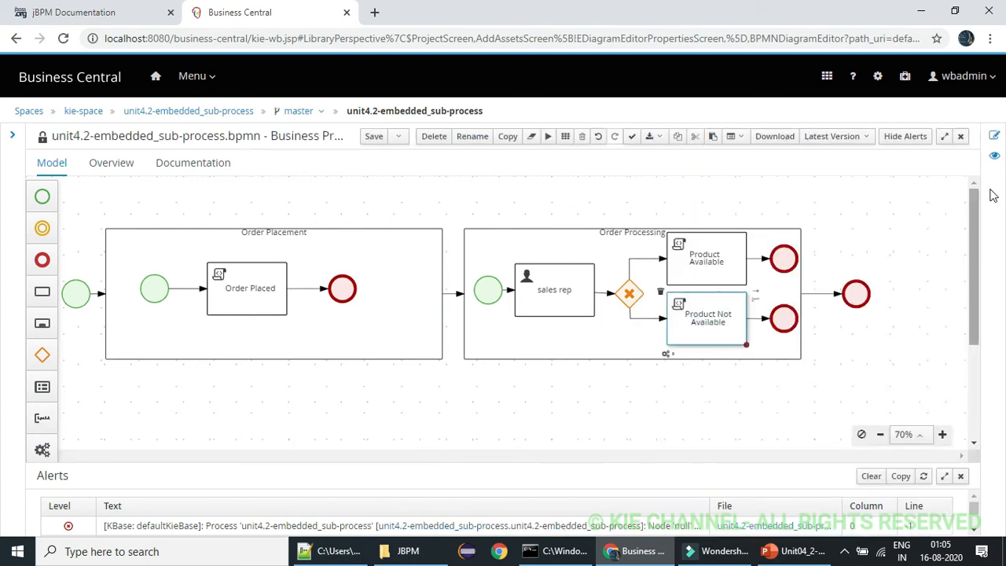
{"action": "left_click", "coordinate": [995, 136]}
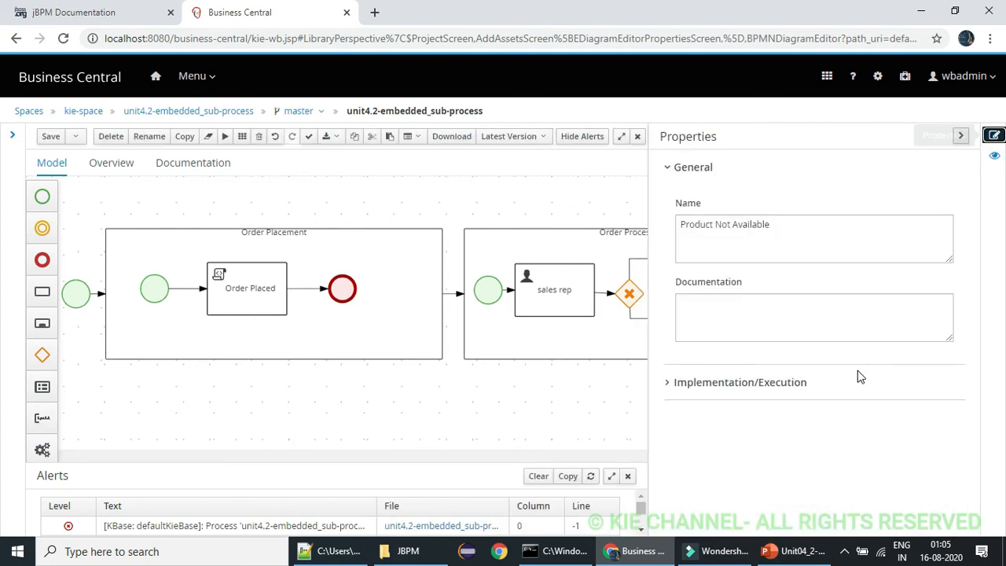
{"action": "left_click", "coordinate": [669, 382]}
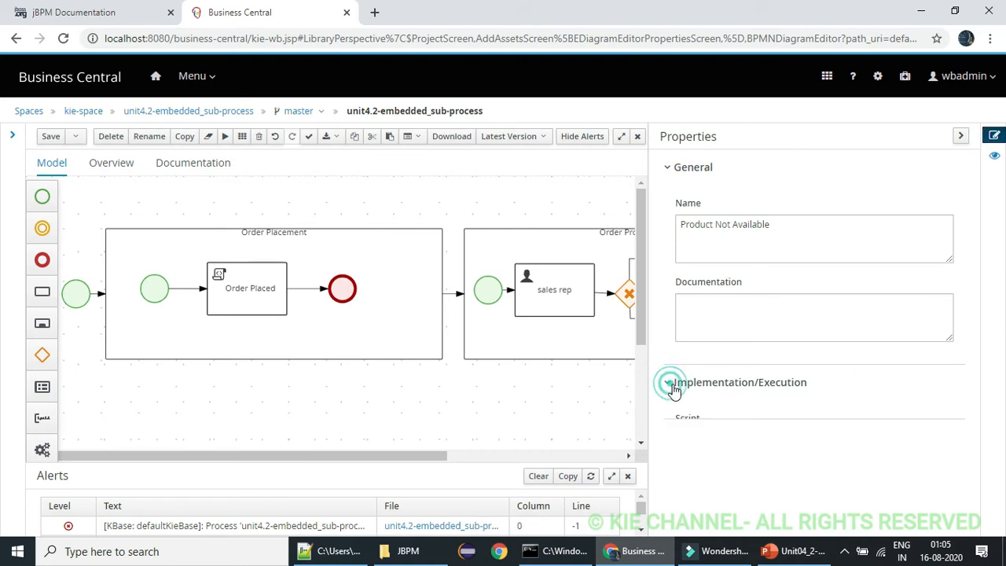
{"action": "left_click", "coordinate": [807, 459]}
{"action": "key", "text": "ctrl+v"}
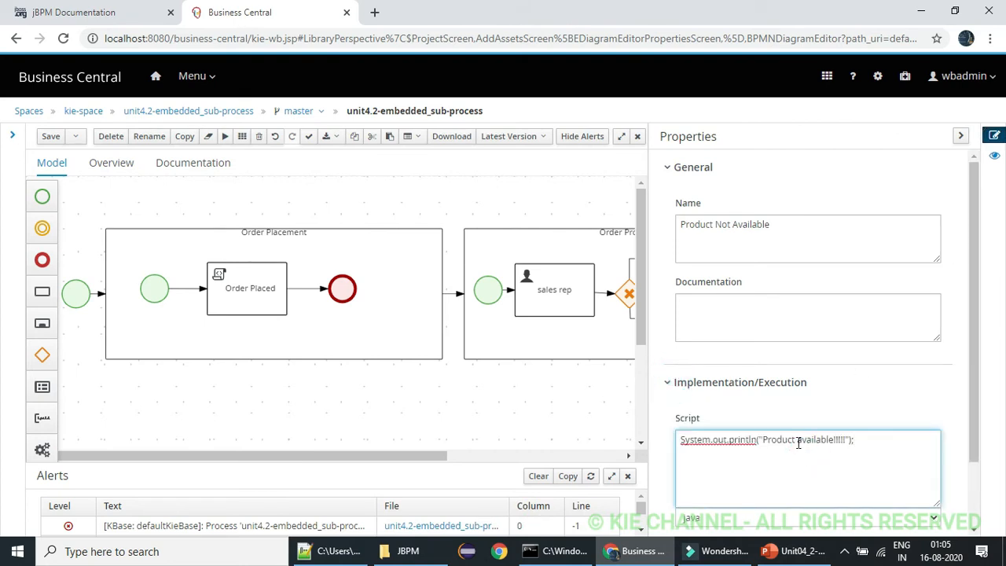
{"action": "left_click", "coordinate": [799, 442]}
{"action": "type", "text": "not"}
{"action": "left_click", "coordinate": [961, 136]}
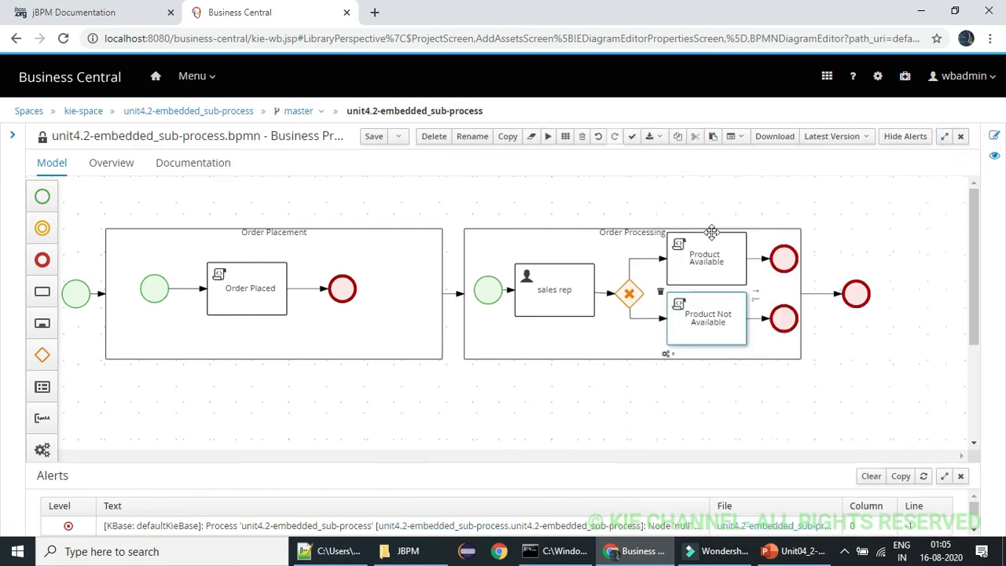
Set the condition on the sequence flow from the gateway to Product Available to process variable salesflag "Is true"
{"action": "left_click", "coordinate": [646, 257]}
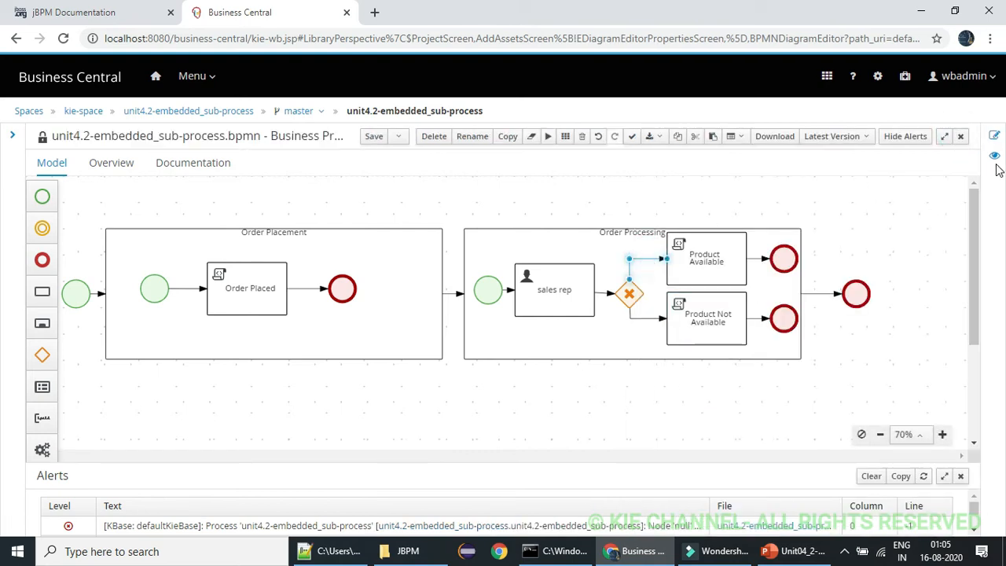
{"action": "left_click", "coordinate": [995, 135]}
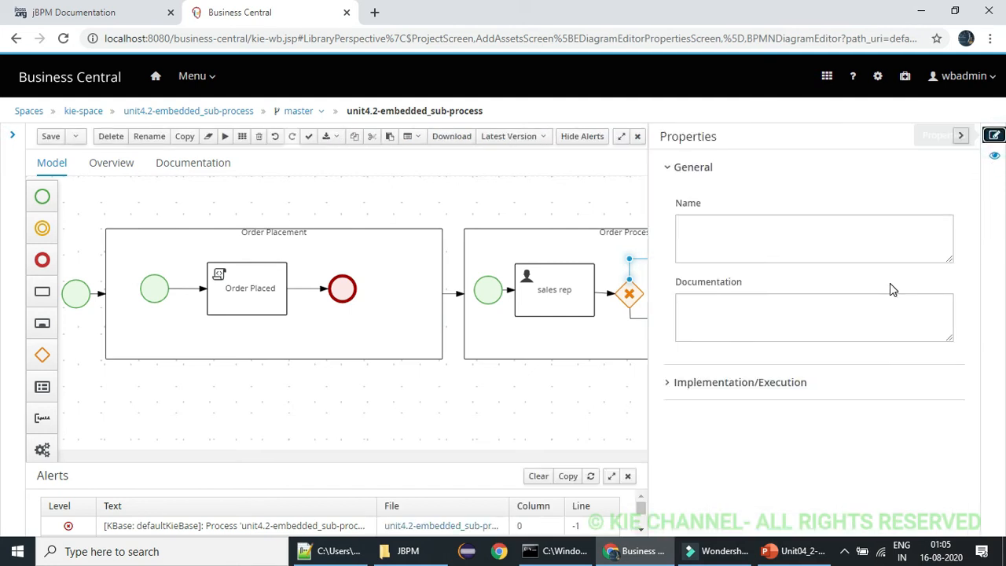
{"action": "left_click", "coordinate": [668, 383]}
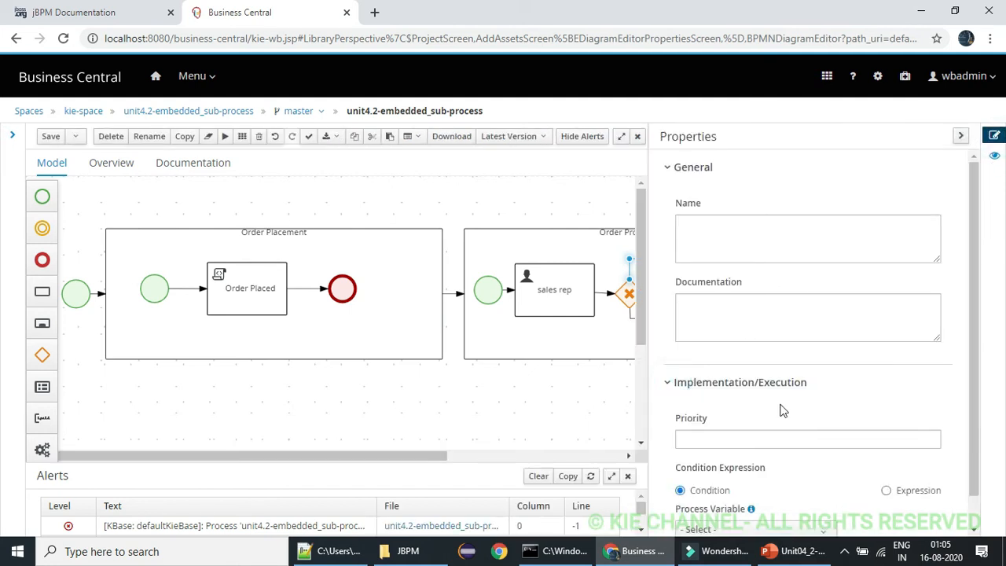
{"action": "left_click_drag", "start_coordinate": [975, 344], "coordinate": [981, 467]}
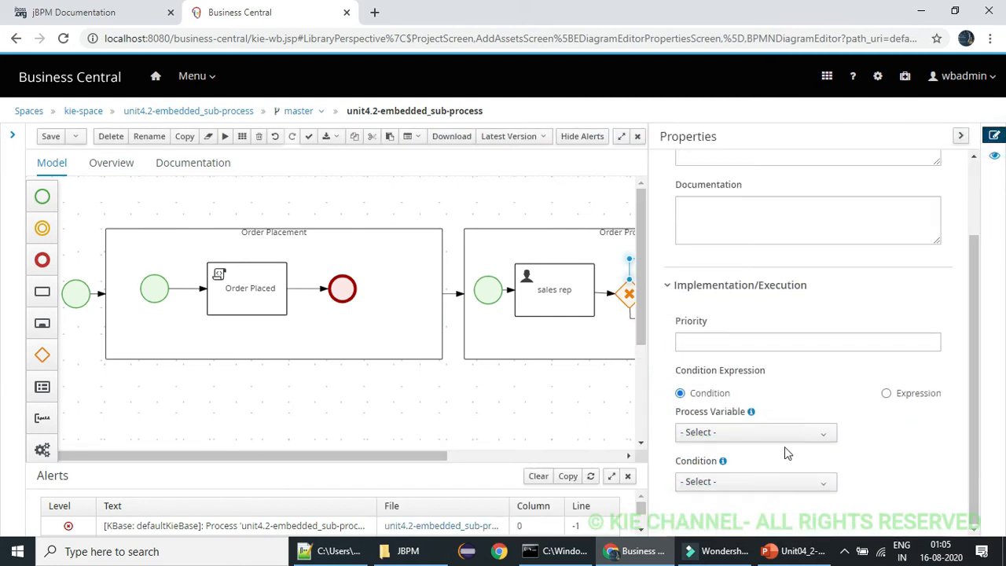
{"action": "left_click", "coordinate": [768, 435]}
{"action": "left_click", "coordinate": [746, 478]}
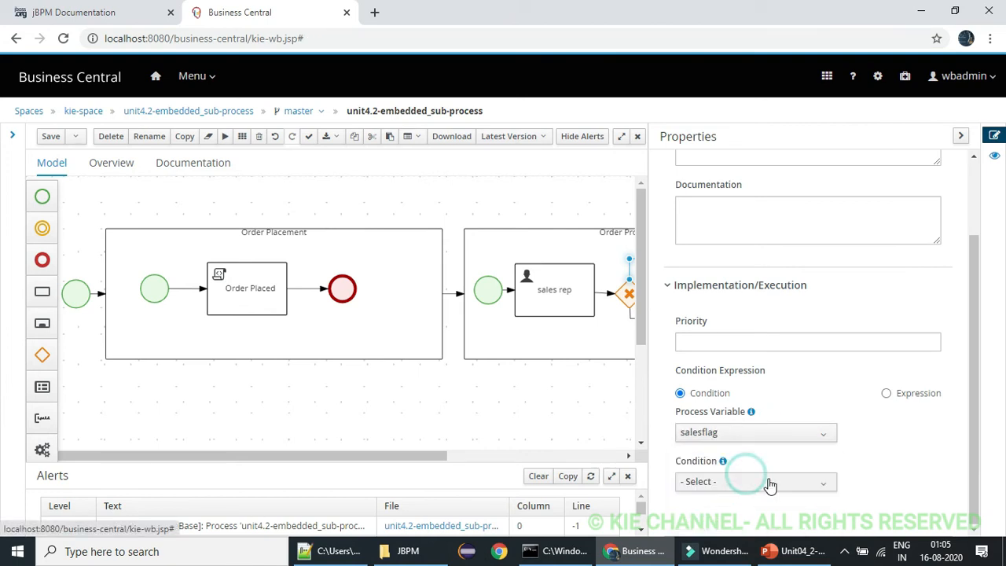
{"action": "left_click", "coordinate": [770, 486]}
{"action": "left_click", "coordinate": [979, 392]}
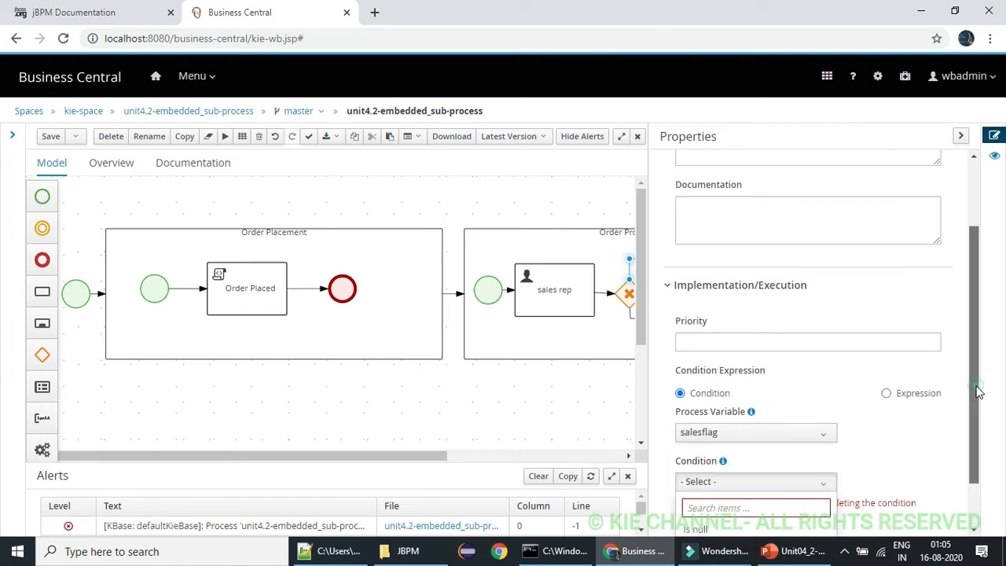
{"action": "left_click_drag", "start_coordinate": [978, 392], "coordinate": [979, 449]}
{"action": "left_click", "coordinate": [731, 485]}
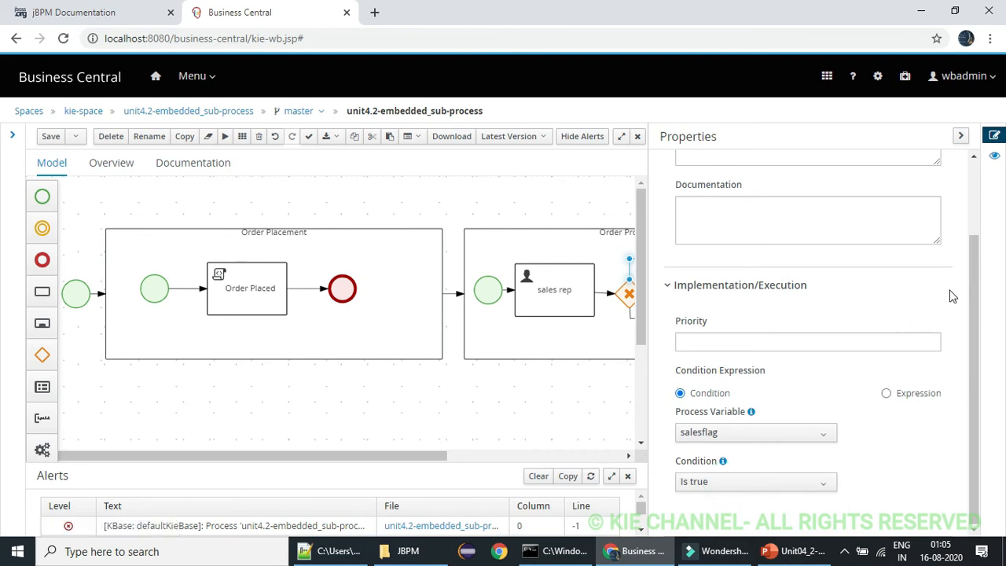
{"action": "left_click", "coordinate": [960, 136]}
Set the condition on the sequence flow from the gateway to Product Not Available to process variable salesflag "Is false"
{"action": "left_click", "coordinate": [645, 321]}
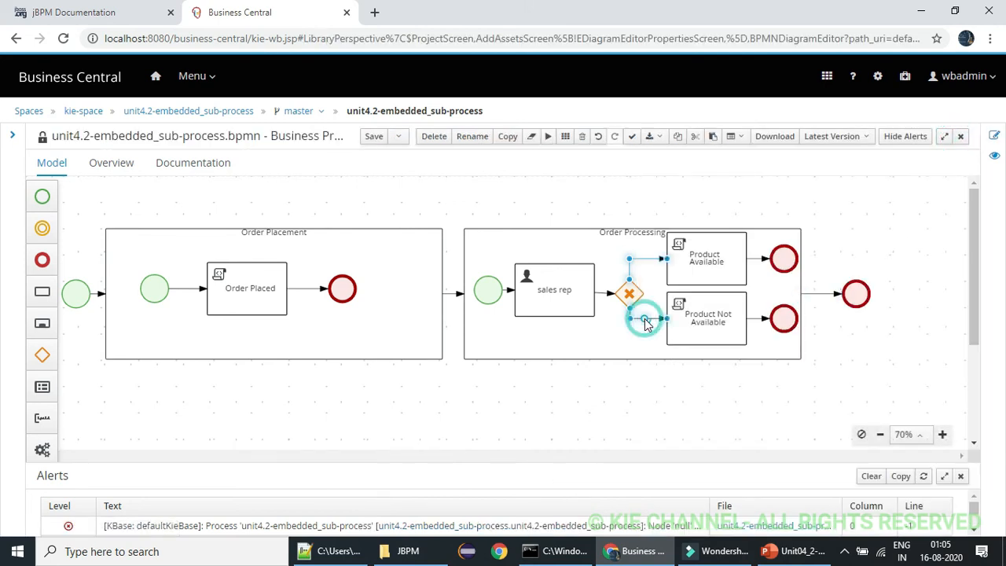
{"action": "left_click", "coordinate": [995, 136]}
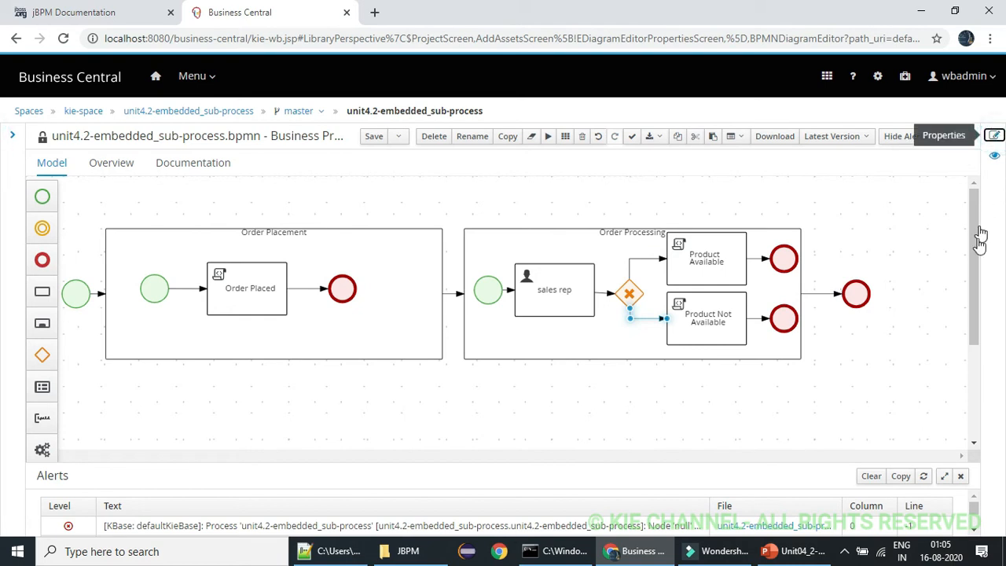
{"action": "left_click", "coordinate": [669, 384]}
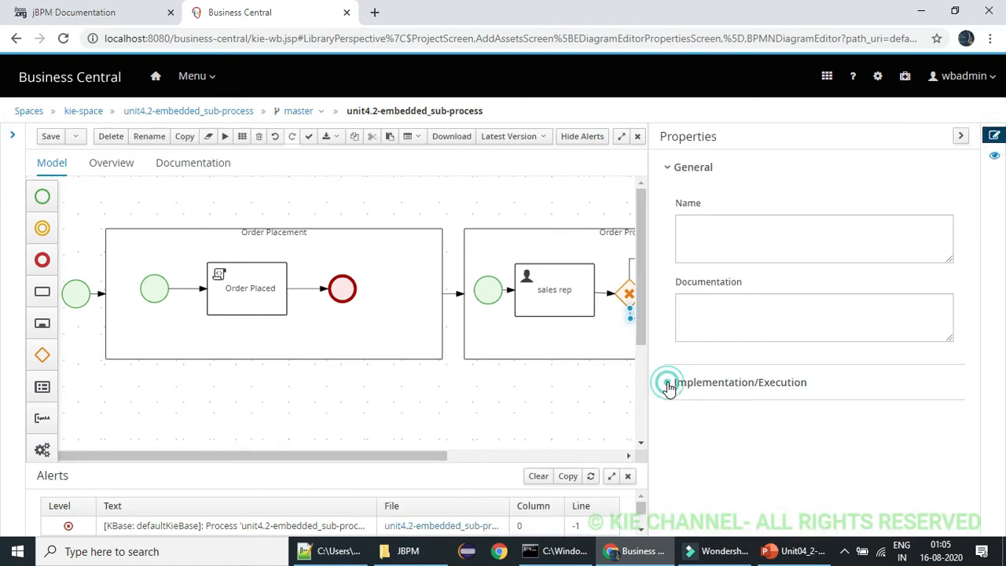
{"action": "left_click_drag", "start_coordinate": [979, 378], "coordinate": [988, 485]}
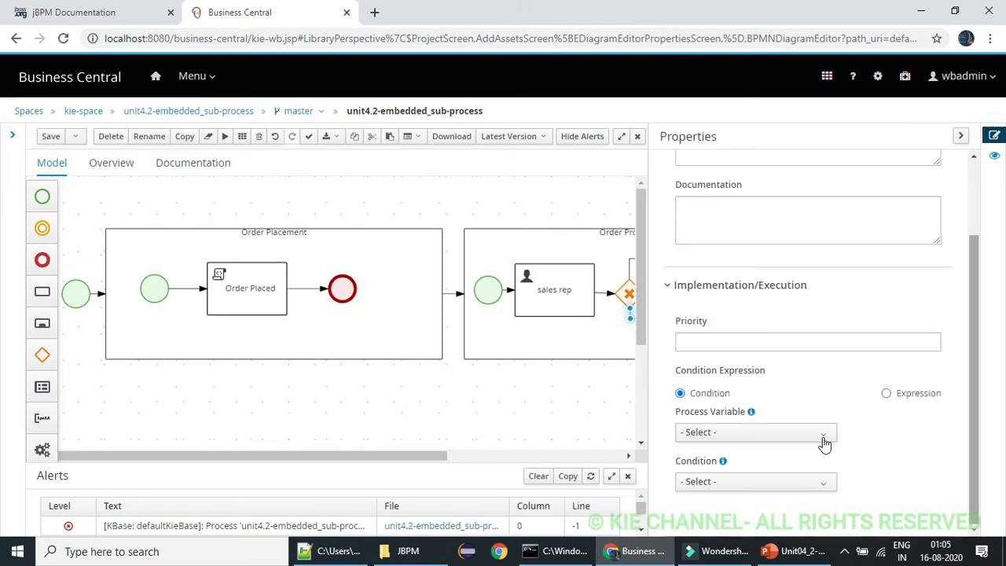
{"action": "left_click", "coordinate": [809, 433]}
{"action": "left_click", "coordinate": [751, 482]}
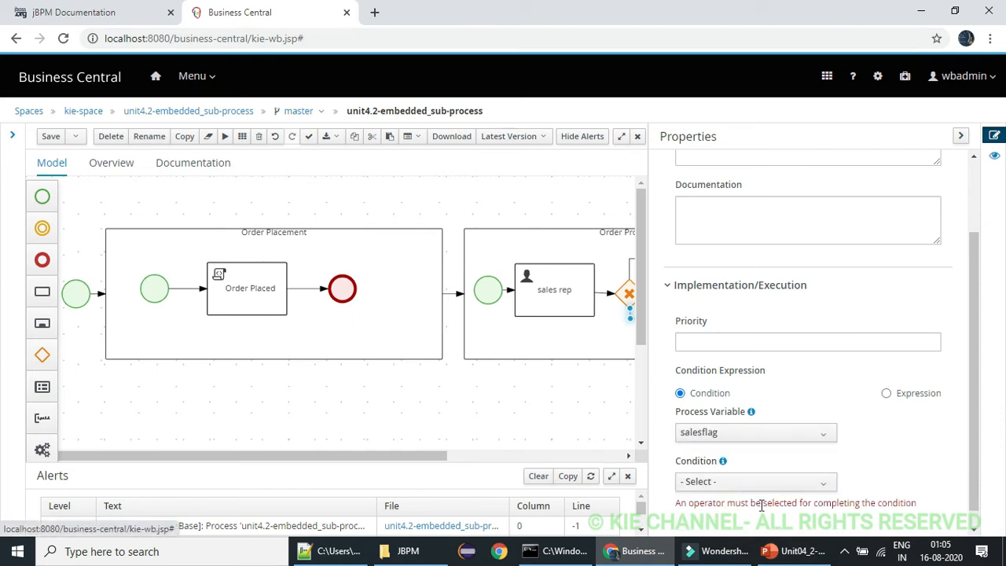
{"action": "left_click", "coordinate": [753, 482]}
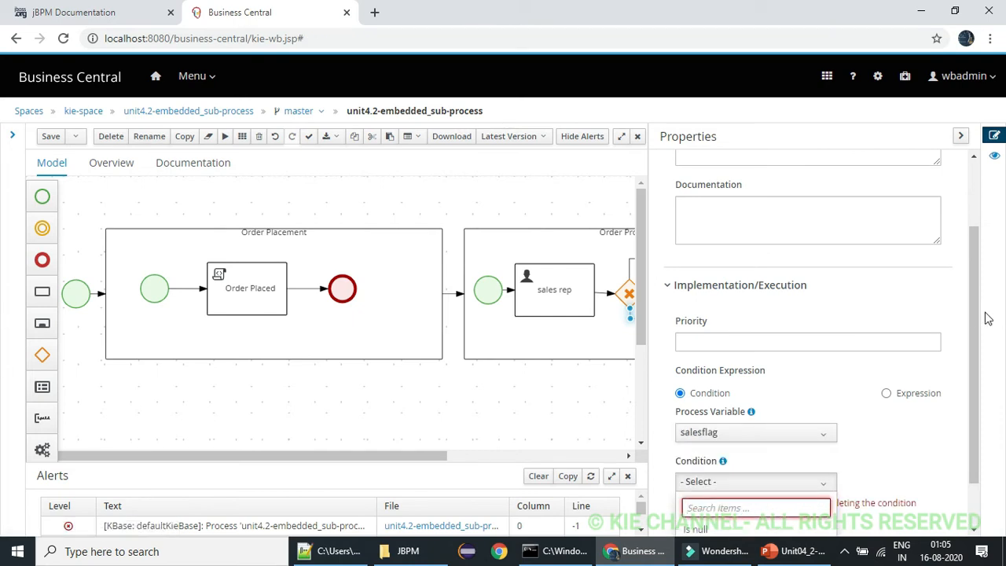
{"action": "left_click_drag", "start_coordinate": [975, 314], "coordinate": [971, 379]}
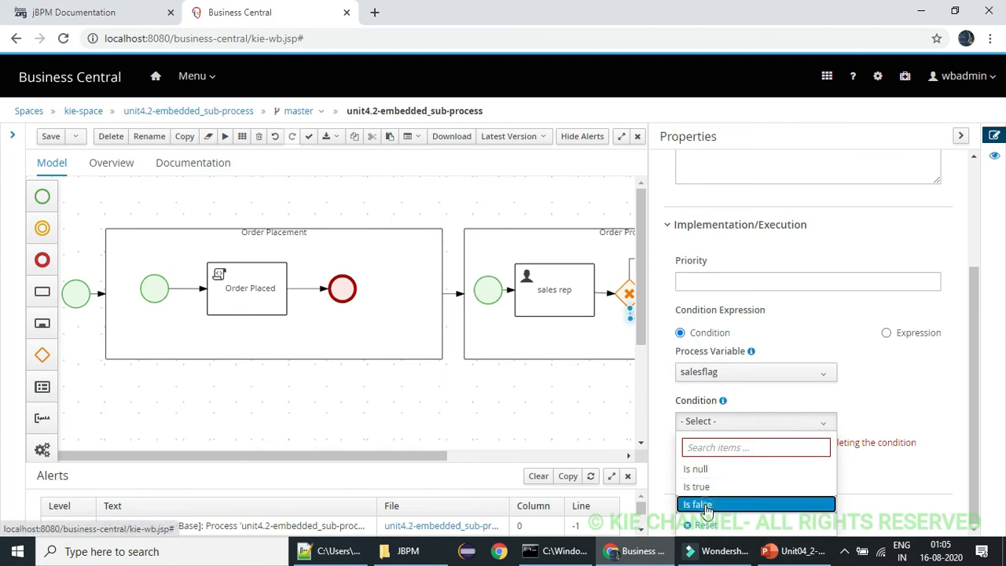
{"action": "left_click", "coordinate": [697, 504]}
{"action": "left_click", "coordinate": [959, 140]}
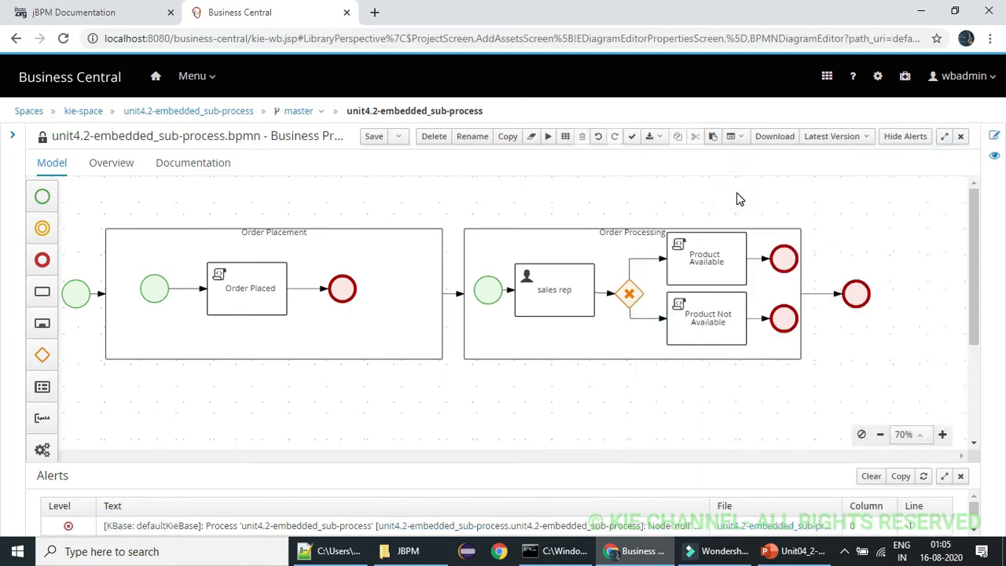
Save and close the process diagram, and deploy the unit4.2-embedded_sub-process project
{"action": "left_click", "coordinate": [372, 136]}
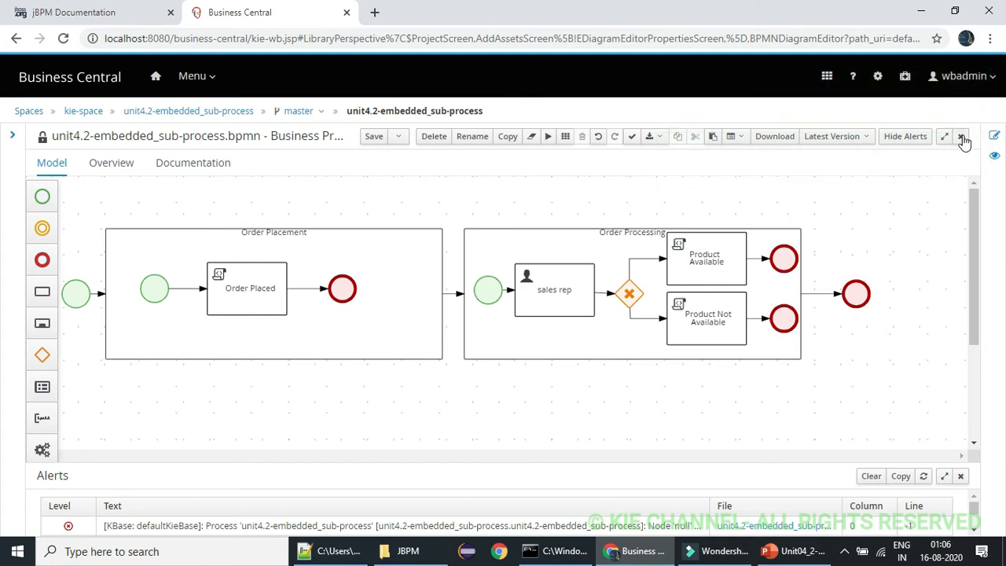
{"action": "left_click", "coordinate": [960, 136]}
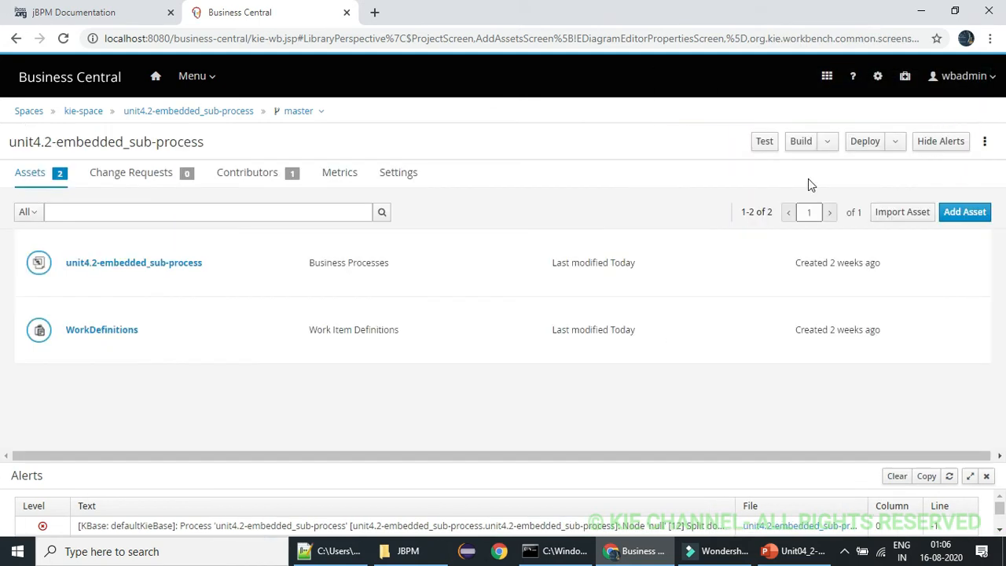
{"action": "left_click", "coordinate": [854, 149]}
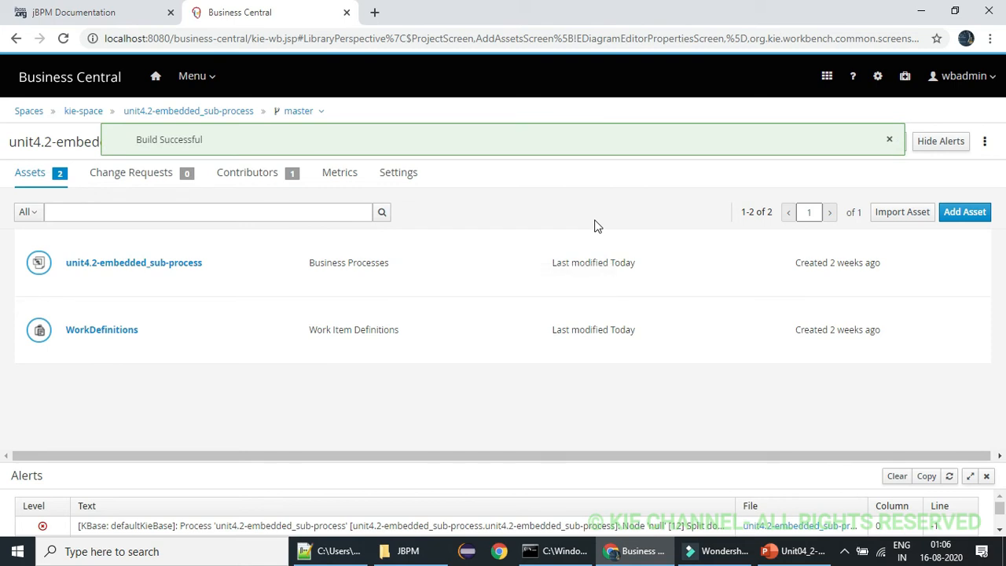
{"action": "left_click", "coordinate": [889, 142]}
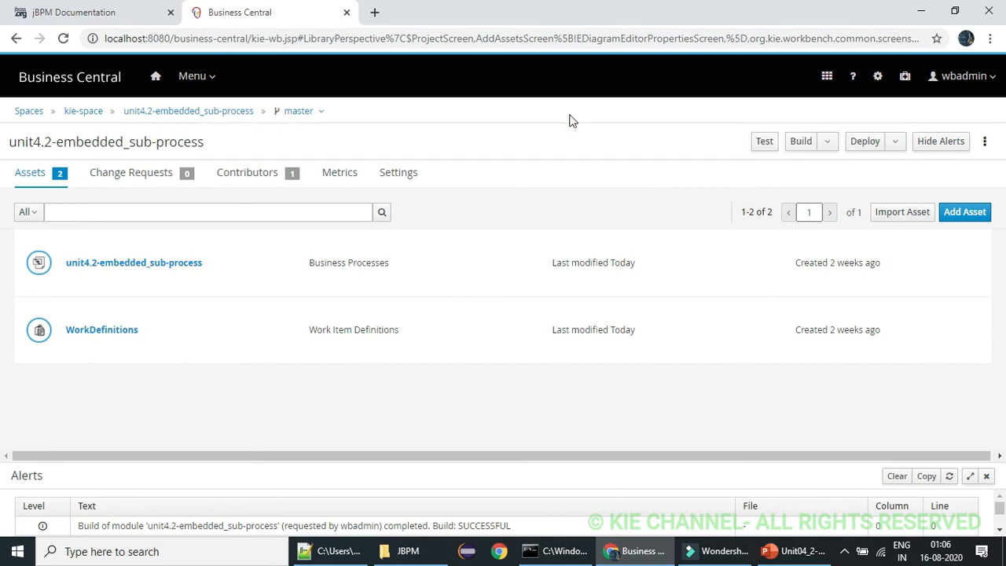
Open the list of deployed process definitions
{"action": "left_click", "coordinate": [214, 76]}
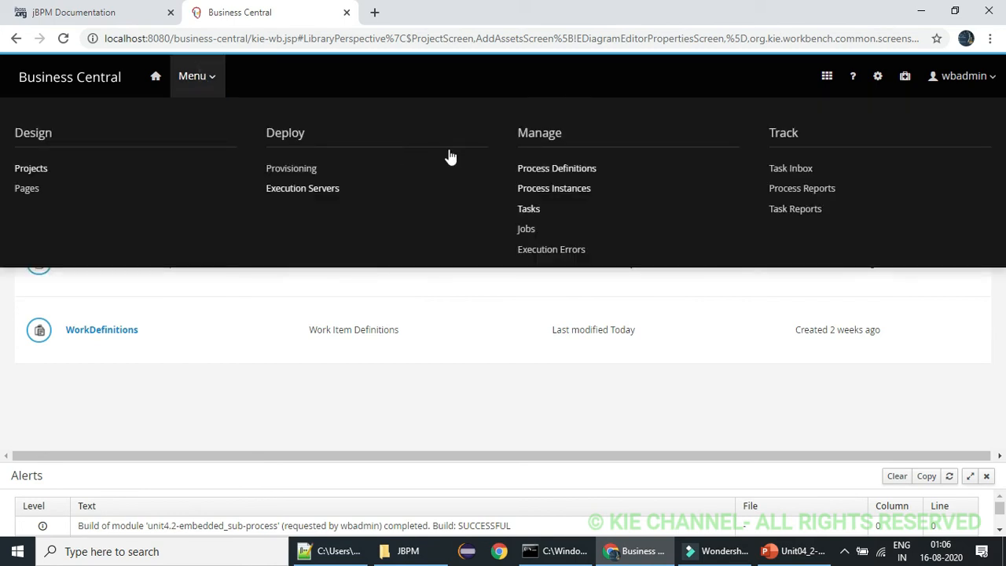
{"action": "left_click", "coordinate": [564, 169]}
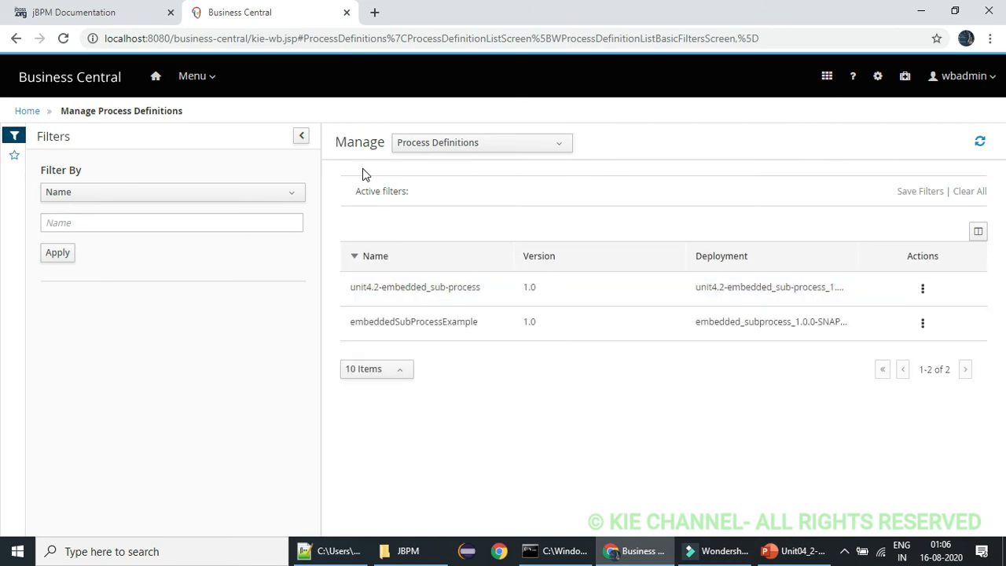
Stop the embedded_subprocess_1.0.0-SNAPSHOT deployment unit on sample-server's execution server and remove it
{"action": "left_click", "coordinate": [198, 75]}
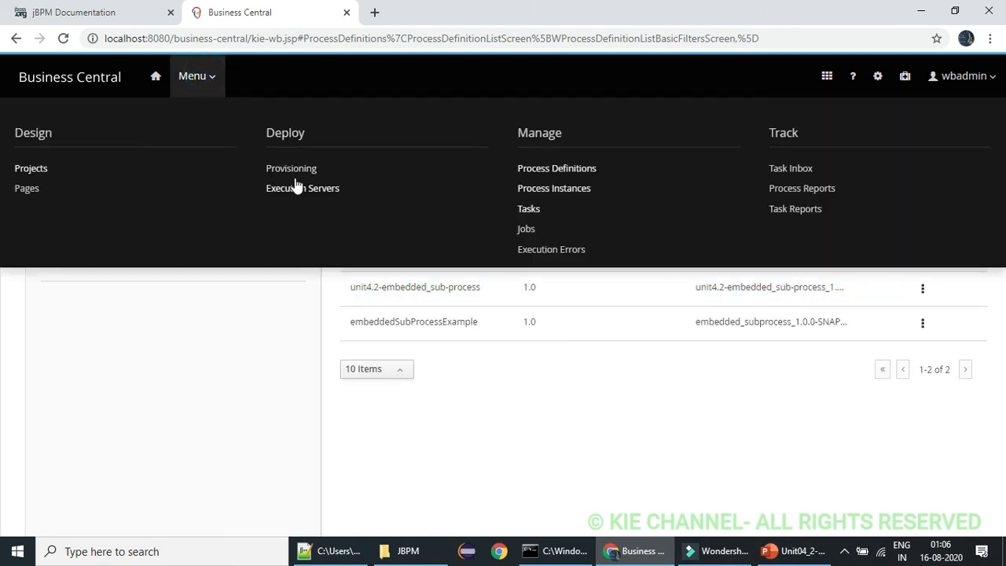
{"action": "left_click", "coordinate": [292, 189]}
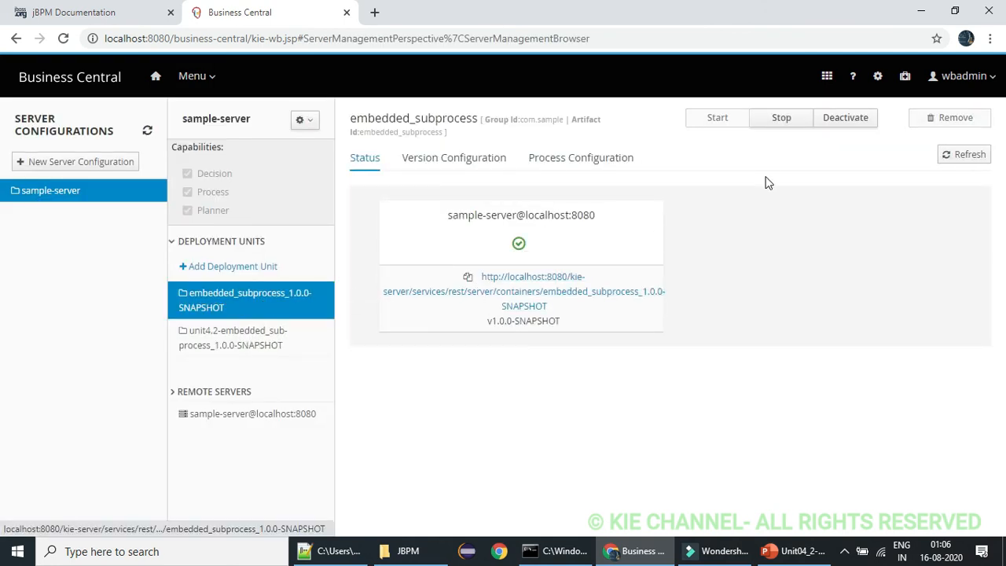
{"action": "left_click", "coordinate": [777, 119]}
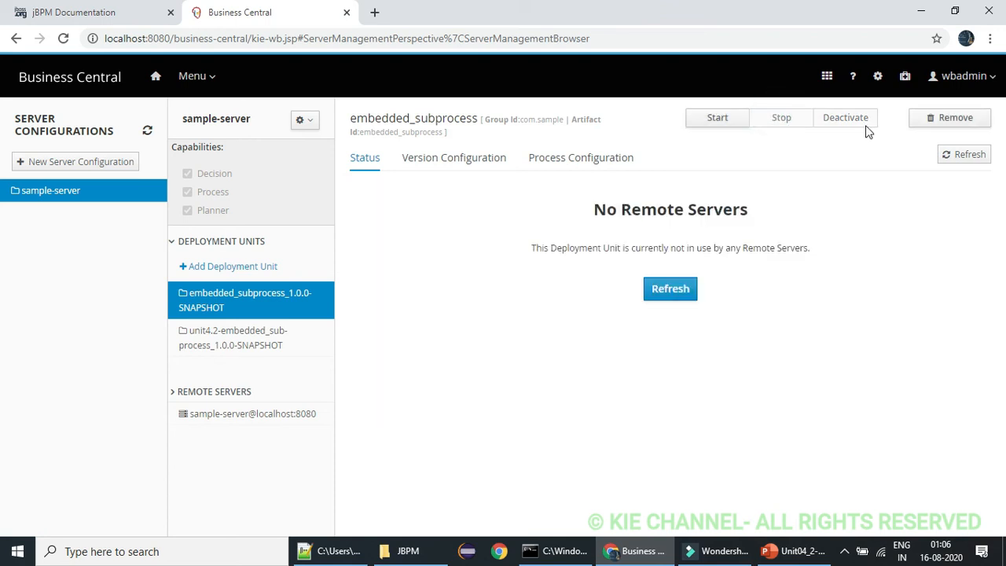
{"action": "left_click", "coordinate": [920, 119]}
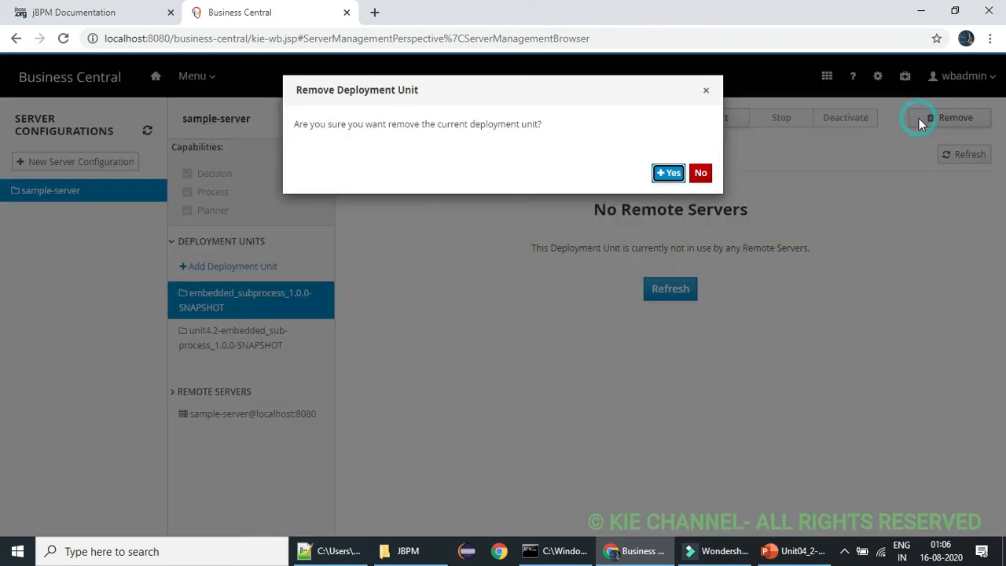
{"action": "left_click", "coordinate": [669, 172]}
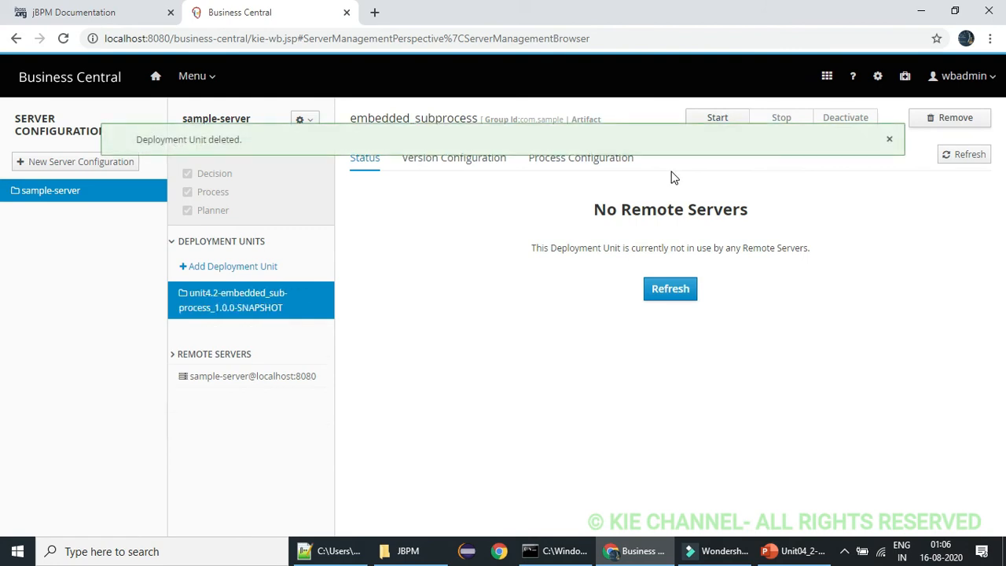
Open the unit4.2-embedded_sub-process definition from the deployed process definitions and view its whole process diagram
{"action": "left_click", "coordinate": [201, 77]}
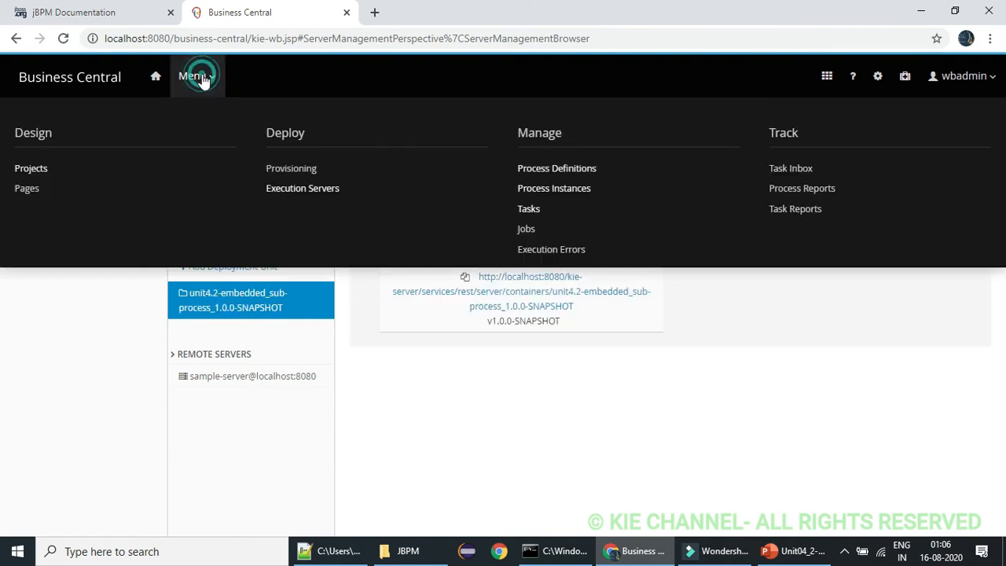
{"action": "left_click", "coordinate": [575, 169]}
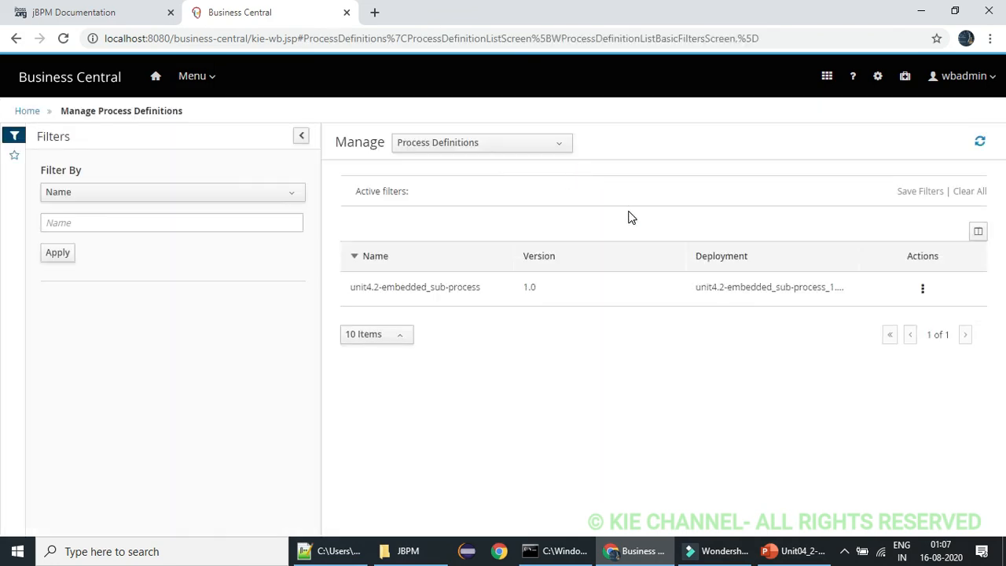
{"action": "left_click", "coordinate": [575, 291]}
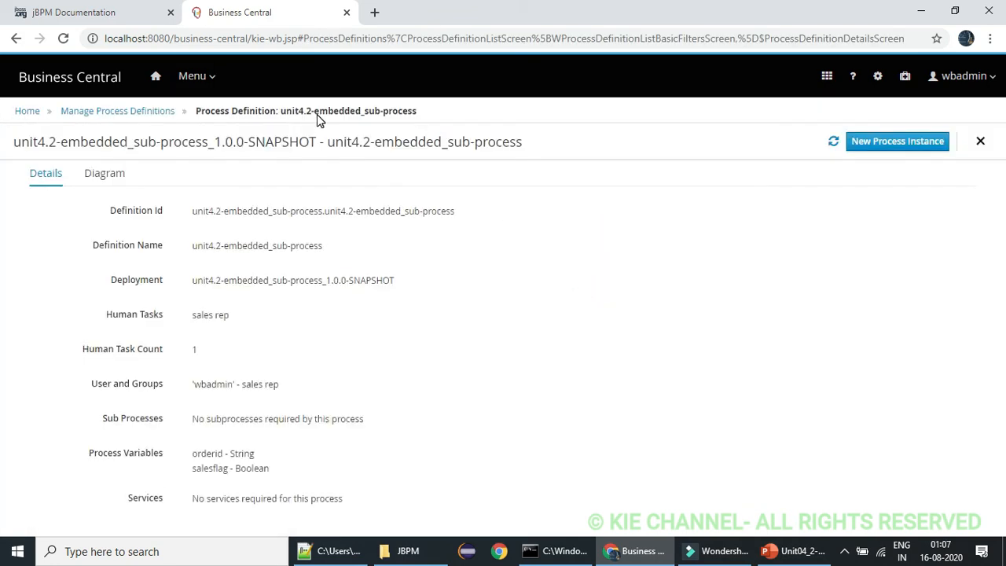
{"action": "left_click", "coordinate": [111, 175]}
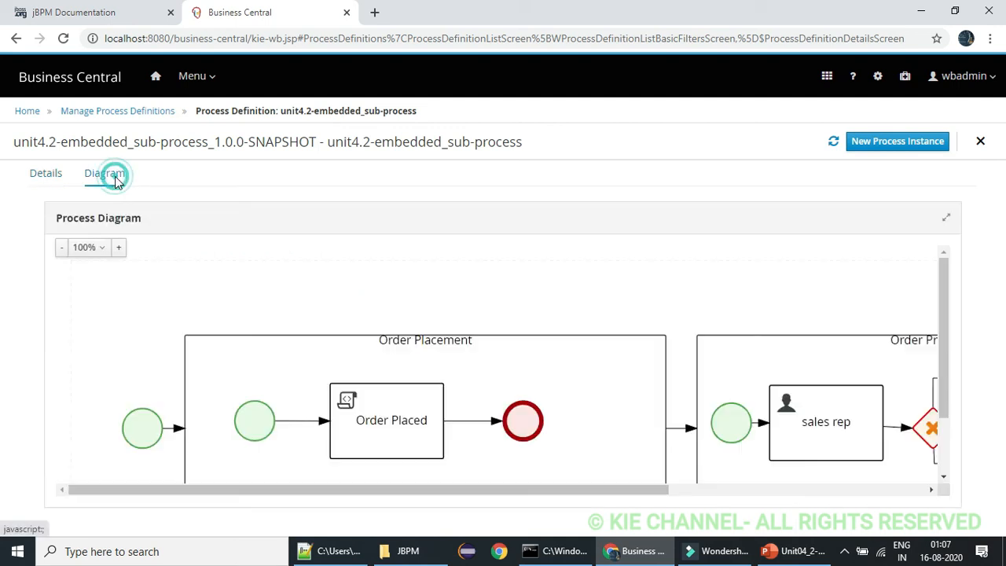
{"action": "left_click", "coordinate": [61, 250]}
{"action": "left_click", "coordinate": [62, 250]}
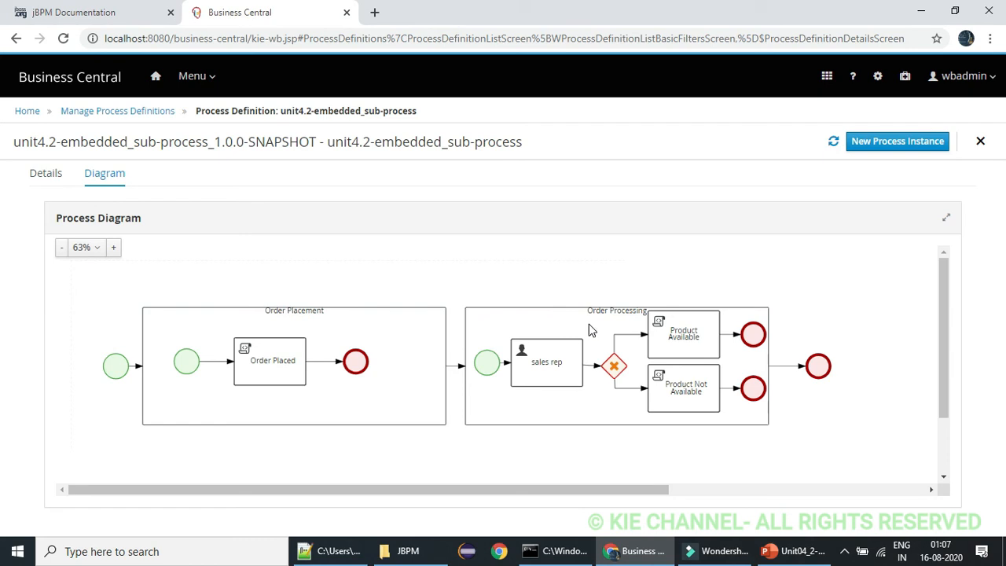
Start a new instance of unit4.2-embedded_sub-process, entering the order ID and leaving Salesflag unchecked
{"action": "left_click", "coordinate": [888, 147]}
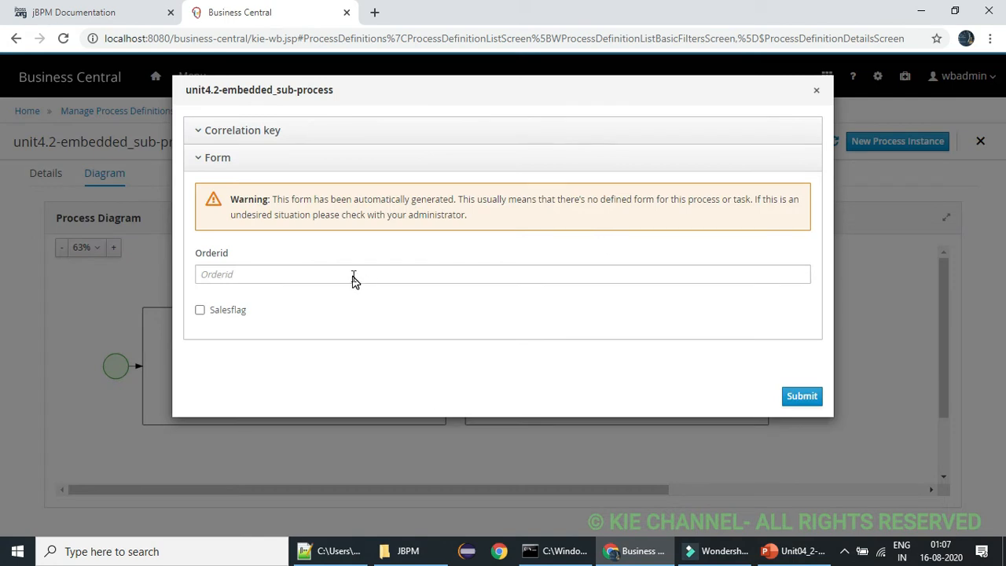
{"action": "left_click", "coordinate": [303, 267]}
{"action": "left_click", "coordinate": [300, 272]}
{"action": "type", "text": "1001"}
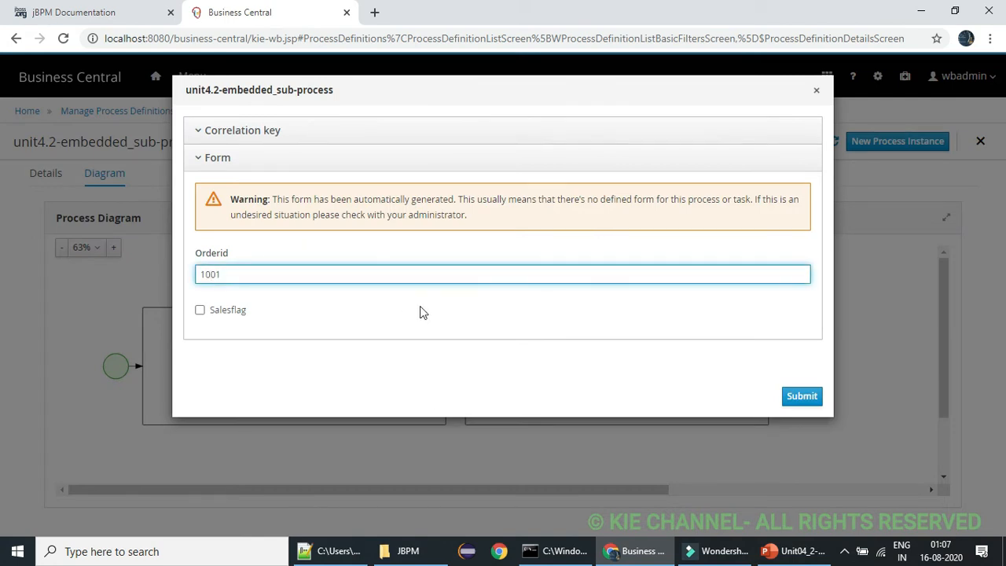
{"action": "left_click", "coordinate": [793, 398]}
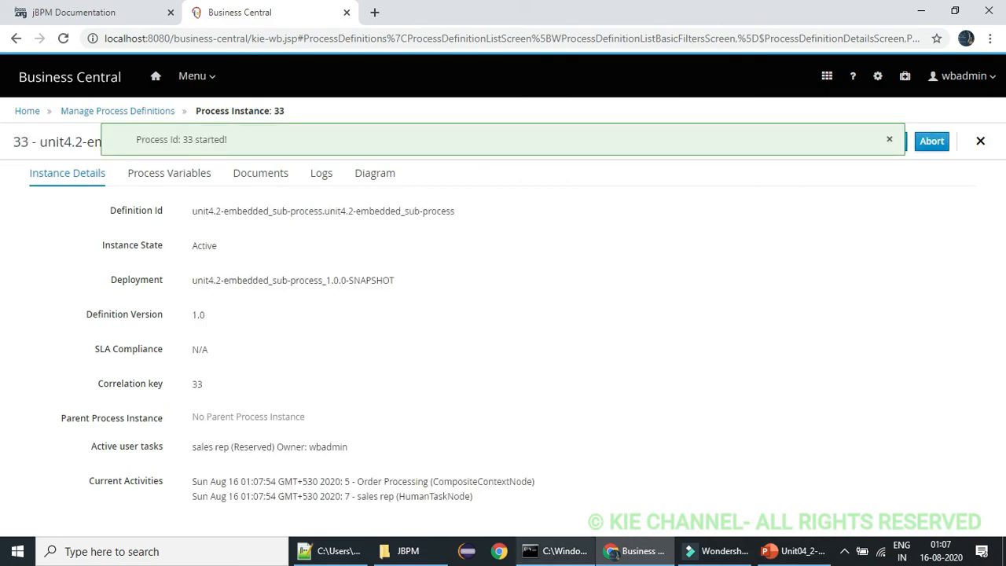
Check the server console output and examine the progress diagram of the active unit4.2-embedded_sub-process instance
{"action": "left_click", "coordinate": [557, 551]}
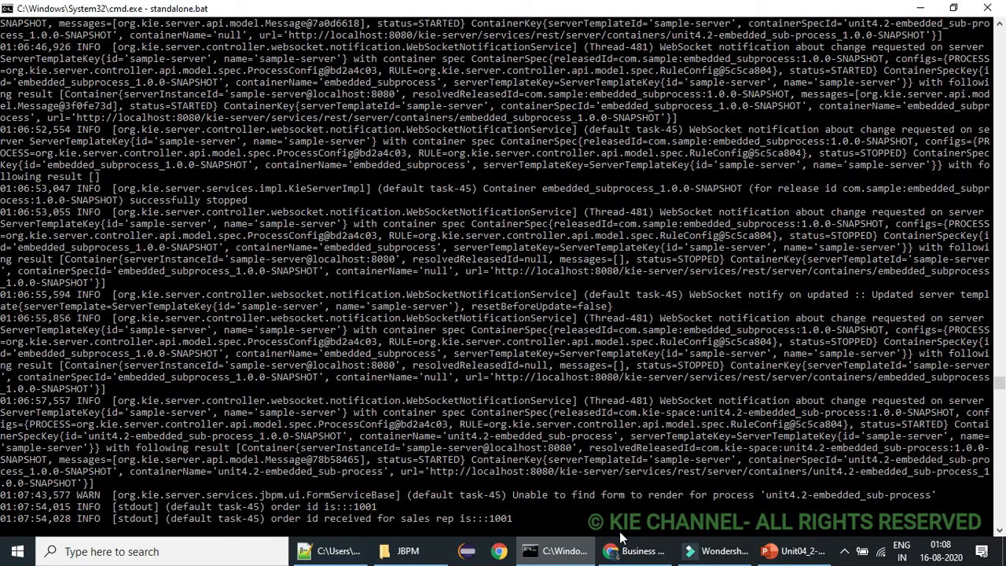
{"action": "left_click", "coordinate": [635, 551]}
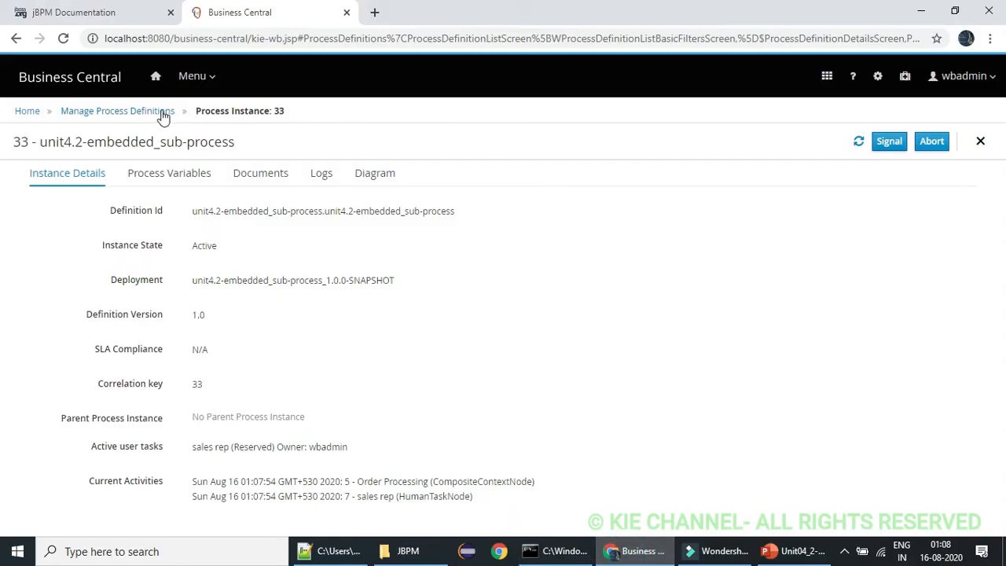
{"action": "left_click", "coordinate": [192, 78]}
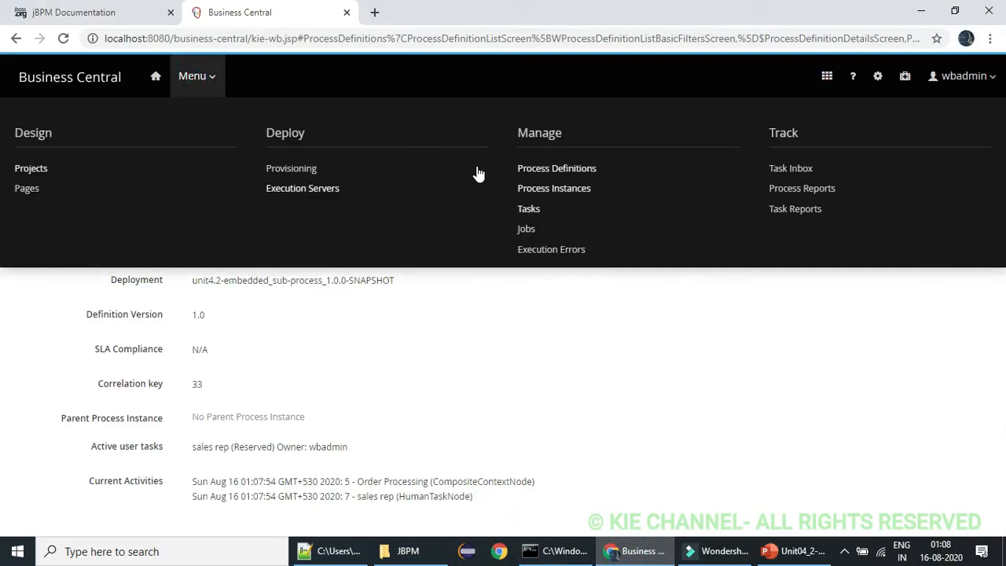
{"action": "left_click", "coordinate": [540, 189]}
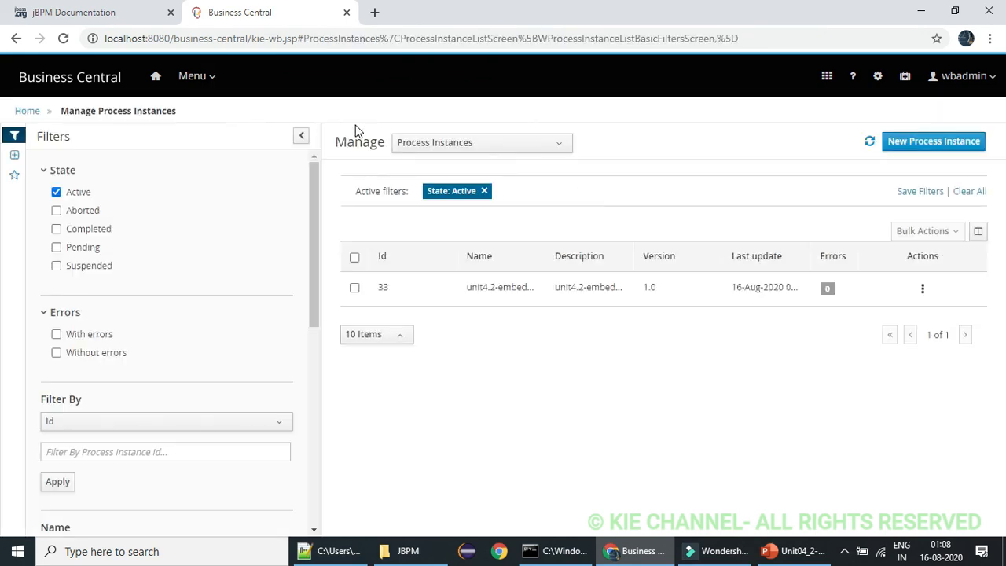
{"action": "left_click", "coordinate": [591, 289]}
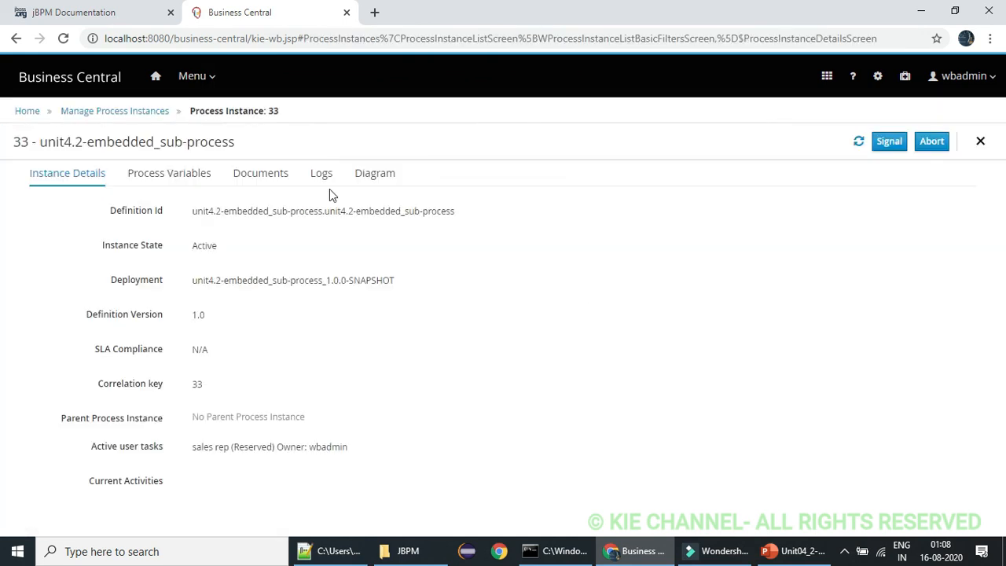
{"action": "left_click", "coordinate": [374, 175]}
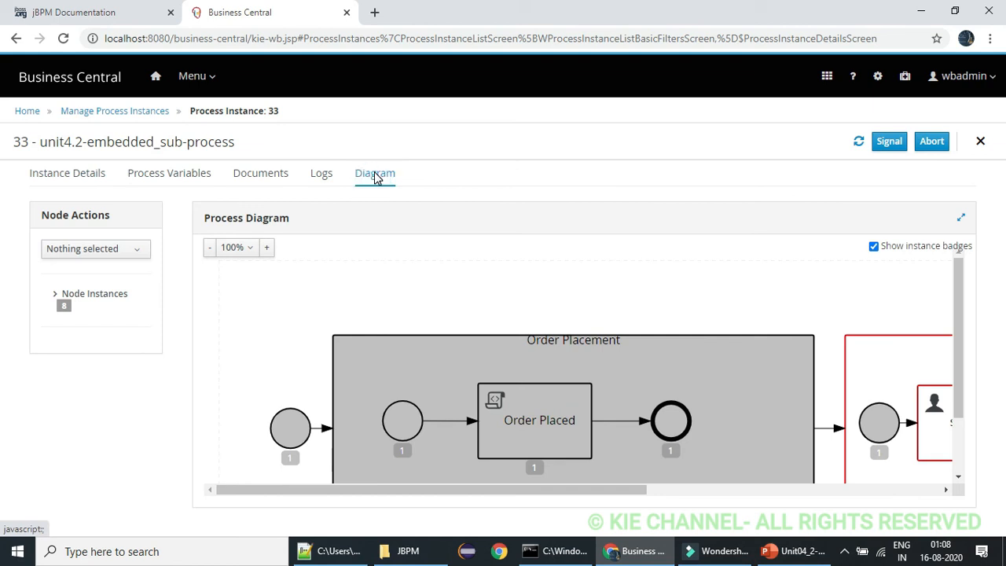
{"action": "left_click", "coordinate": [211, 250]}
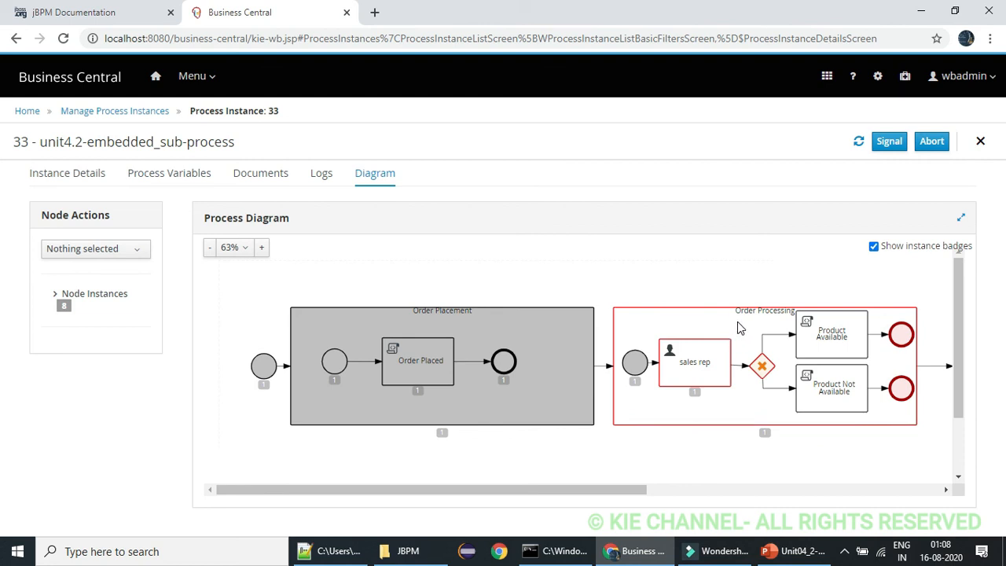
Start the reserved sales rep task and complete it with the Salesflag output enabled
{"action": "left_click", "coordinate": [206, 76]}
{"action": "left_click", "coordinate": [528, 209]}
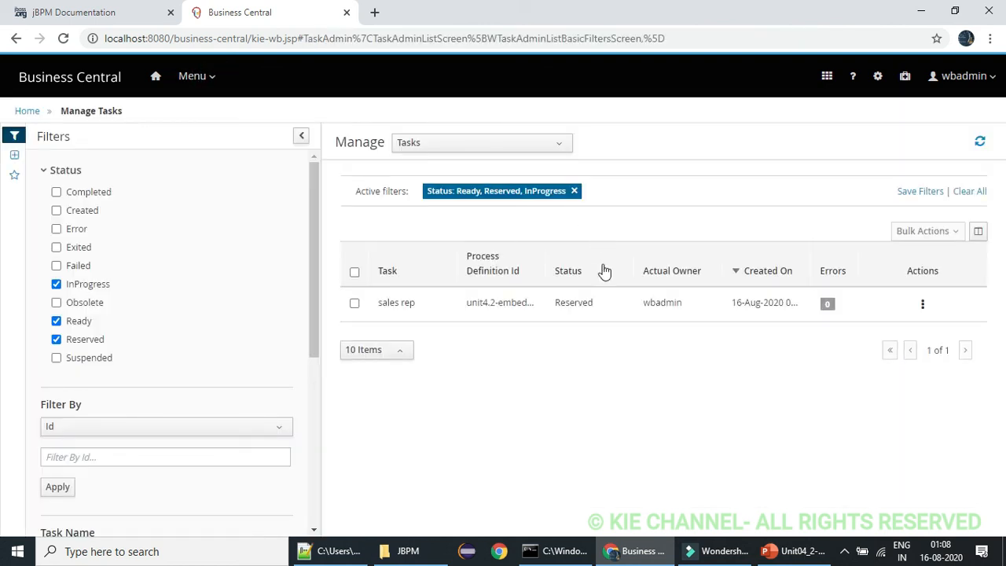
{"action": "left_click", "coordinate": [576, 303]}
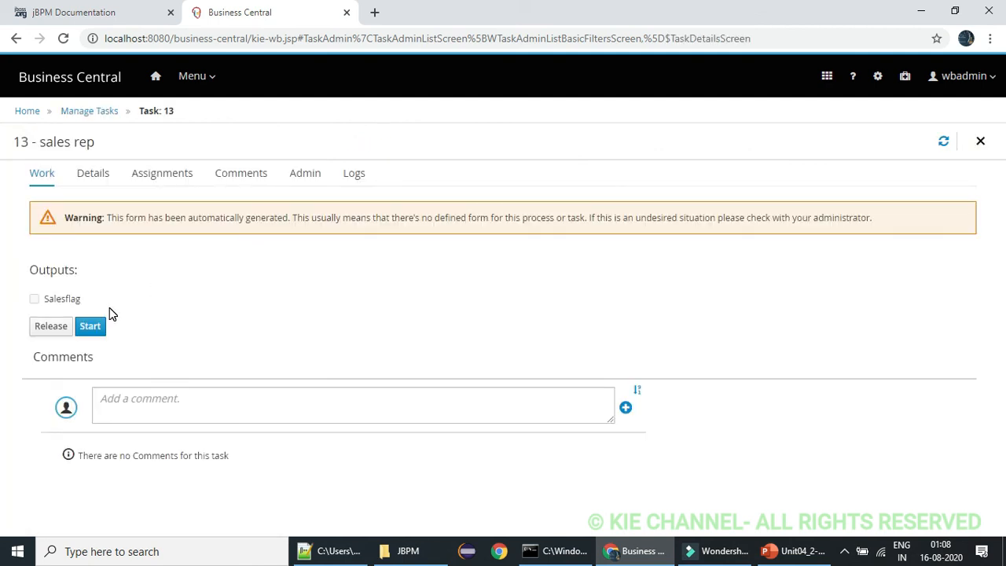
{"action": "left_click", "coordinate": [93, 326]}
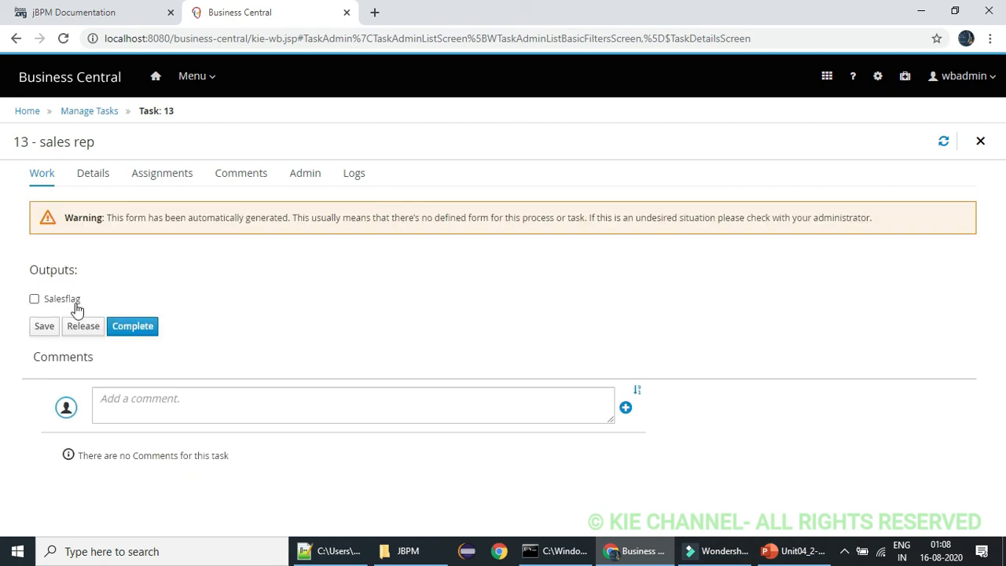
{"action": "left_click", "coordinate": [34, 299]}
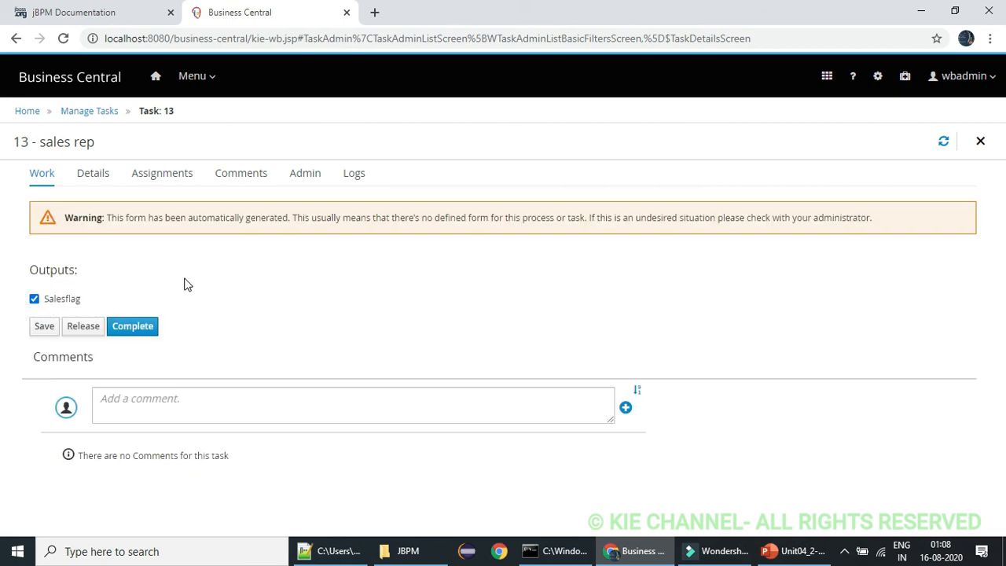
{"action": "left_click", "coordinate": [145, 328]}
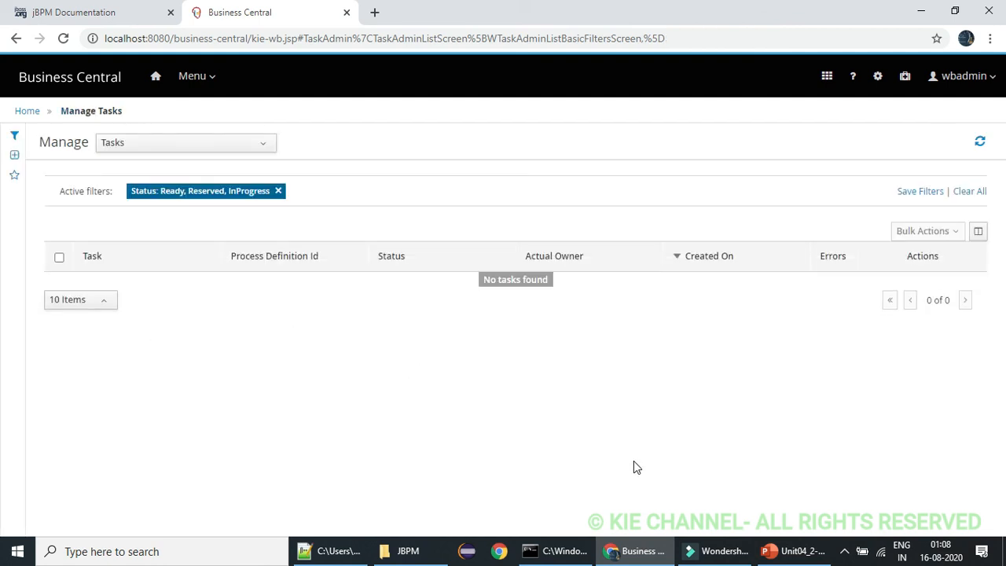
Check the server console output for the task result, and include Completed instances in the list to examine the finished instance's diagram
{"action": "left_click", "coordinate": [556, 551]}
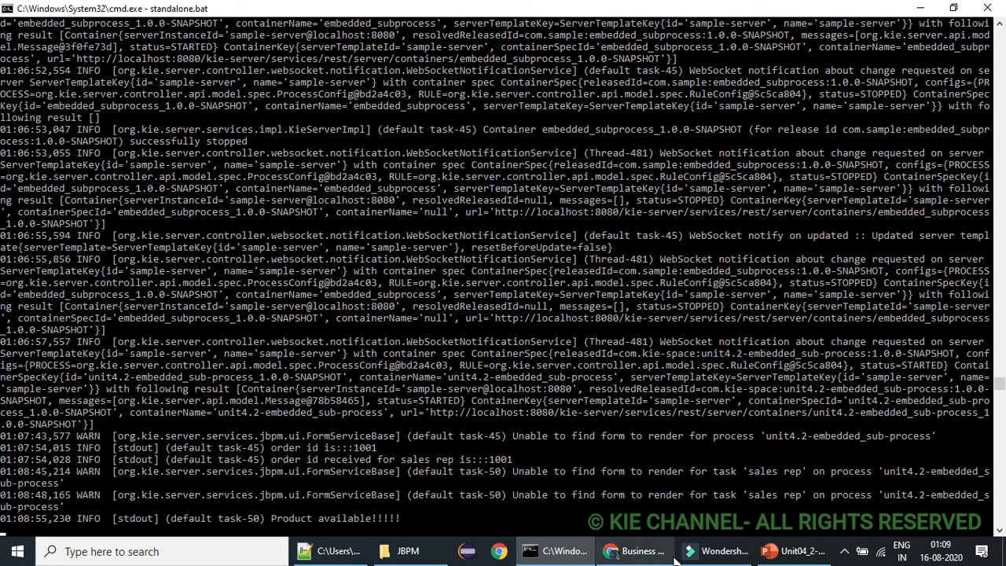
{"action": "left_click", "coordinate": [637, 551]}
{"action": "left_click", "coordinate": [209, 79]}
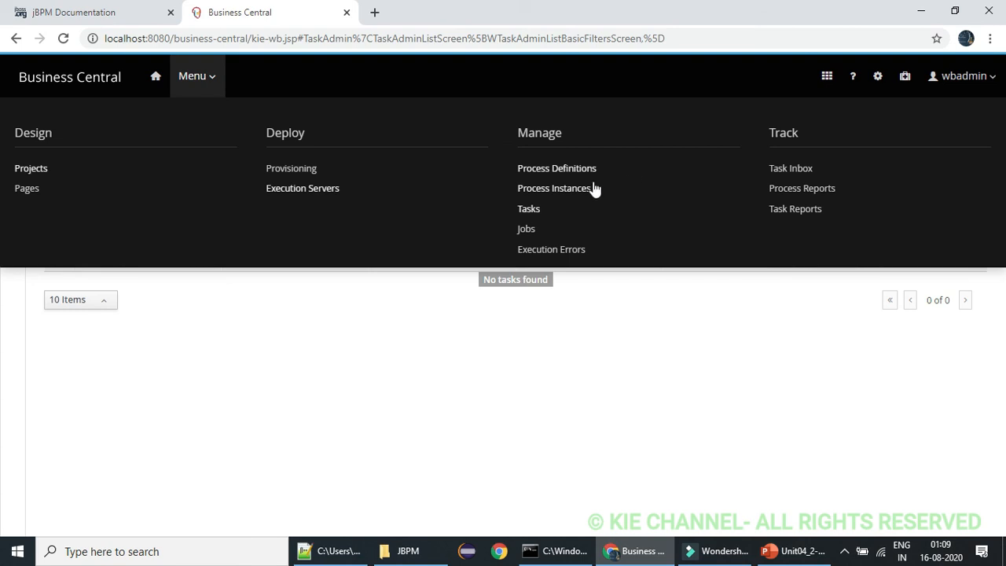
{"action": "left_click", "coordinate": [569, 189]}
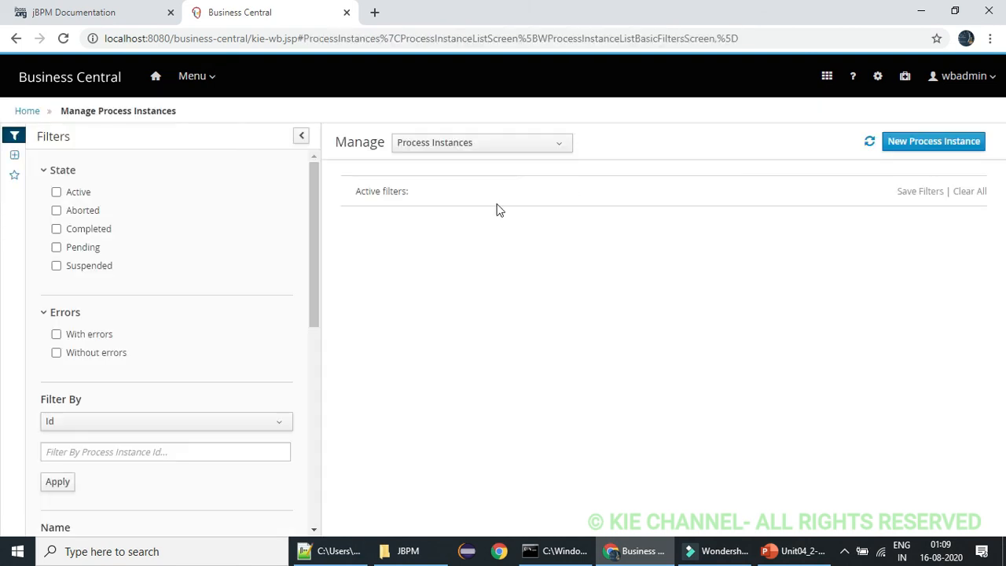
{"action": "left_click", "coordinate": [57, 229]}
{"action": "left_click", "coordinate": [535, 291]}
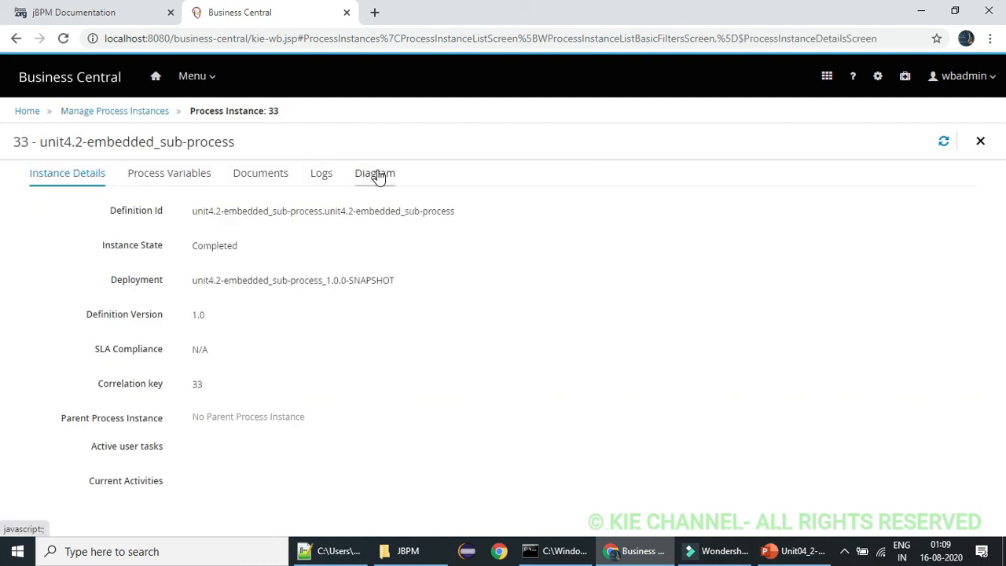
{"action": "left_click", "coordinate": [378, 176]}
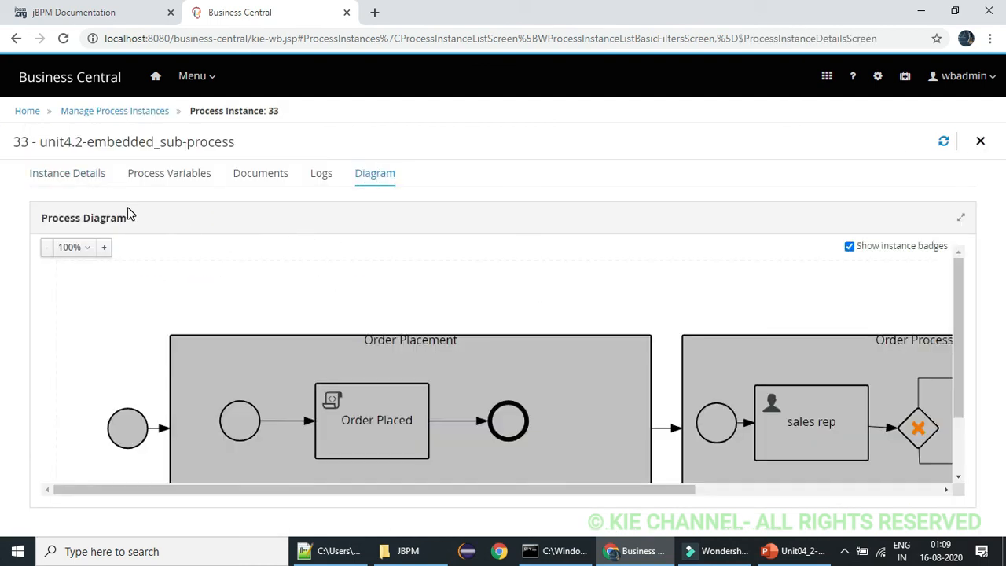
{"action": "left_click", "coordinate": [49, 249]}
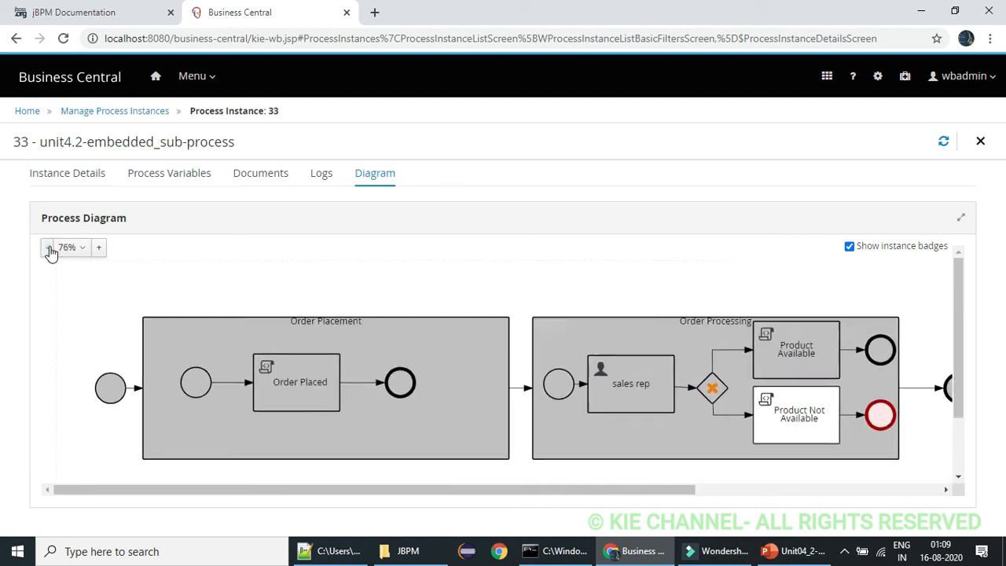
{"action": "left_click", "coordinate": [49, 250]}
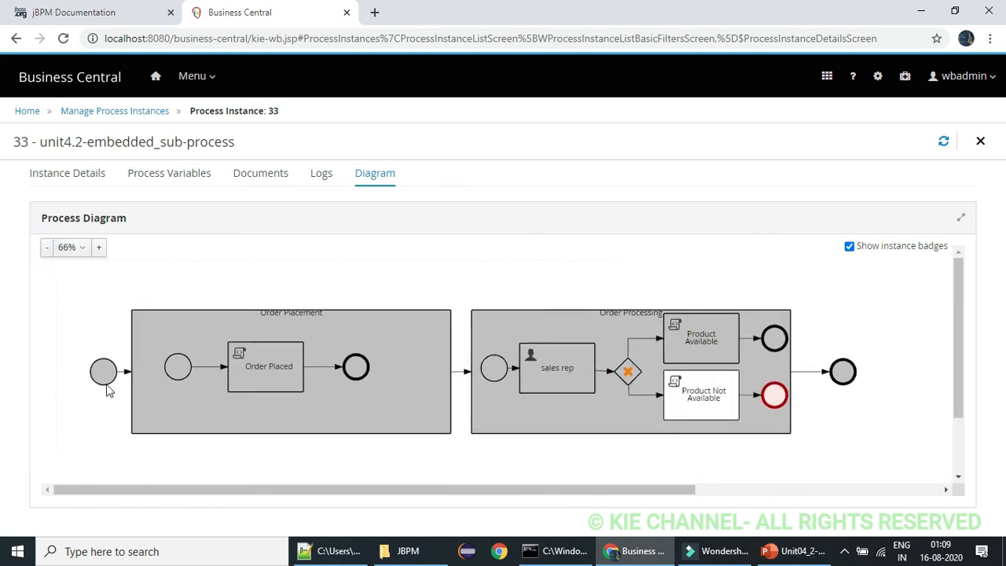